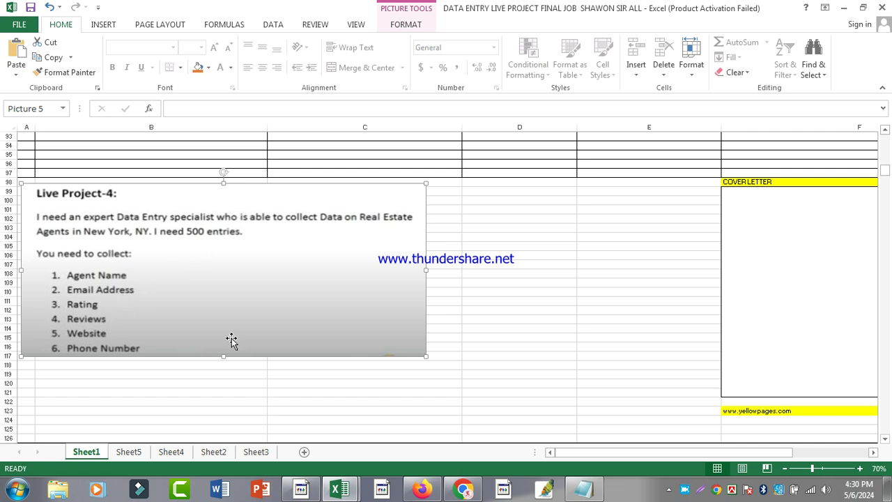
- Review the Live Project-4 brief, its yellowpages.com source cell and the empty agent table below it
scroll(232, 340, "down", 3)
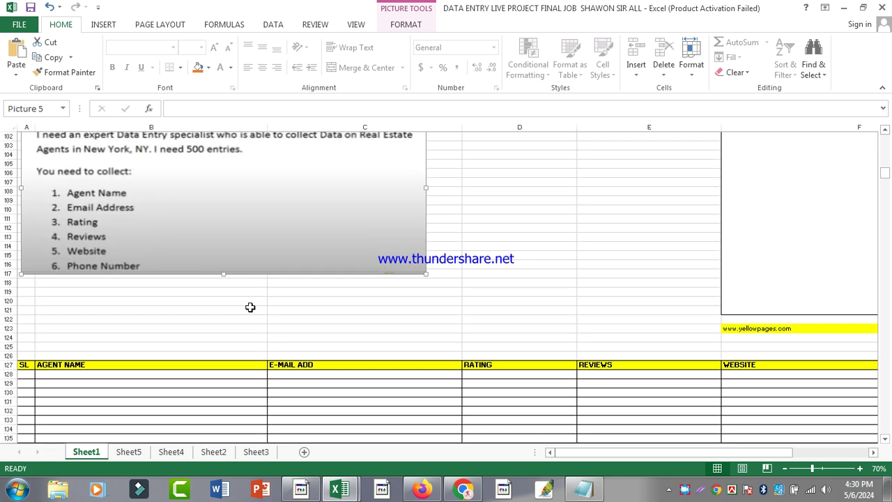
left_click(760, 331)
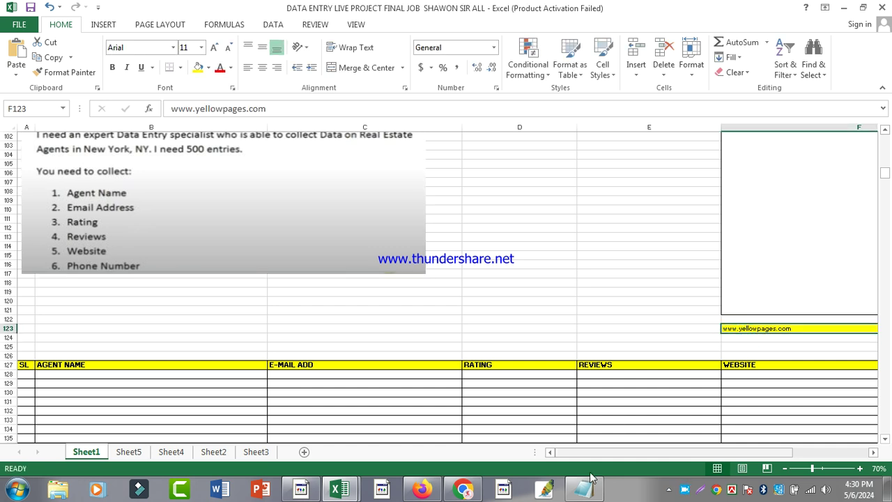
left_click(29, 383)
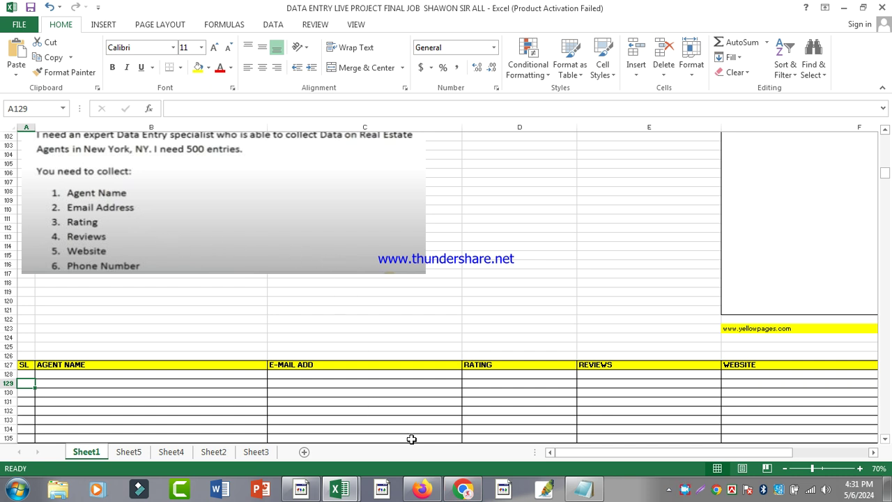
left_click(422, 489)
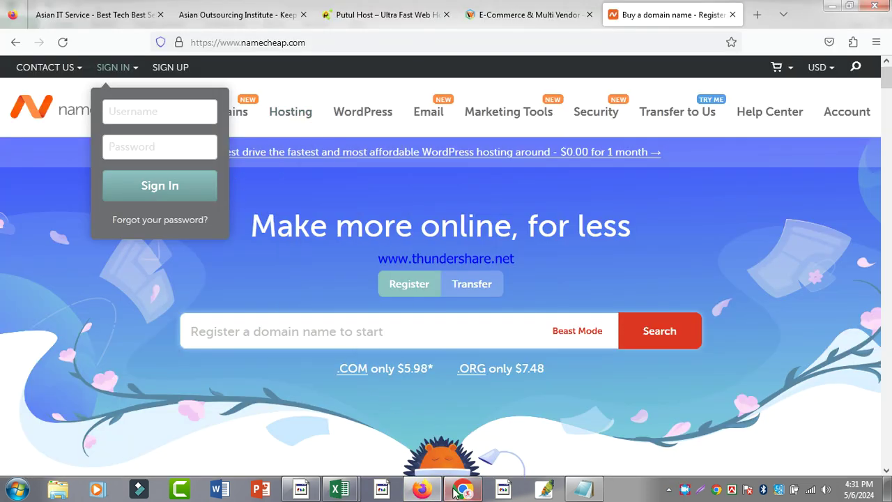
left_click(431, 495)
scroll(307, 335, "up", 2)
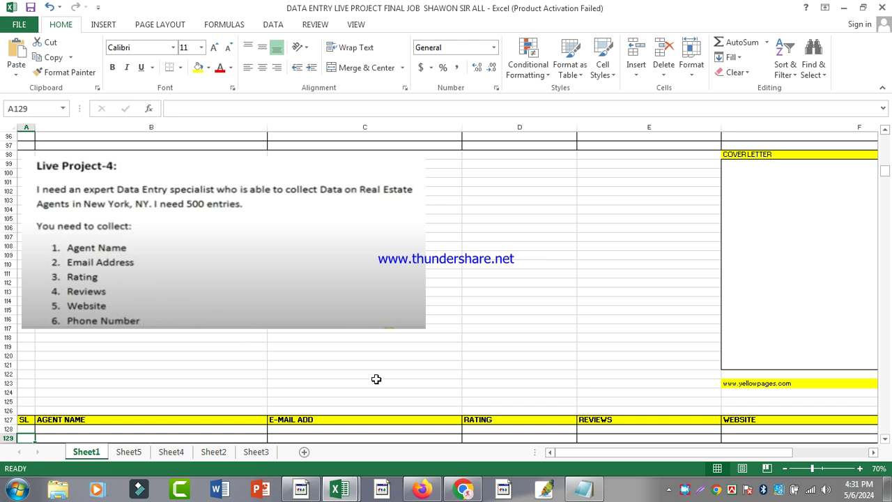
- Switch to Firefox, close all the old tabs and reopen the browser with a fresh blank tab
left_click(398, 424)
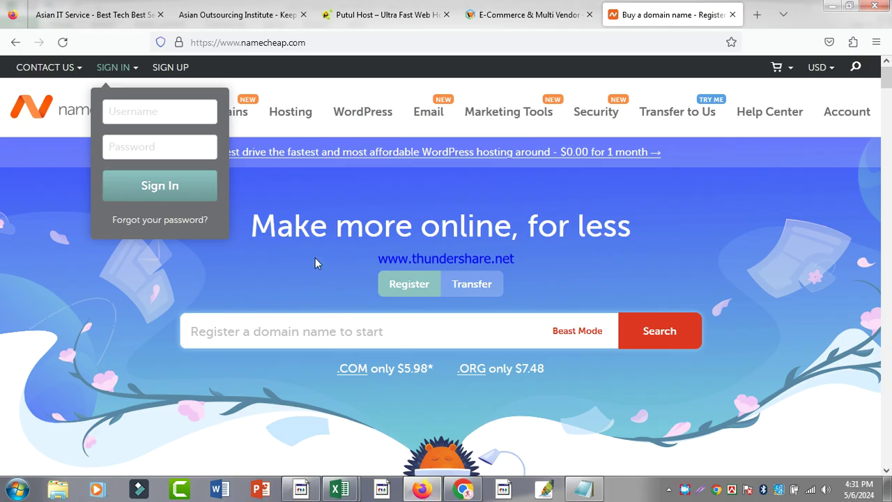
left_click(303, 13)
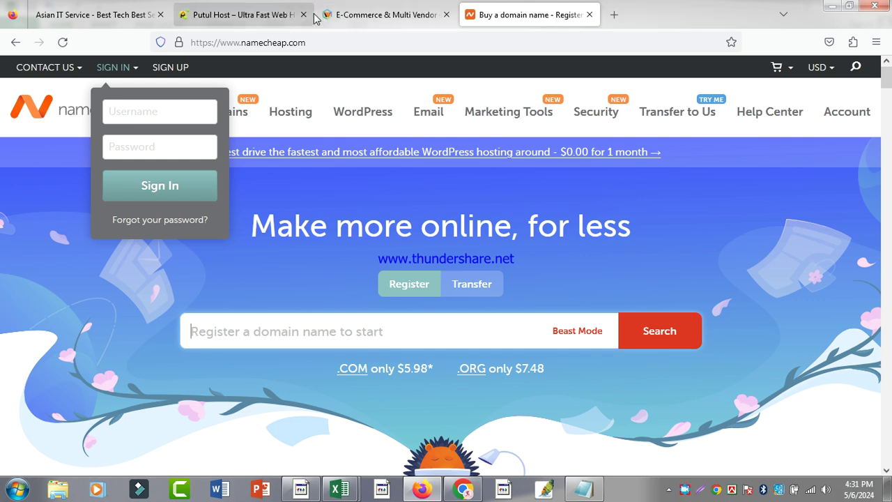
left_click(303, 14)
left_click(303, 14)
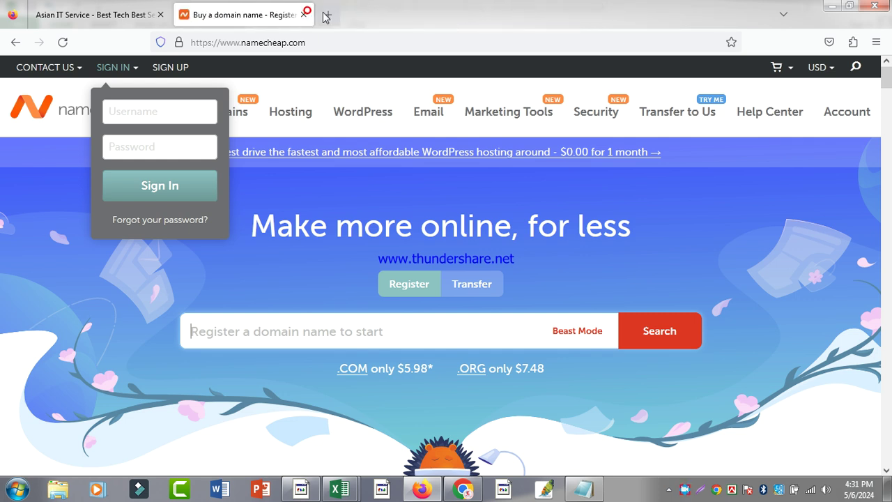
left_click(303, 14)
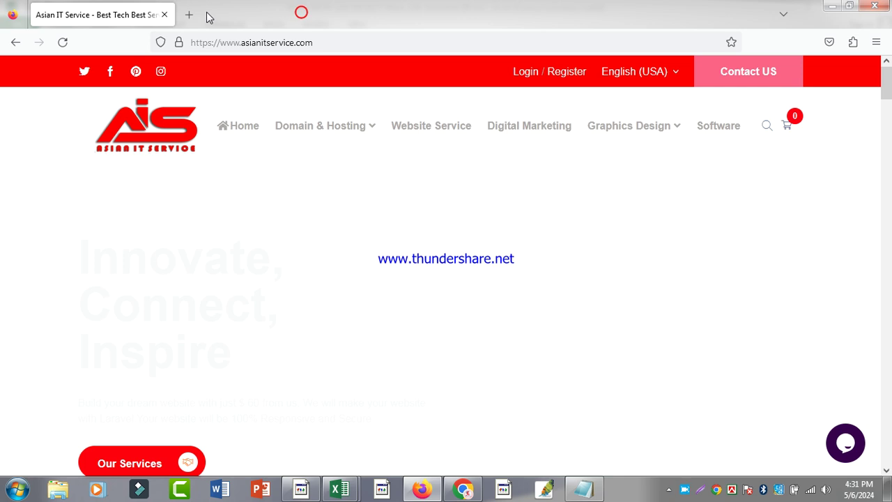
left_click(164, 14)
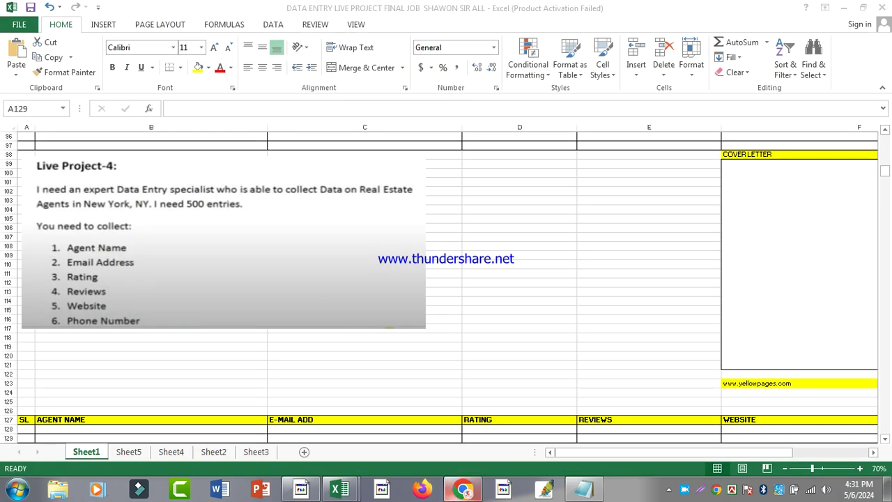
left_click(427, 489)
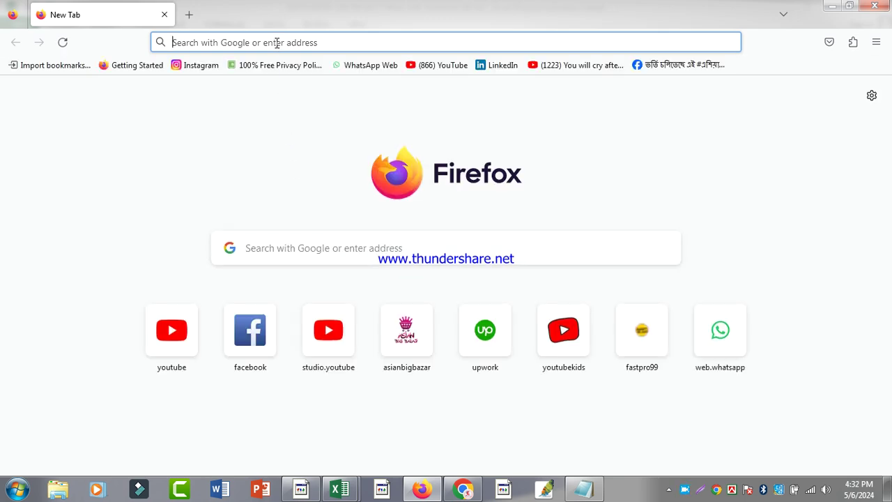
- Search the web for yellowpages, allow location access and open The Real Yellow Pages site
type("yell")
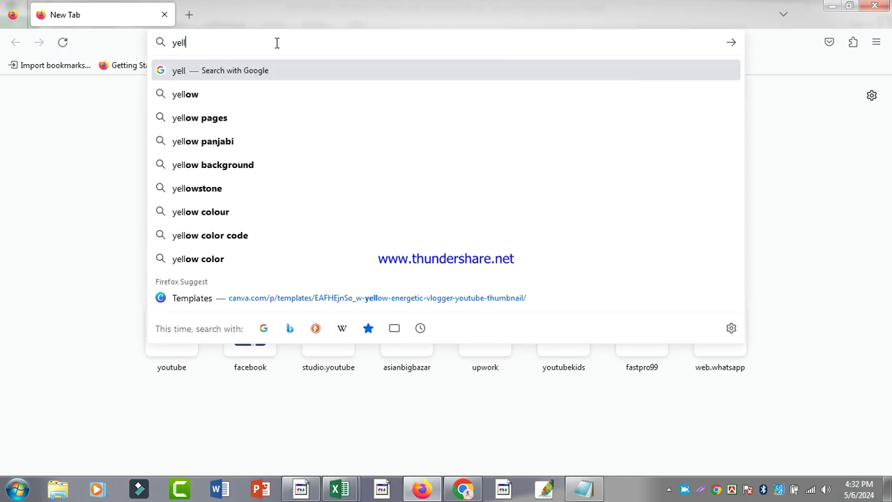
type("owpages")
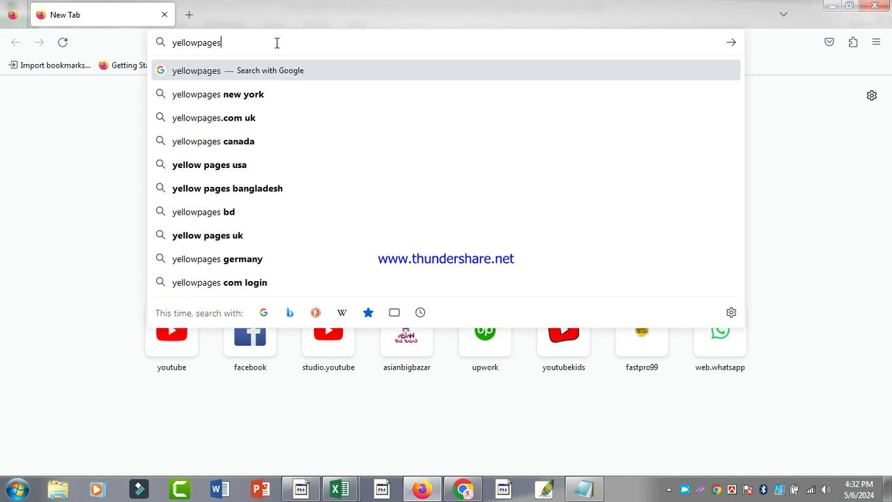
key("Return")
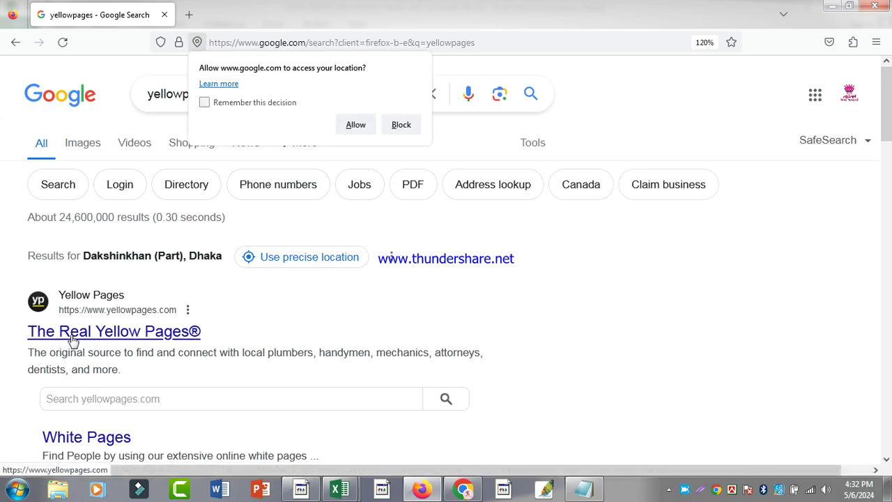
left_click(352, 125)
left_click(169, 332)
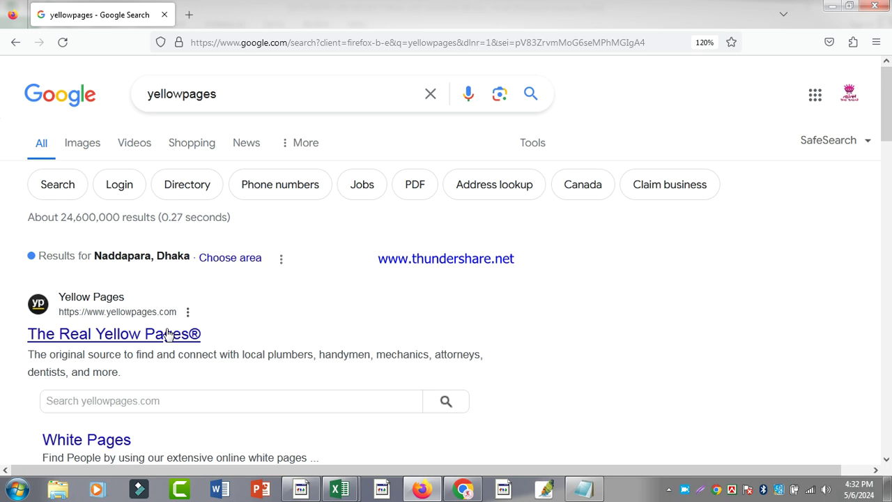
left_click(166, 333)
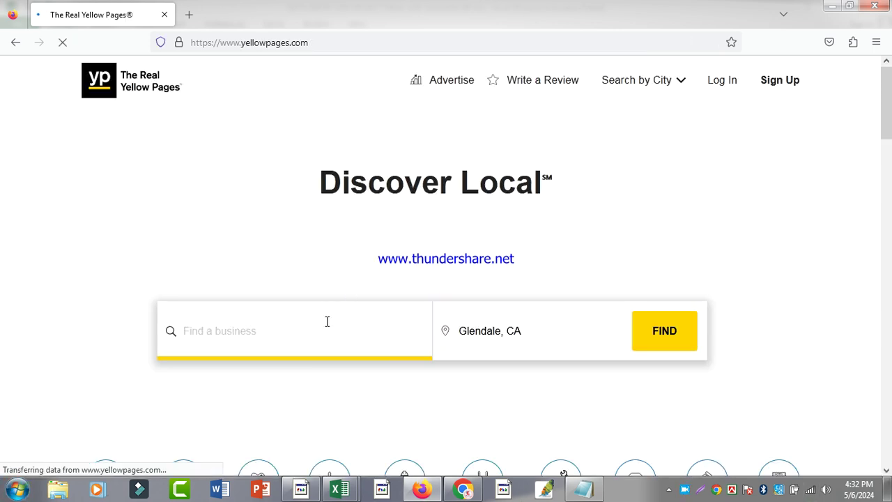
- Enter Real Estate Agents as the business to find on Yellow Pages
left_click(325, 323)
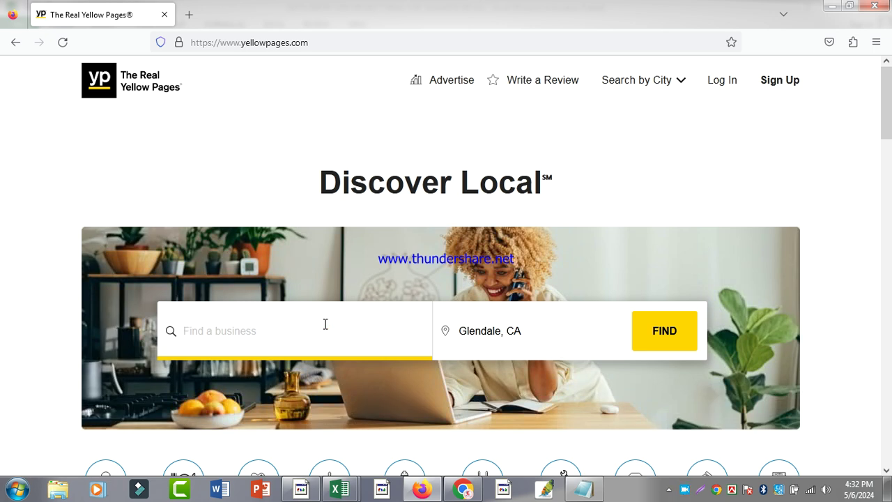
type("Re")
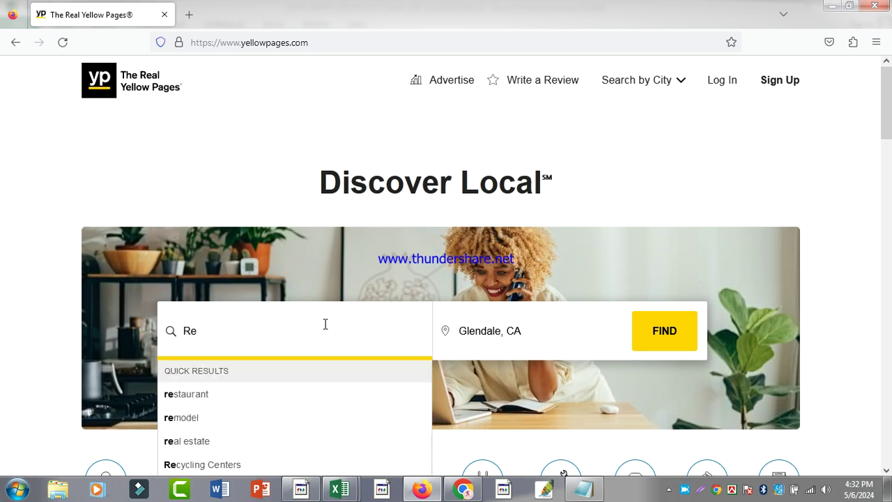
type("al")
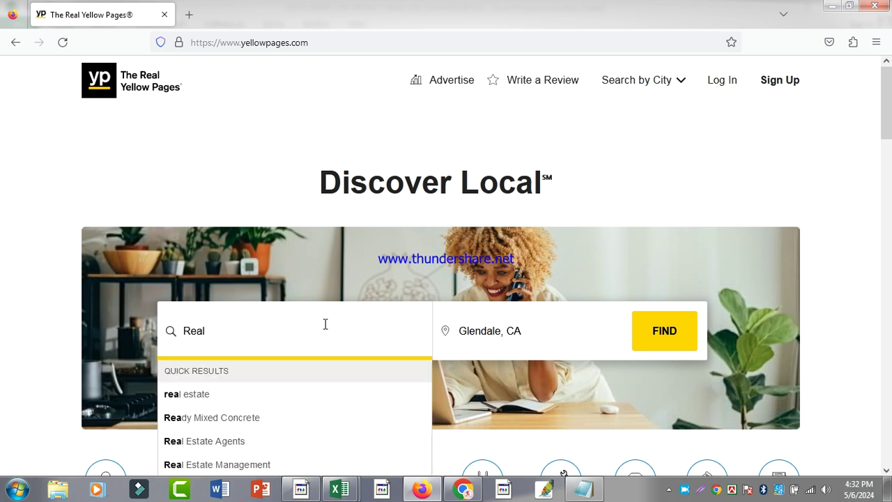
type(" Estate A")
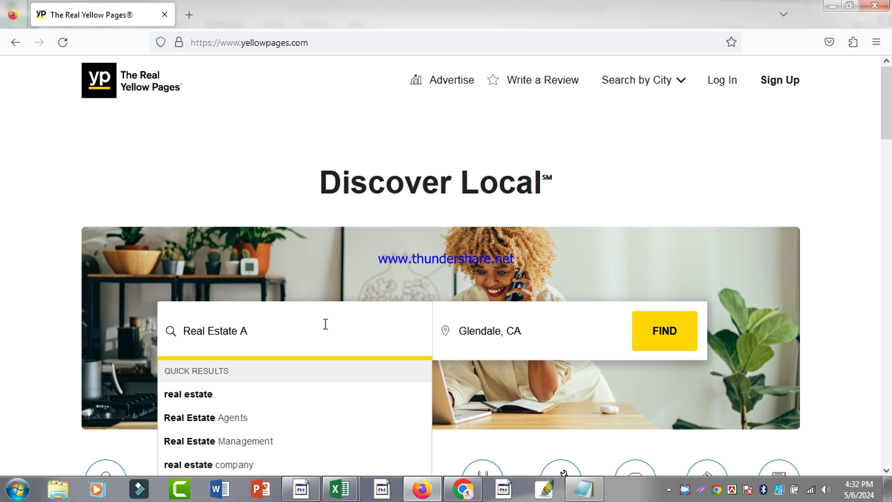
type("gents")
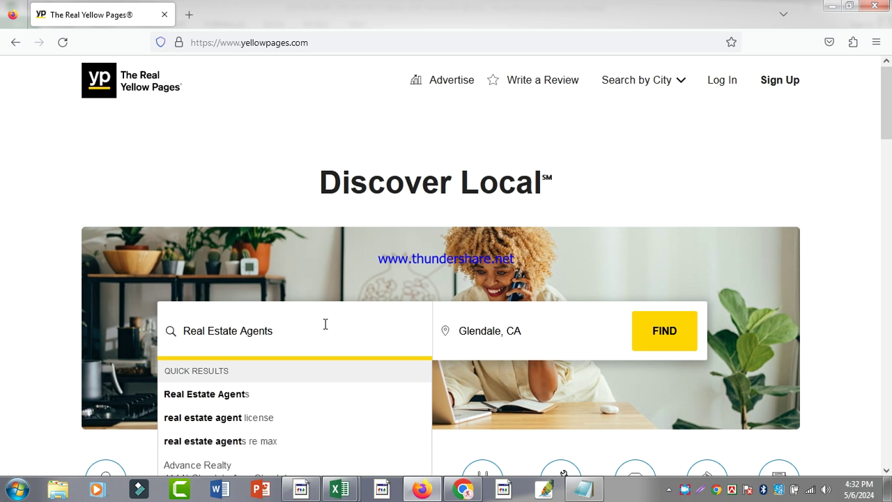
- Replace the search location with New York, NY, run the search and look through the first agent listings
left_click(565, 323)
key("ctrl+a")
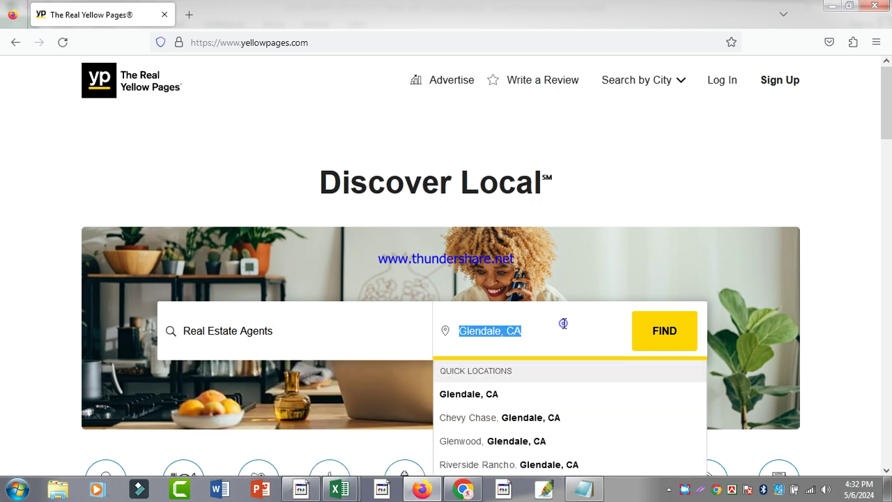
key("BackSpace")
type("Ne")
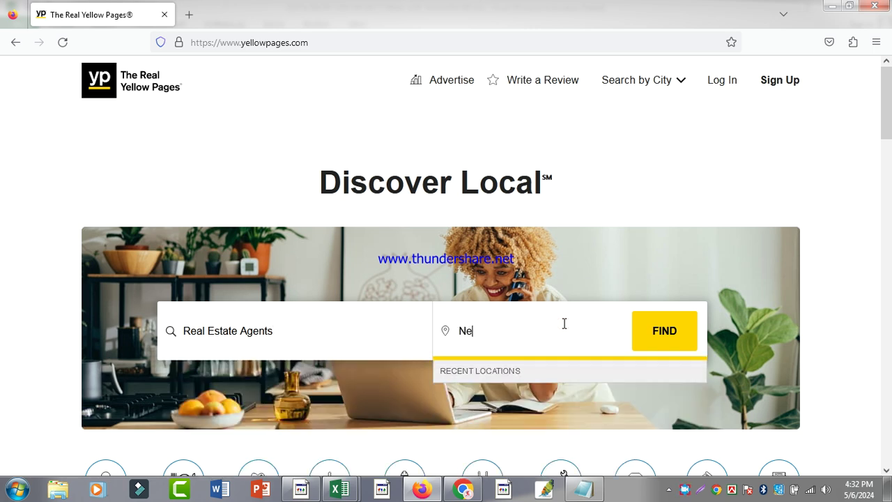
type("w yo")
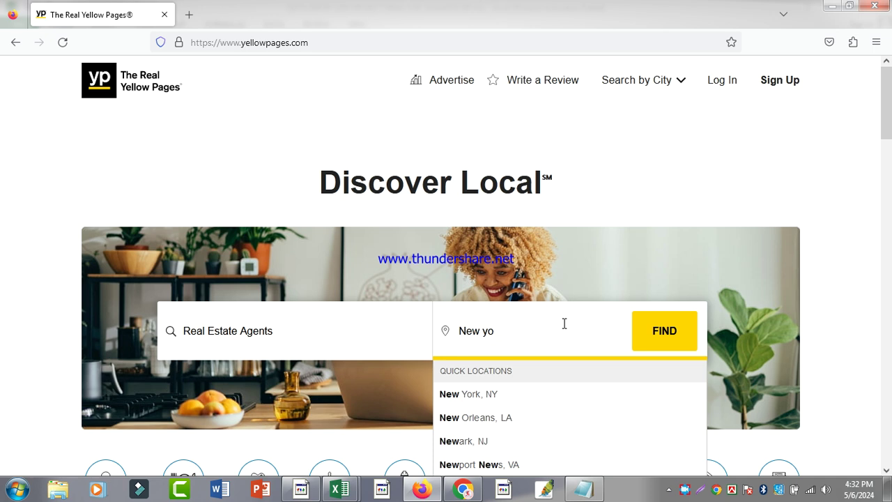
type("rk")
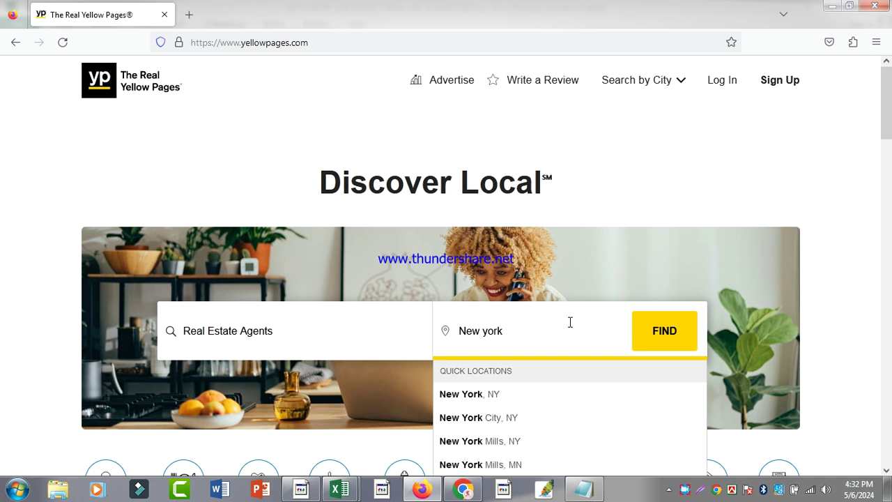
left_click(553, 394)
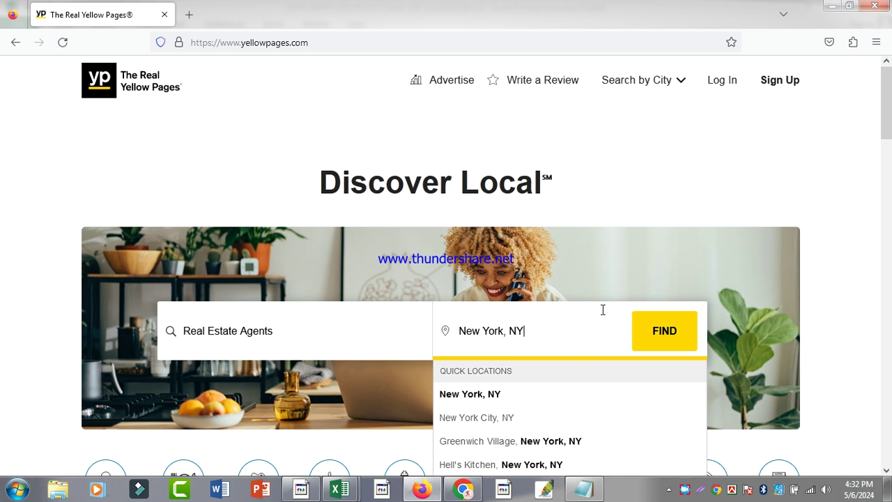
left_click(664, 331)
scroll(667, 331, "down", 6)
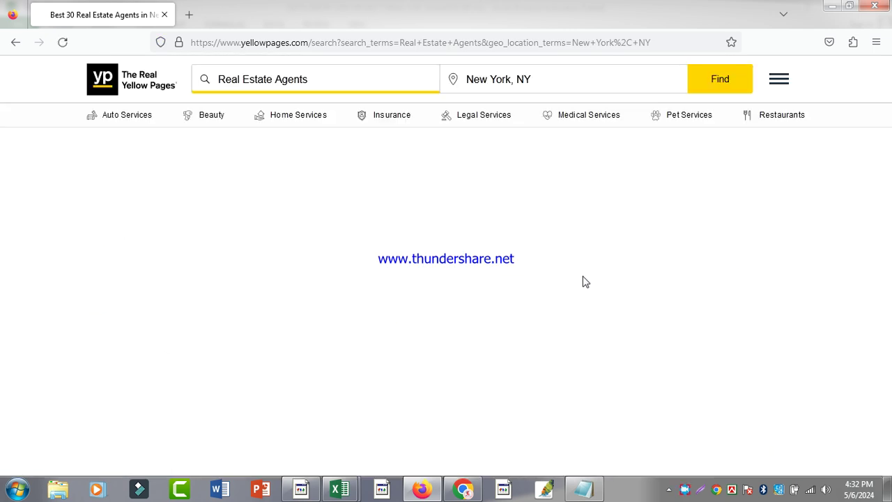
scroll(578, 285, "down", 3)
scroll(576, 299, "down", 5)
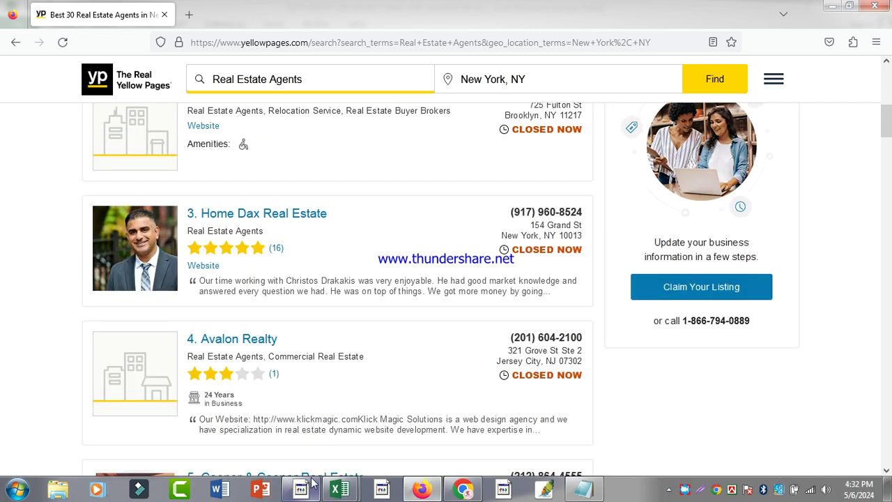
- Switch to Excel, close the blank Book1 workbook without saving and return to the data entry project workbook
mouse_move(339, 490)
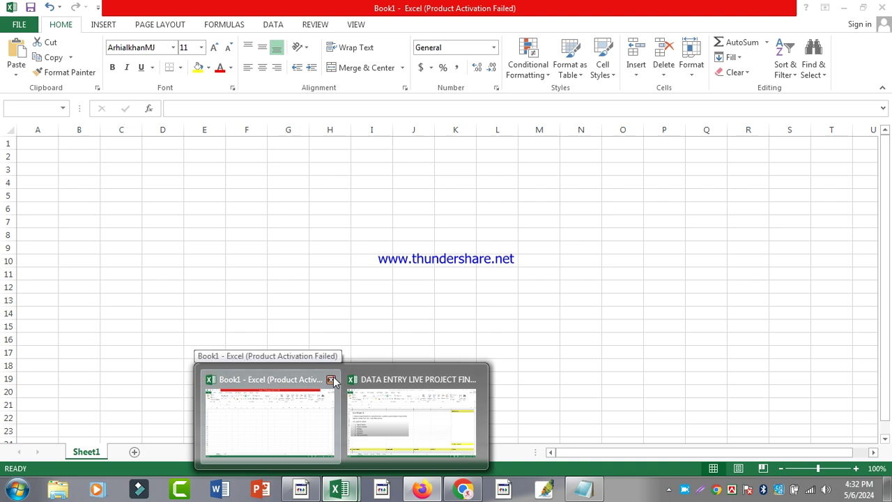
left_click(331, 380)
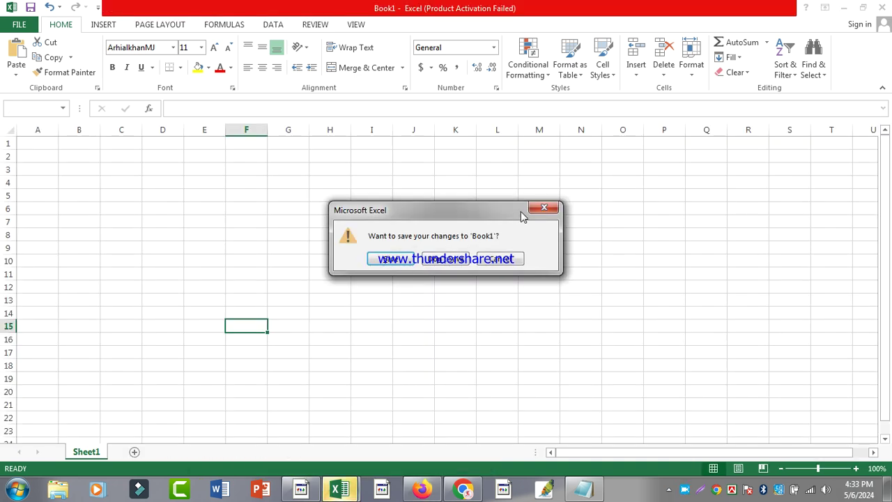
left_click(462, 260)
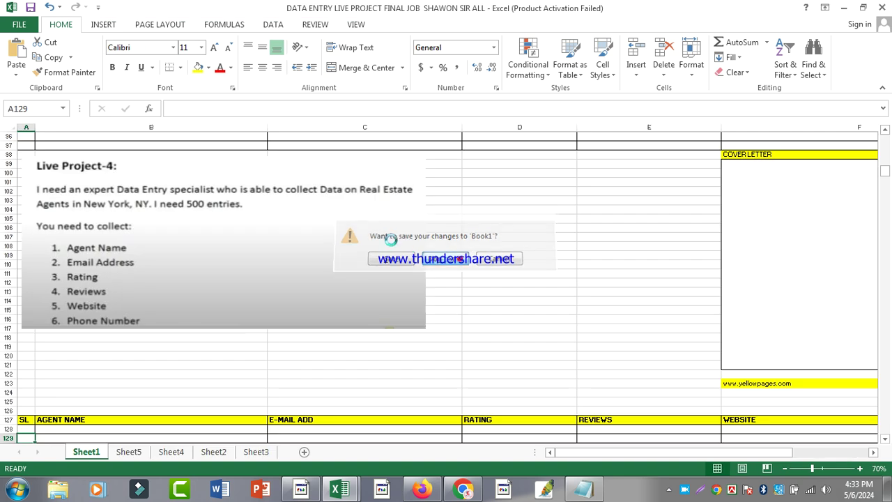
left_click(342, 490)
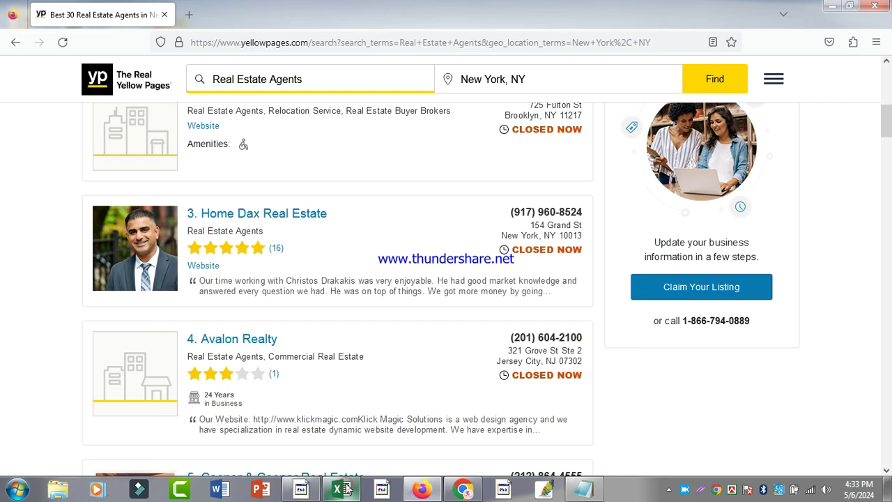
left_click(342, 489)
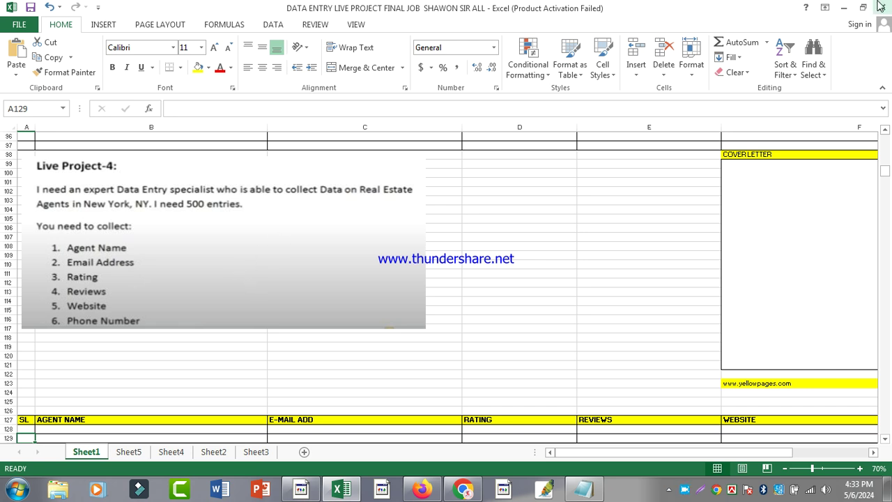
scroll(668, 197, "down", 20)
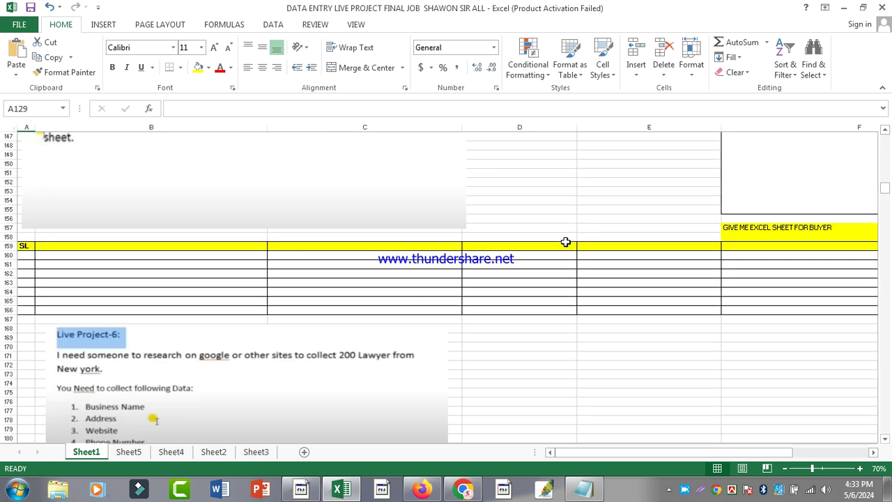
scroll(565, 242, "down", 5)
scroll(565, 242, "up", 20)
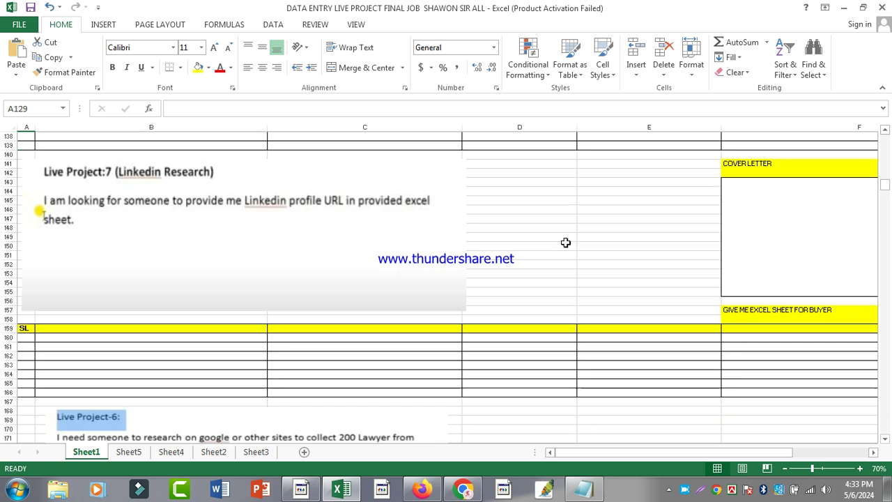
- Review the Live Project-4 brief on Sheet1 and the real estate agent details it asks to collect
scroll(565, 242, "up", 20)
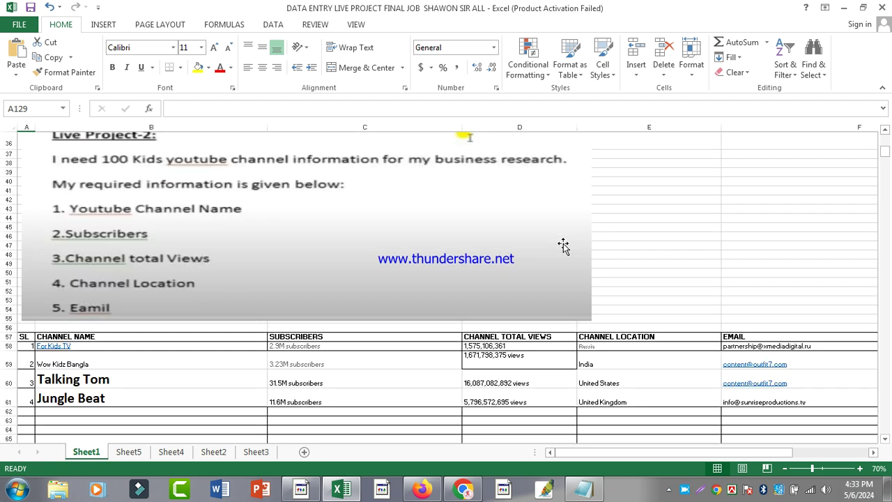
scroll(564, 245, "down", 6)
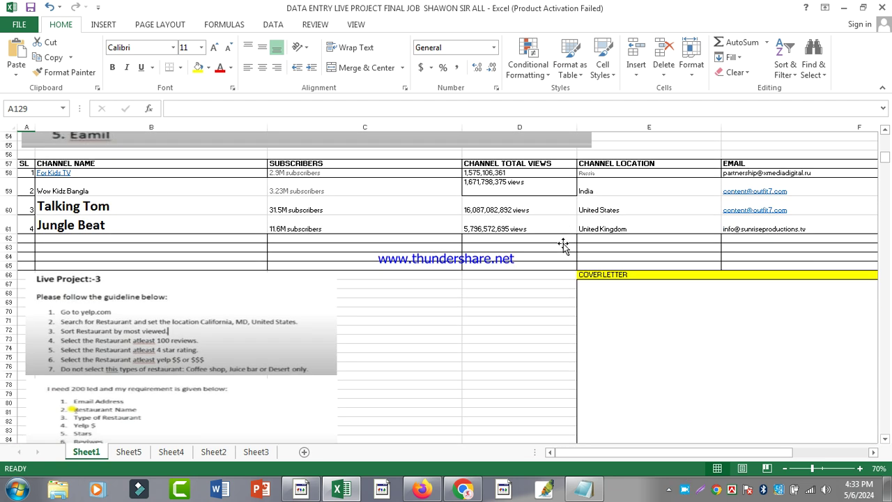
scroll(564, 245, "down", 9)
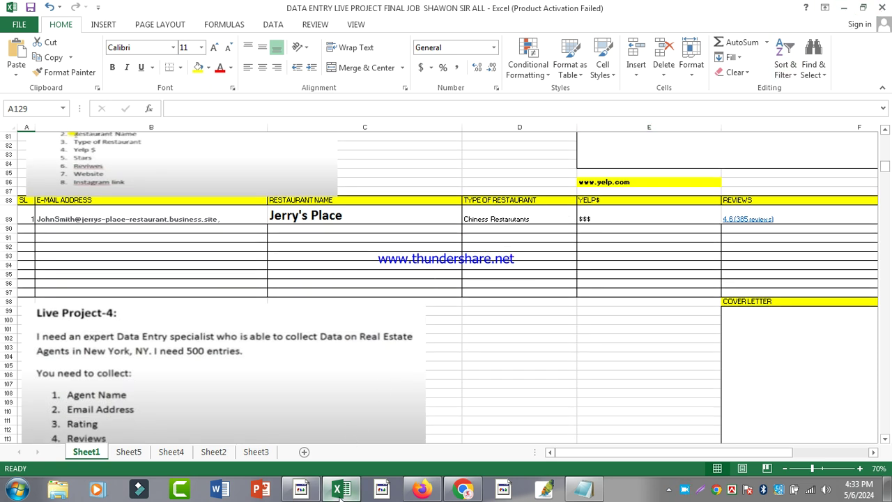
mouse_move(340, 488)
scroll(372, 432, "down", 5)
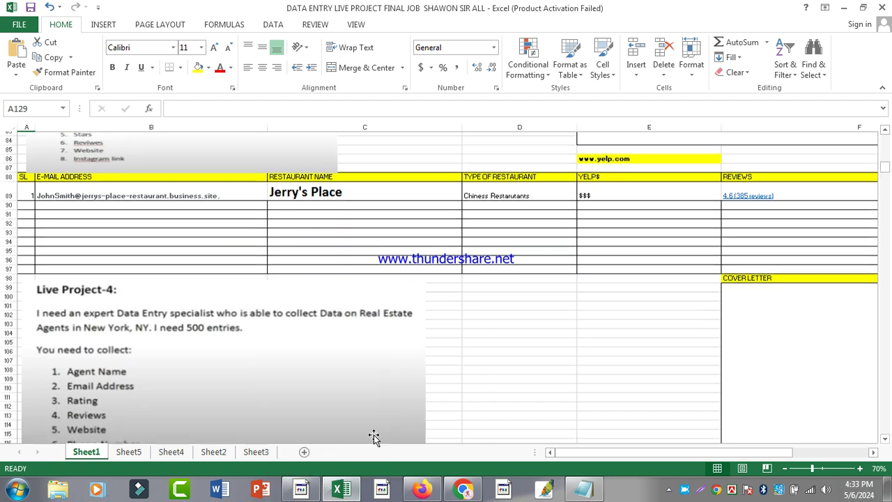
scroll(380, 401, "down", 1)
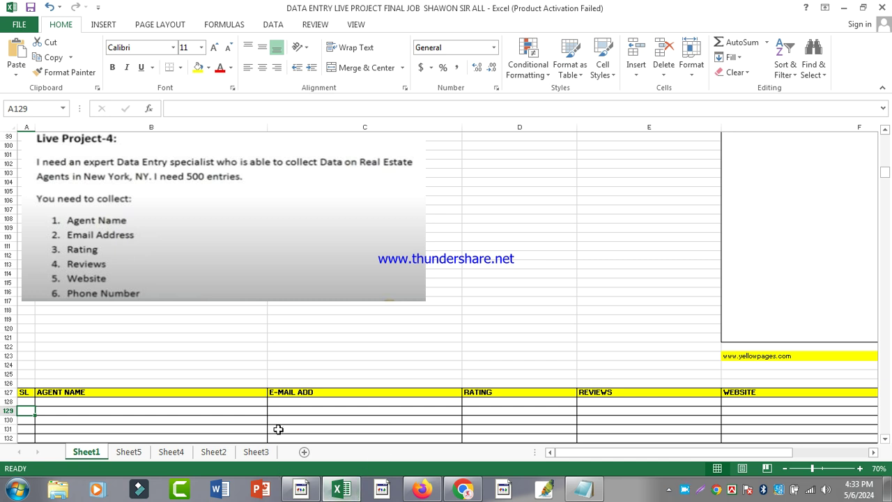
left_click(356, 494)
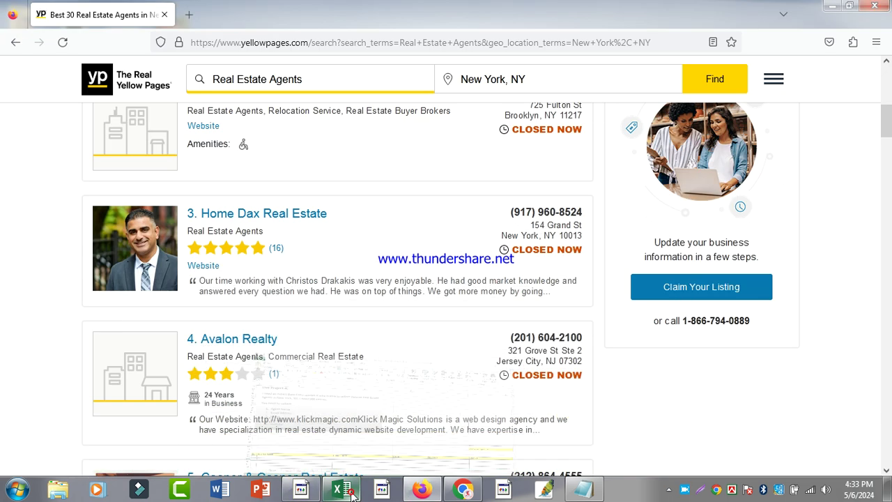
left_click(352, 491)
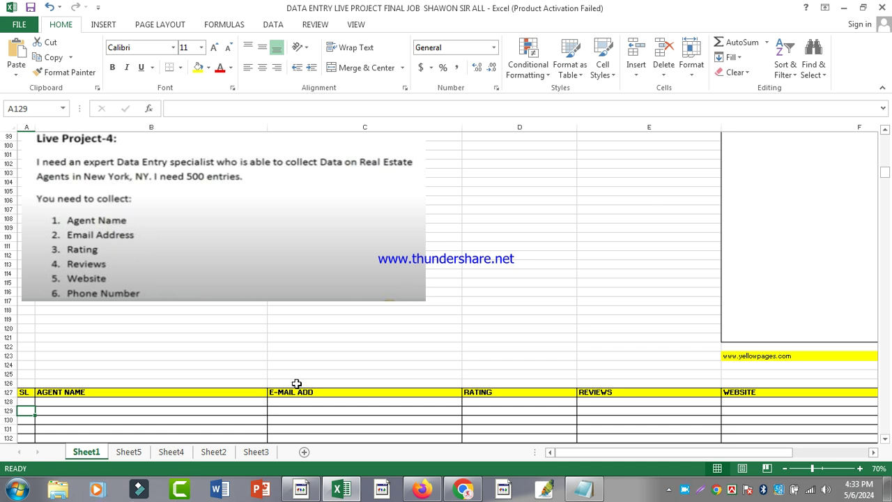
left_click(214, 451)
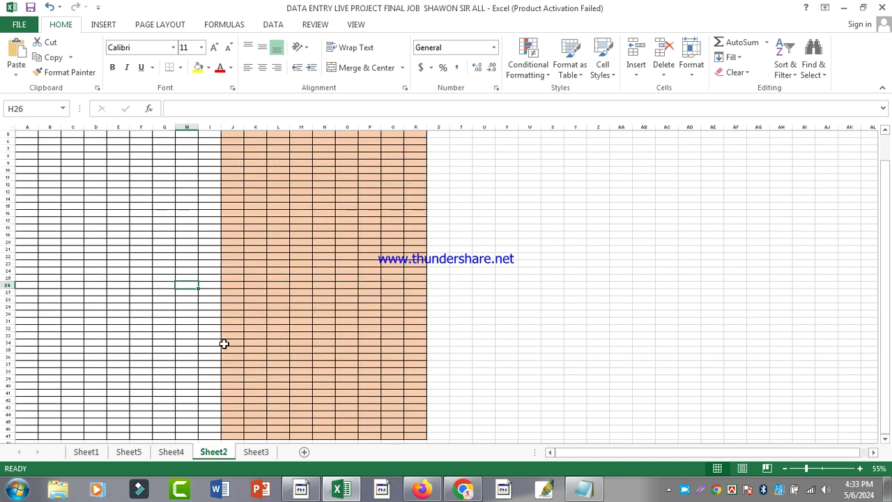
left_click(86, 452)
scroll(307, 288, "up", 1)
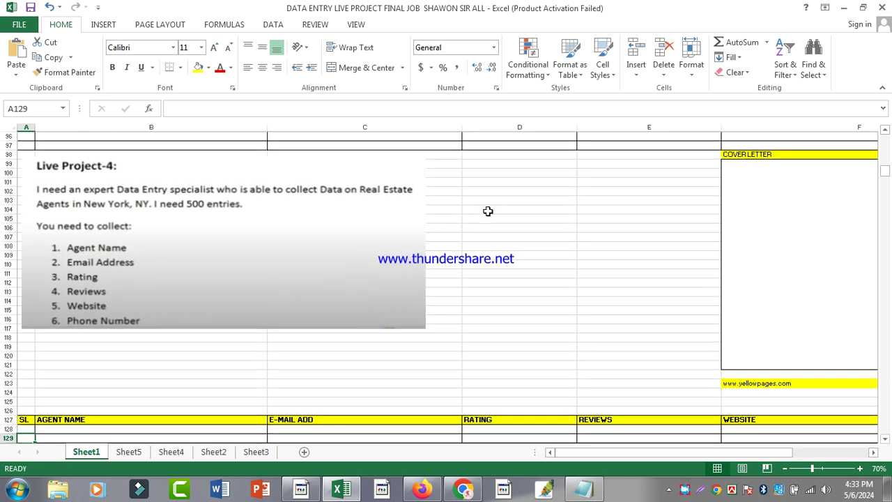
scroll(371, 294, "down", 1)
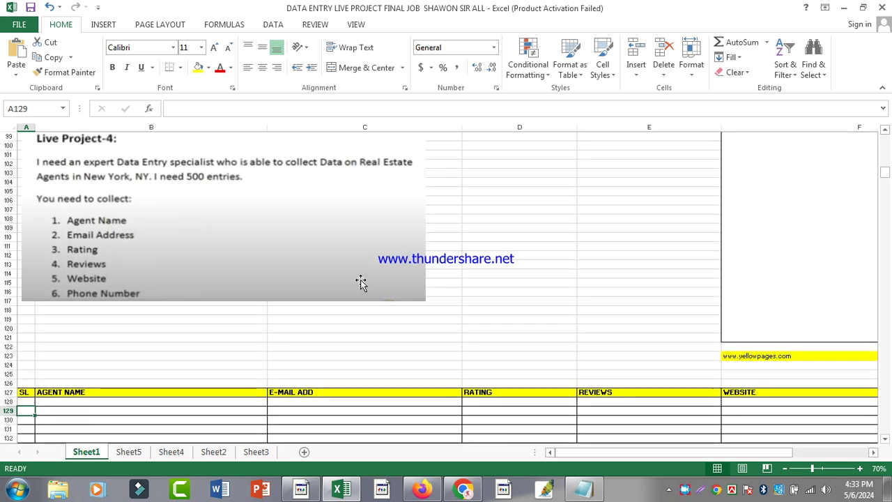
- Select the first empty Agent Name cell, B128, and open the Raz Realty listing on Yellow Pages in Firefox
scroll(309, 247, "down", 6)
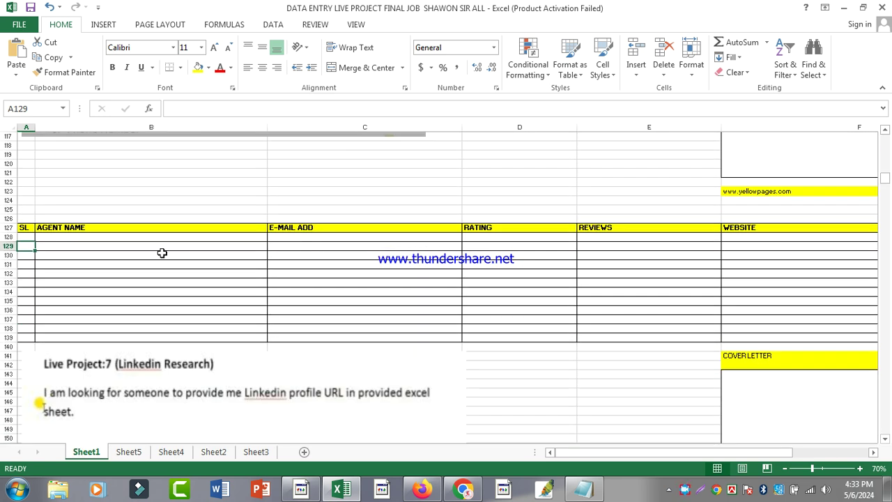
left_click(161, 253)
left_click(161, 245)
left_click(163, 236)
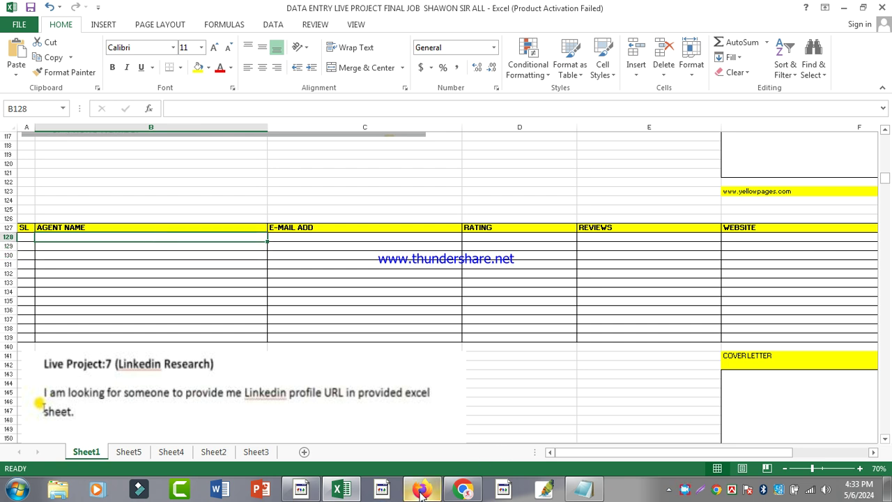
mouse_move(438, 483)
left_click(438, 397)
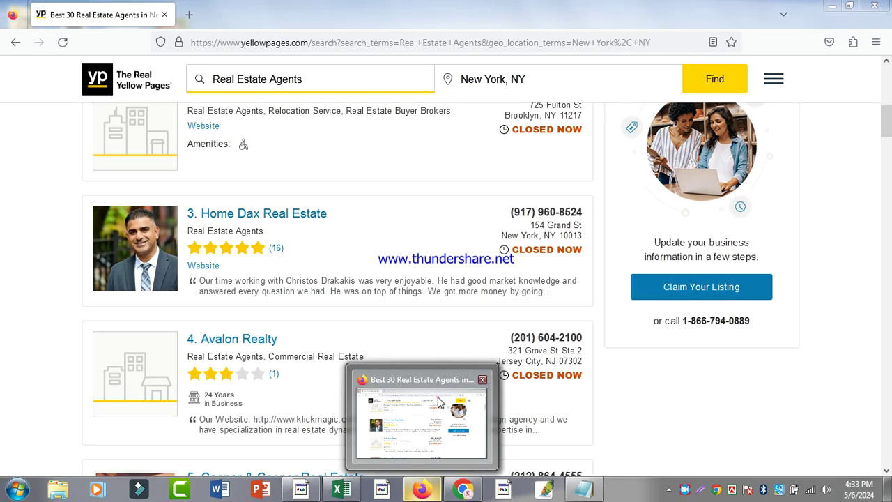
scroll(449, 337, "up", 5)
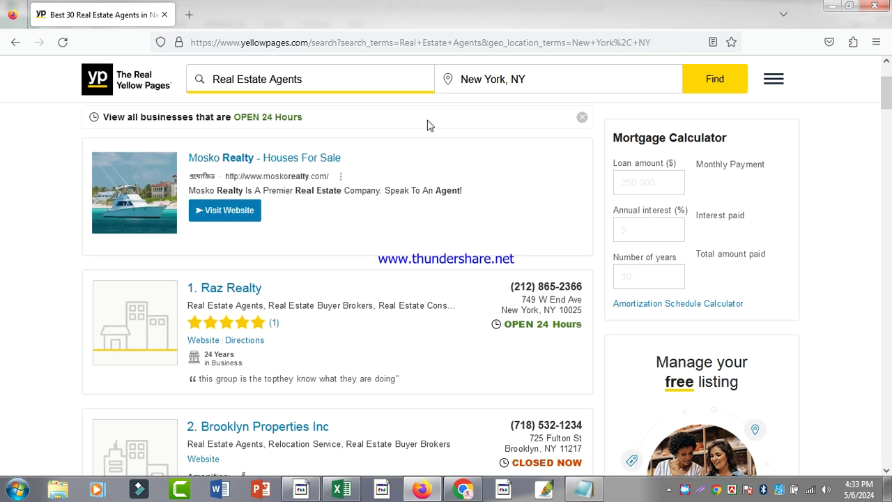
left_click(230, 285)
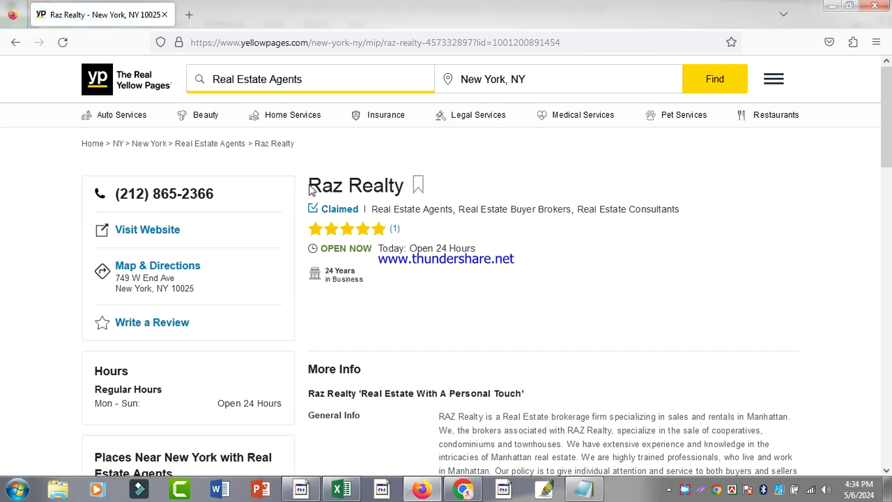
- Copy the name Raz Realty from the listing and paste it into cell B128 in Excel, matching the destination formatting
mouse_move(306, 190)
left_mouse_down()
mouse_move(313, 182)
mouse_move(416, 183)
mouse_move(312, 191)
left_mouse_up()
left_click(430, 172)
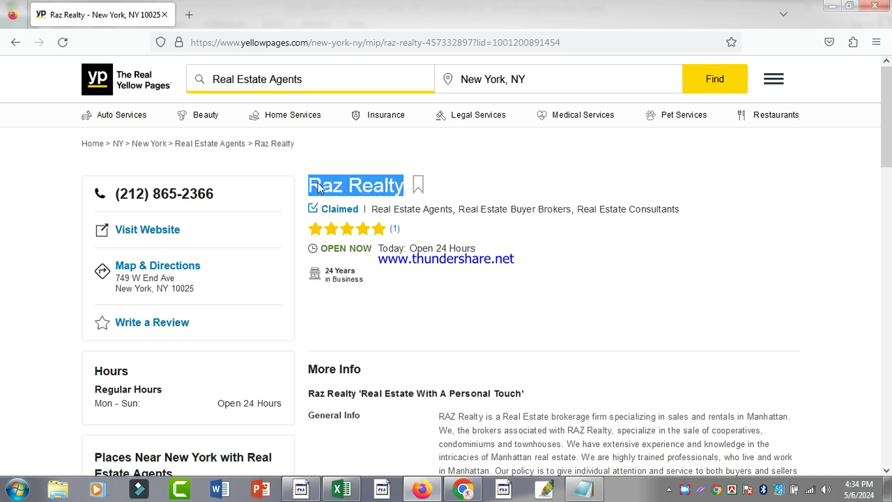
right_click(328, 185)
left_click(359, 192)
left_click(341, 490)
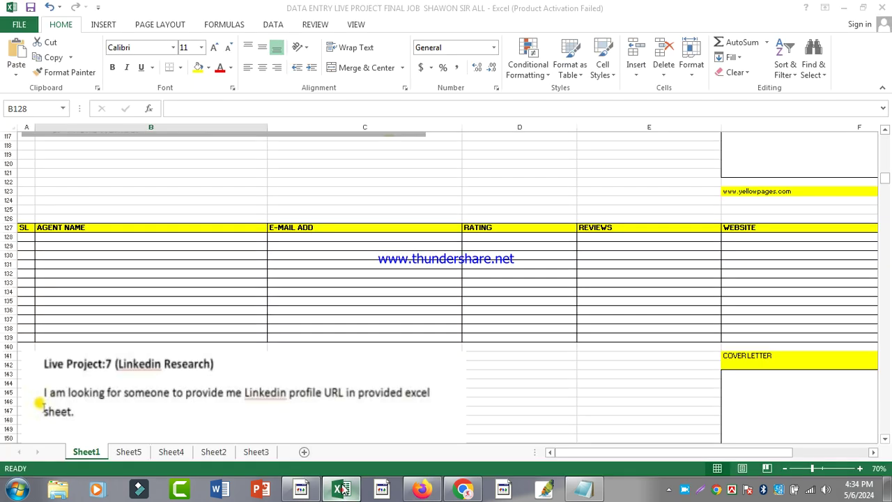
right_click(167, 236)
left_click(215, 269)
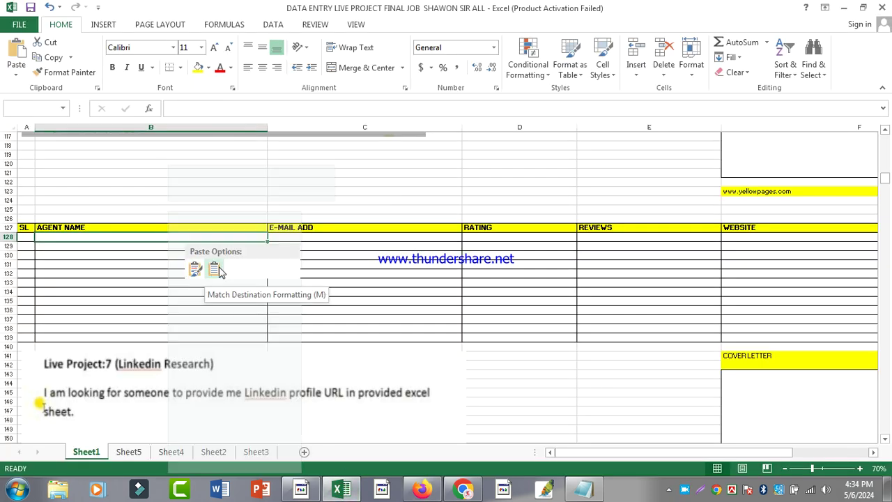
left_click(214, 270)
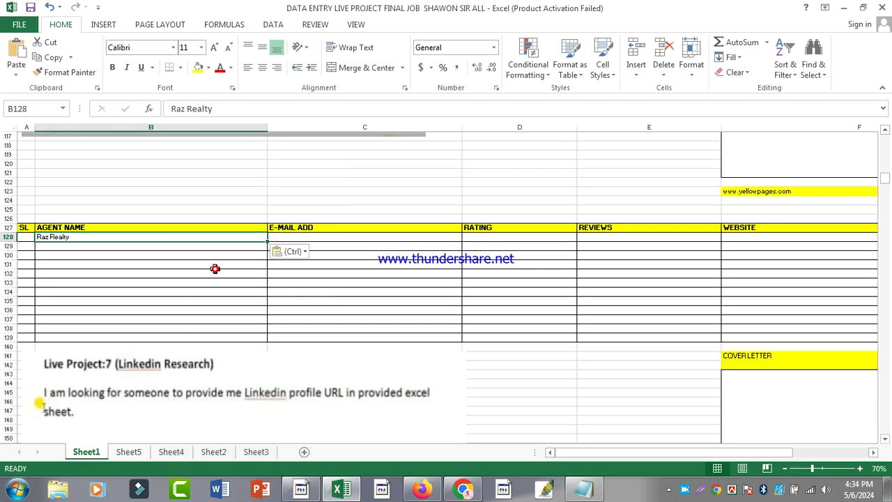
- Return to the Raz Realty listing in Firefox and copy the business name from its heading
left_click(337, 492)
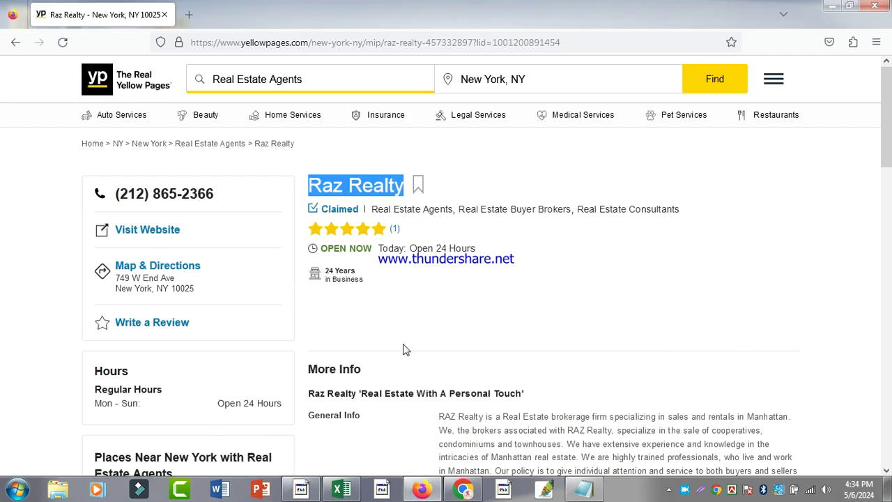
left_click(387, 313)
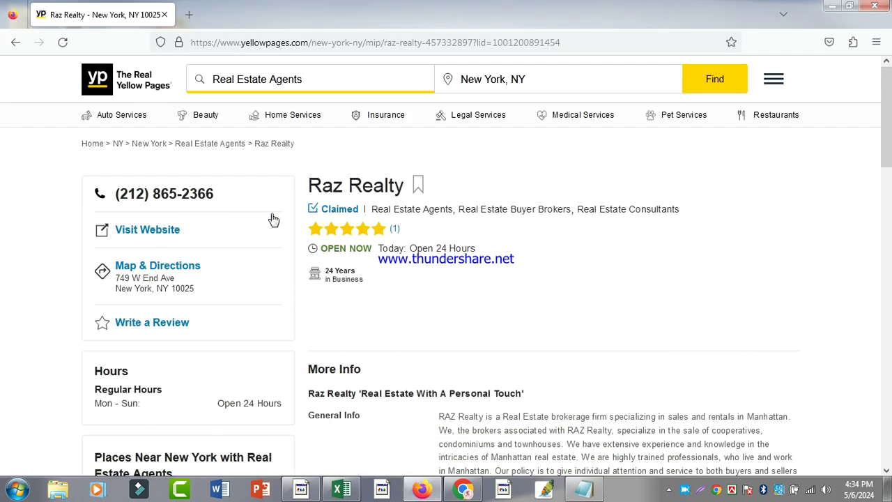
left_click(339, 488)
scroll(333, 388, "up", 1)
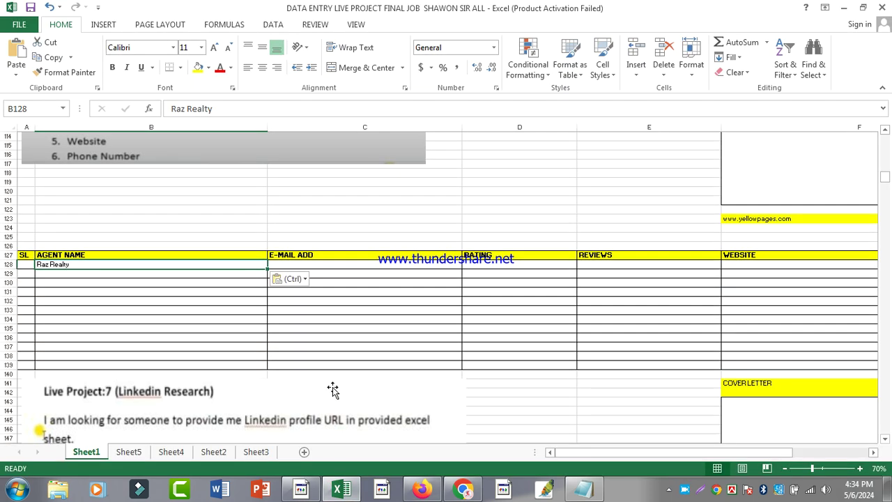
left_click(341, 488)
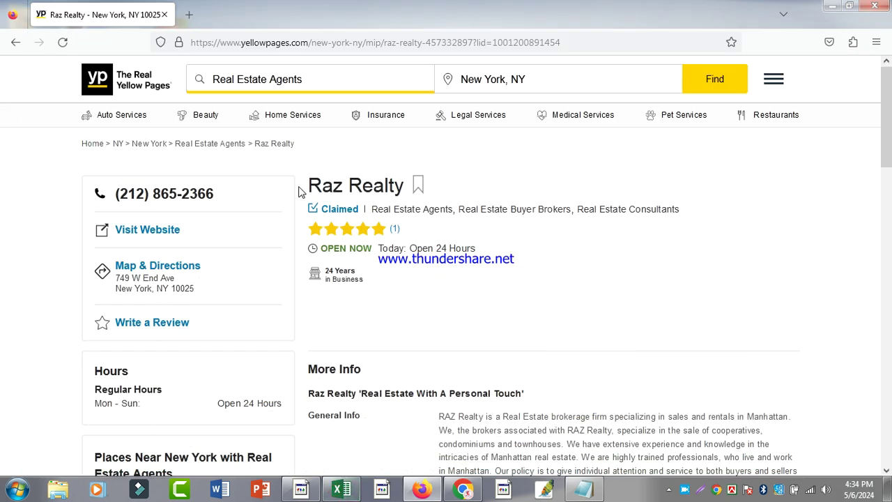
left_click_drag(298, 186, 315, 193)
left_click(448, 161)
right_click(324, 188)
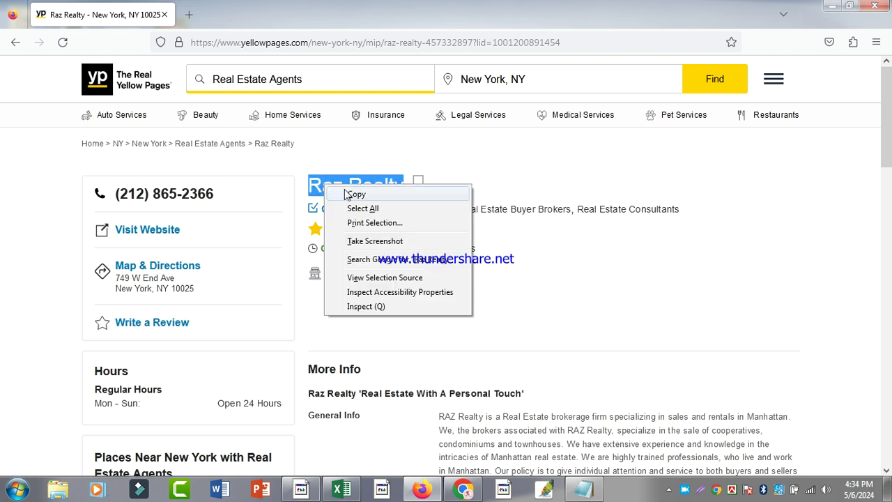
- Search the web for Raz Realty email in a new browser tab, using the copied business name
left_click(186, 15)
right_click(175, 42)
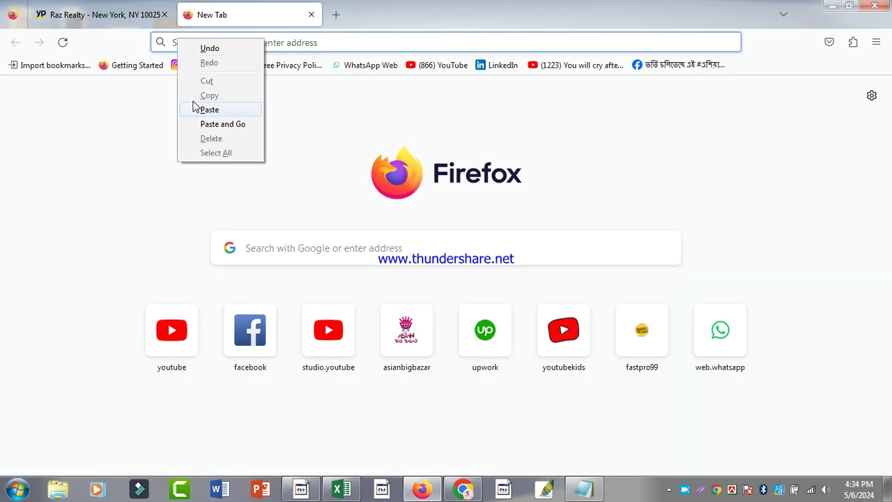
left_click(215, 107)
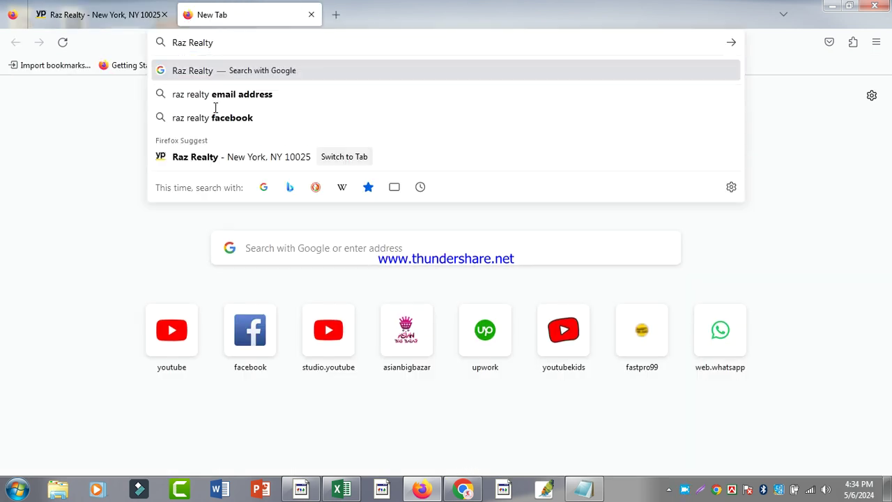
type("b")
key("BackSpace")
type("email")
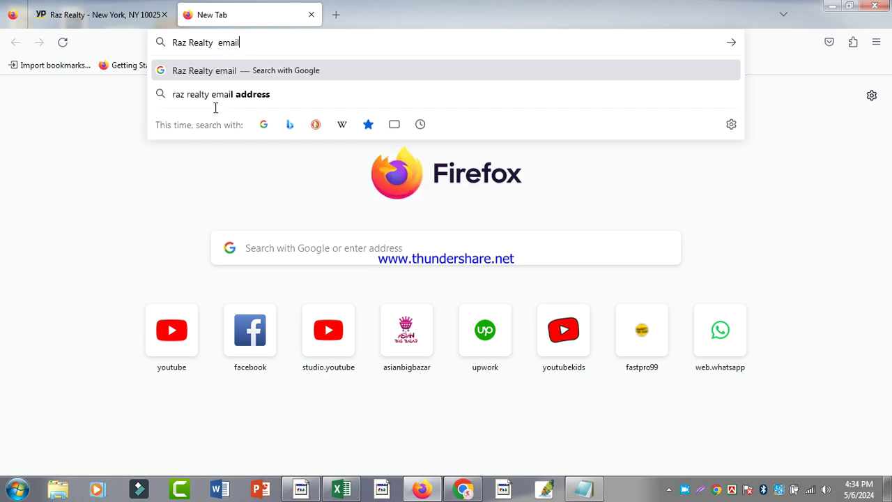
key("Return")
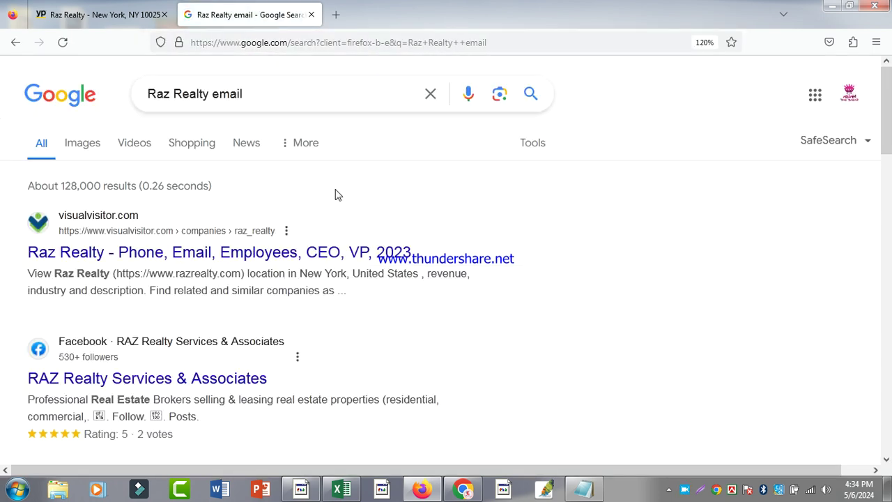
- Open the visualvisitor.com result for Raz Realty, check it for contact details and close its tab
scroll(282, 186, "down", 2)
left_click(282, 176)
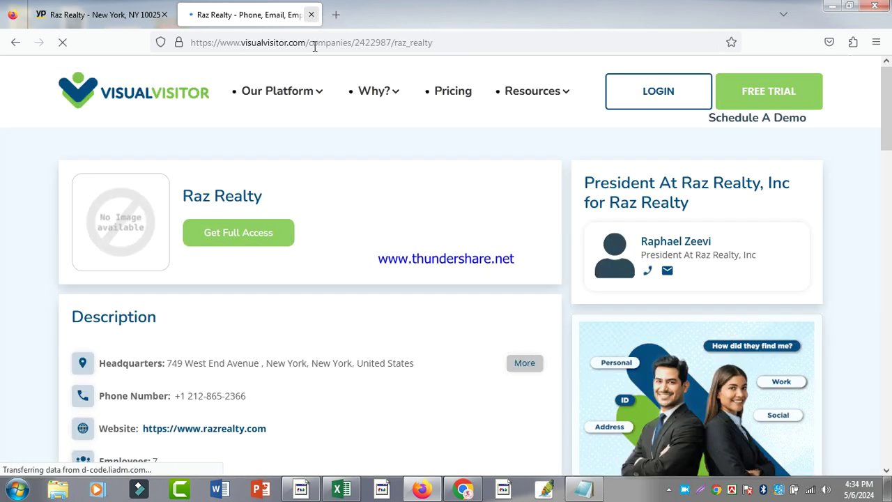
mouse_move(317, 91)
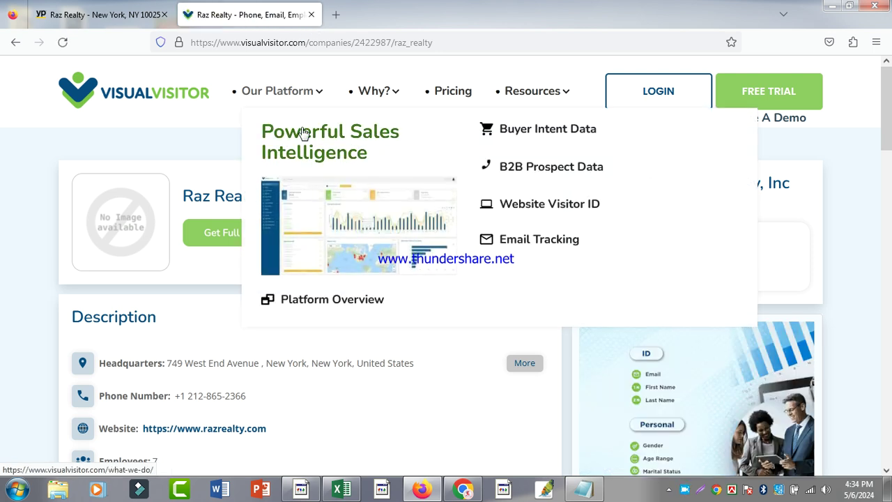
left_click(311, 15)
- Repeat the web search for Raz Realty email in a fresh tab and look through the results for an address
left_click(193, 20)
right_click(203, 43)
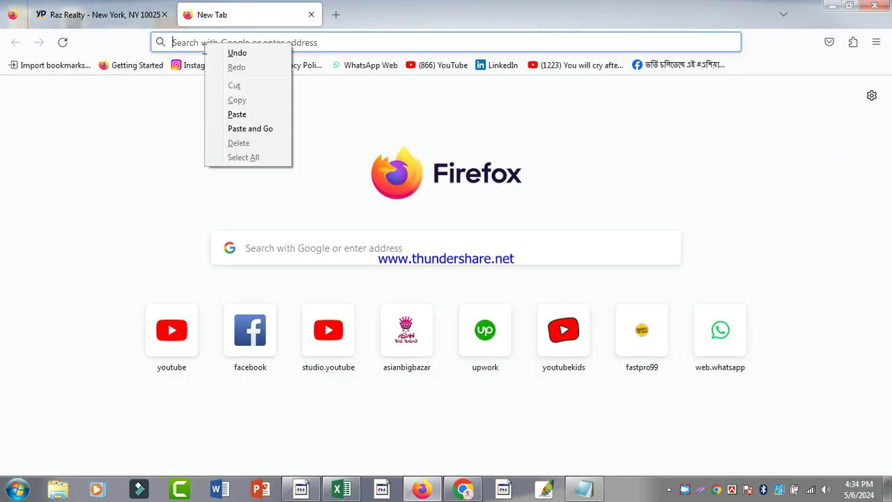
left_click(236, 115)
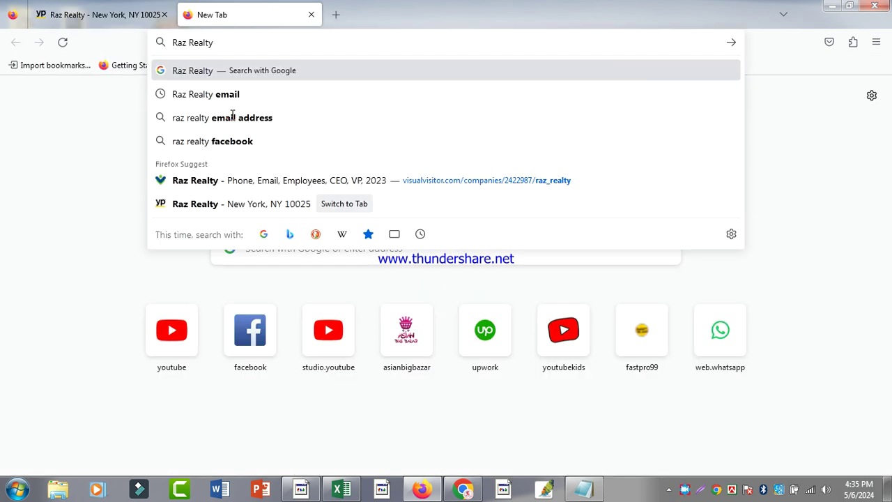
type("email")
key("Return")
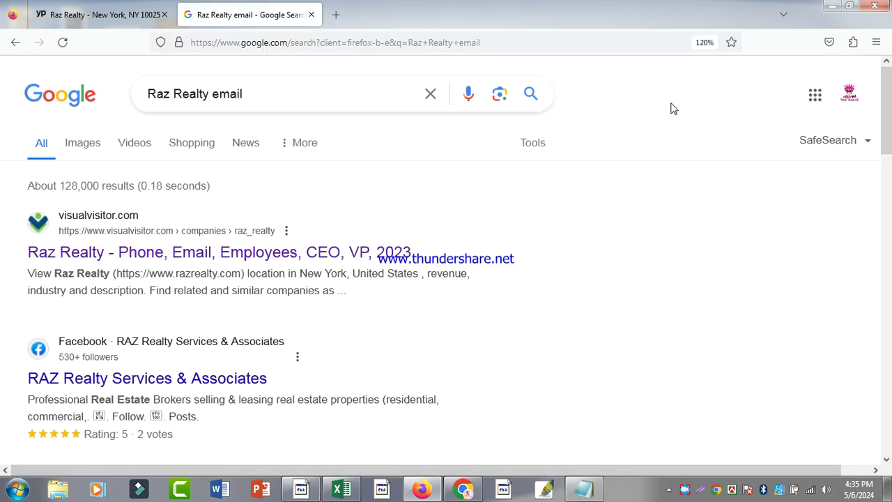
scroll(534, 200, "down", 2)
scroll(534, 200, "up", 2)
scroll(492, 181, "down", 2)
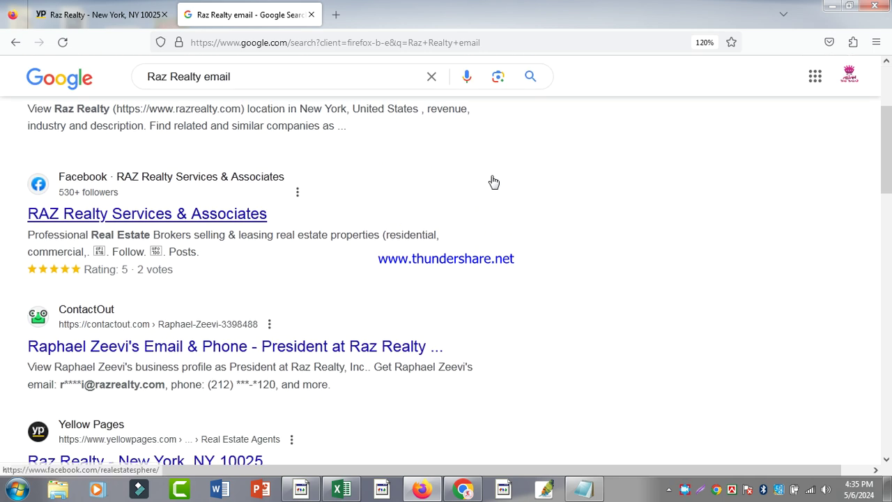
scroll(492, 178, "up", 2)
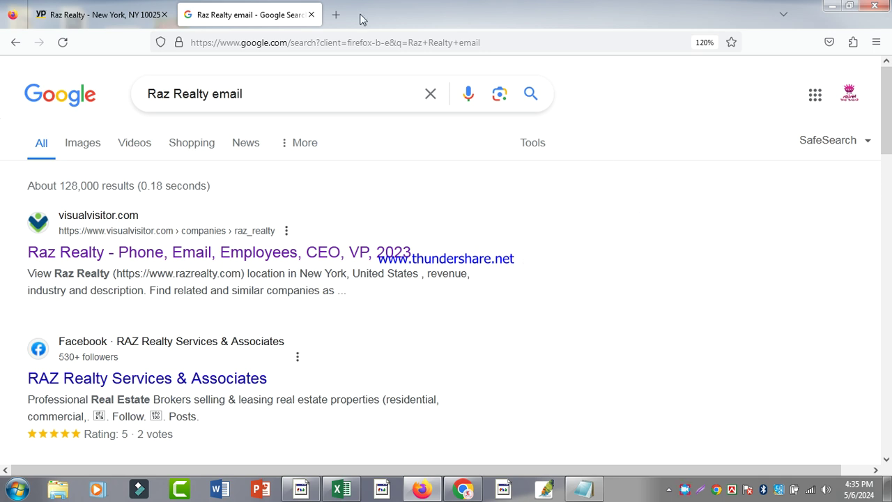
- Search the web for email extractor for firefox in a new browser tab
left_click(336, 15)
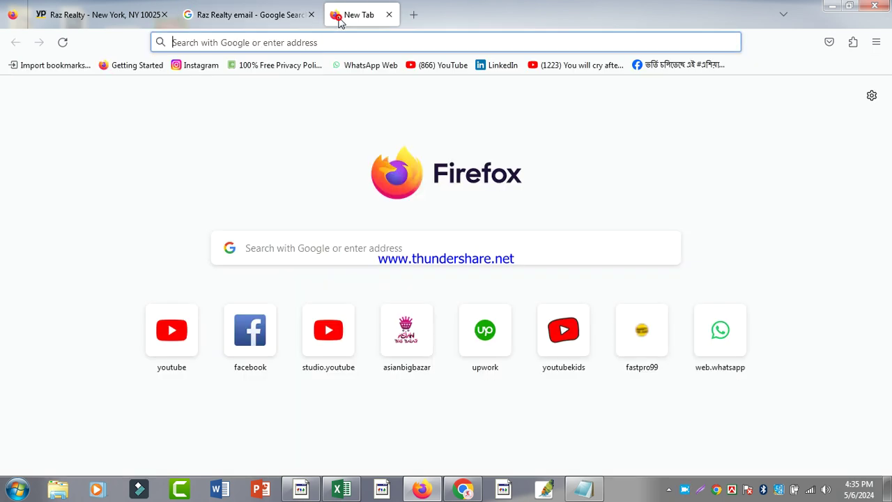
left_click(312, 41)
type("emai")
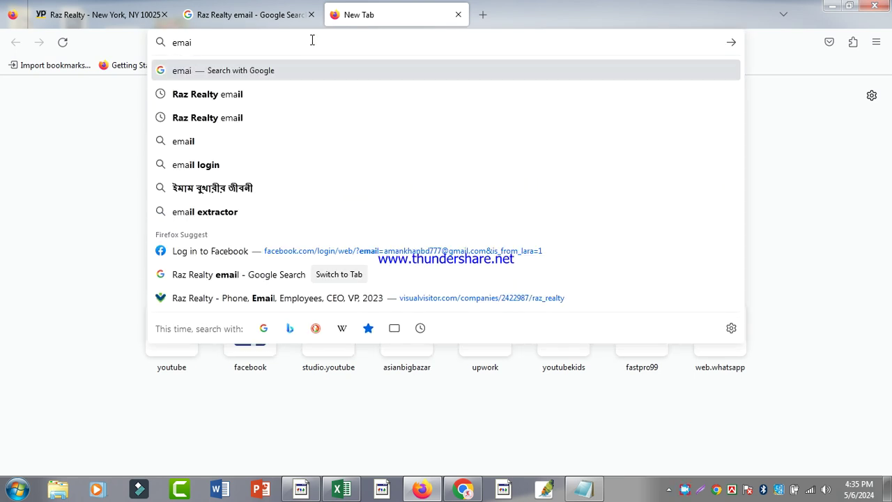
type("l e")
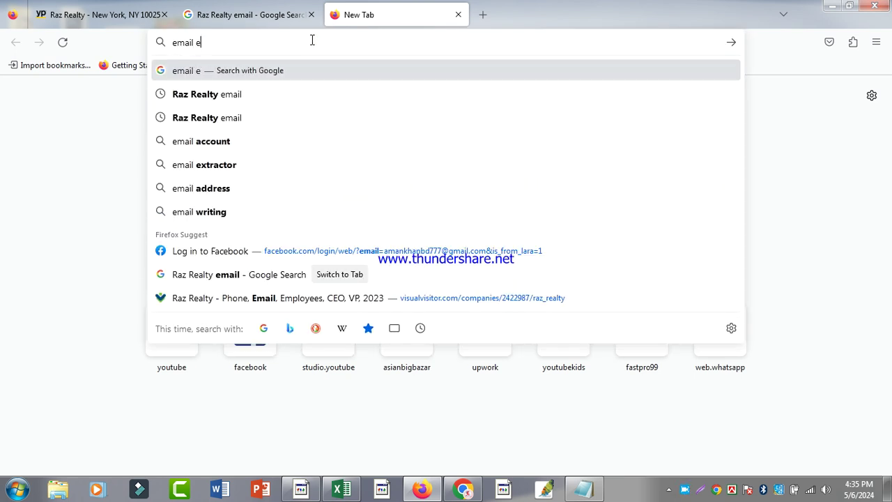
type("xzta")
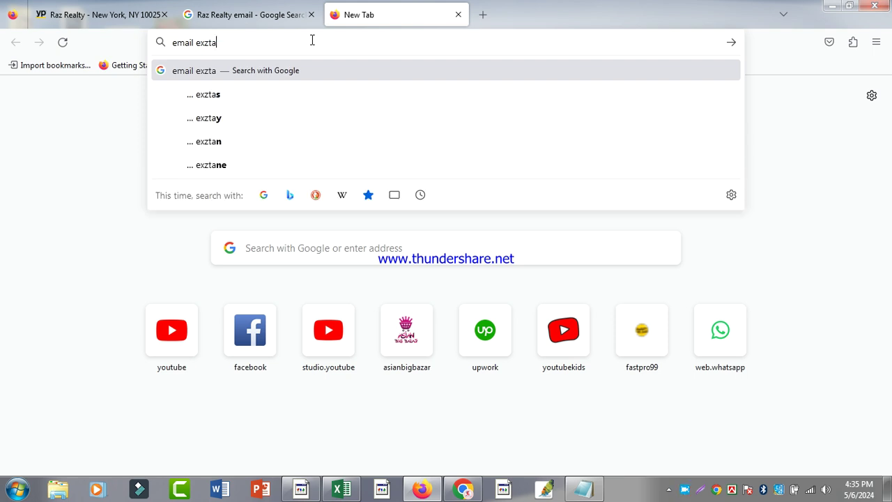
key("BackSpace")
key("BackSpace")
key("BackSpace")
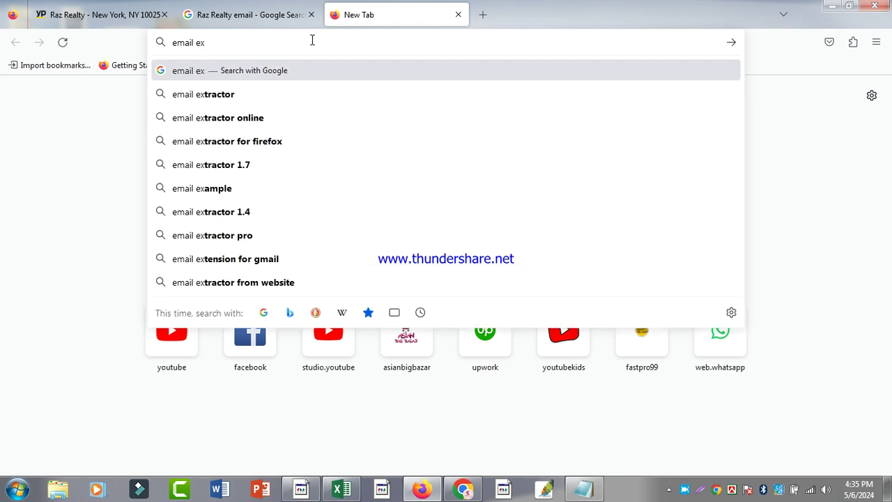
type("ta")
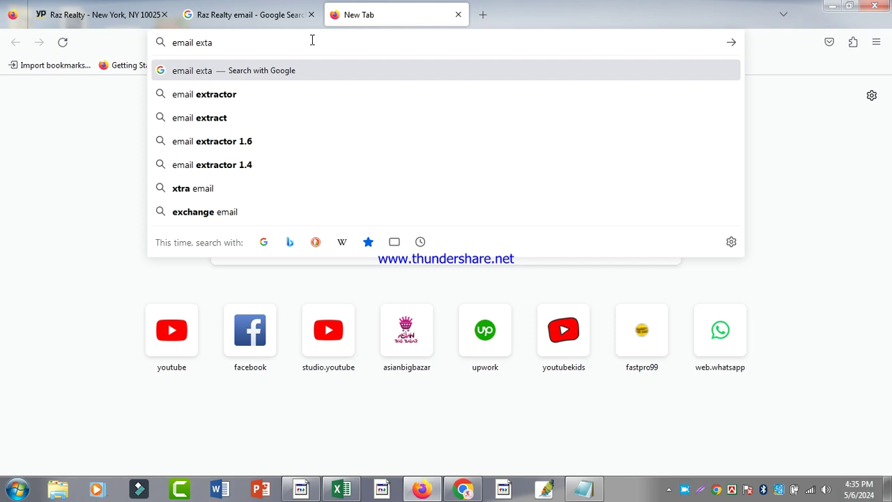
key("BackSpace")
type("rac")
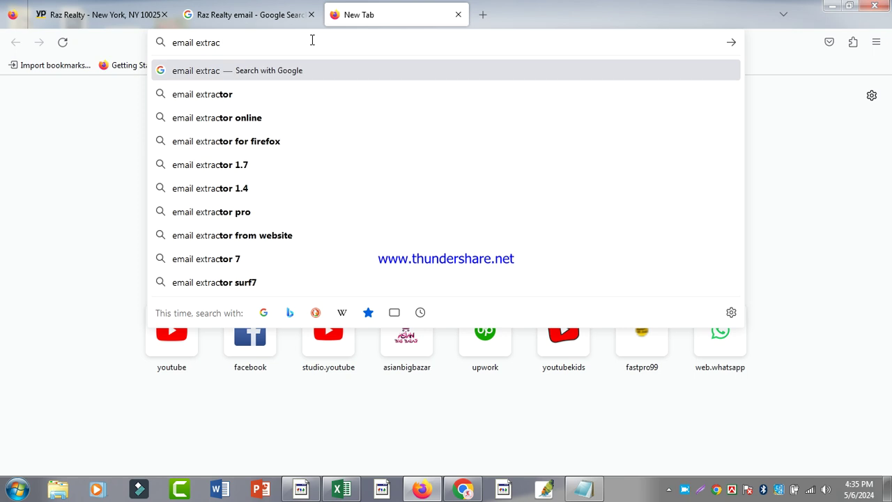
left_click(300, 142)
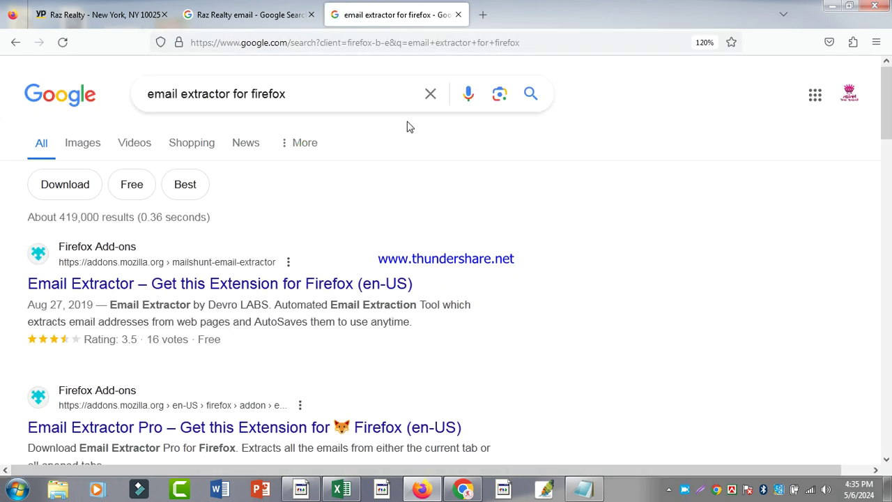
- Open the Email Extractor add-on by Devro LABS and add it to Firefox, allowing it to run in private windows
scroll(263, 249, "down", 2)
left_click(263, 205)
scroll(438, 202, "down", 2)
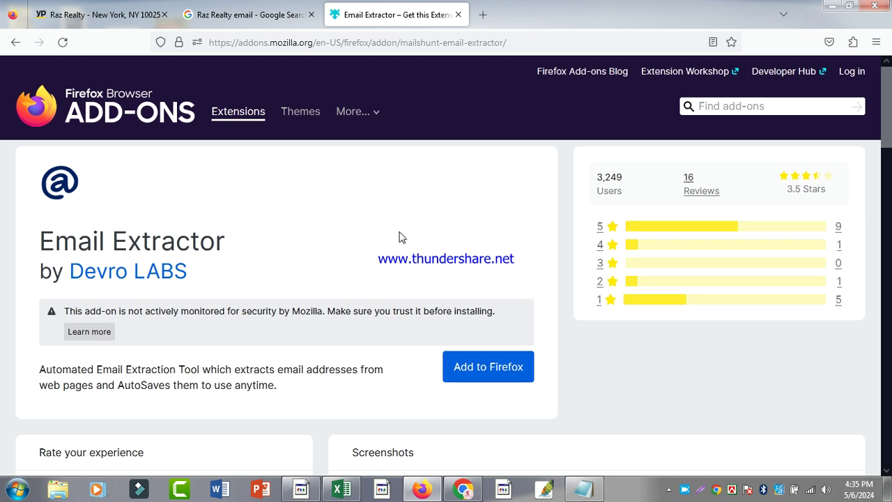
scroll(414, 235, "down", 2)
left_click(488, 300)
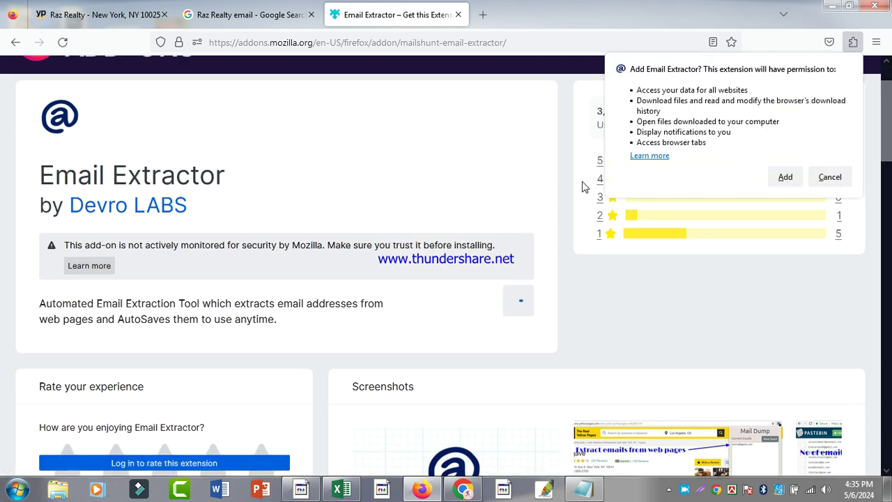
left_click(792, 184)
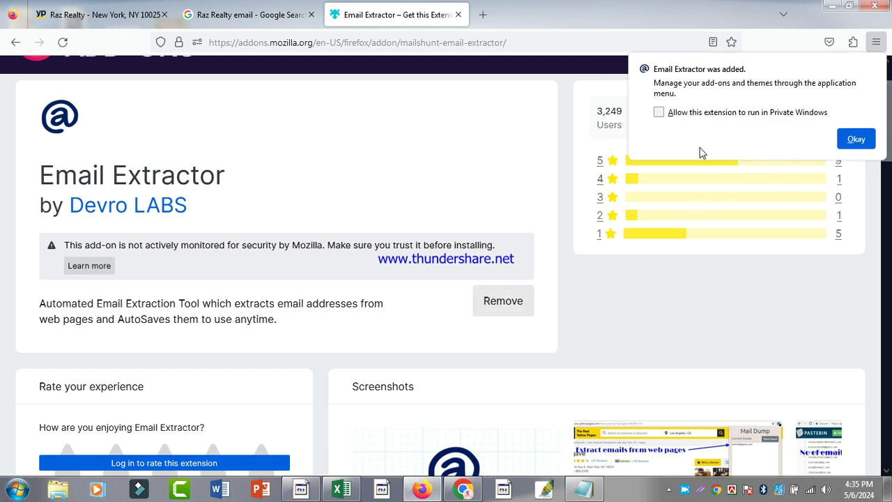
left_click(660, 113)
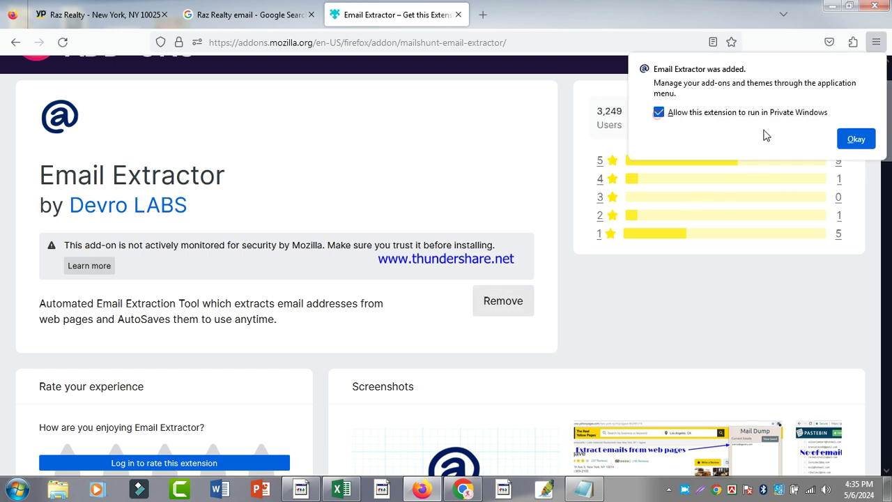
left_click(855, 139)
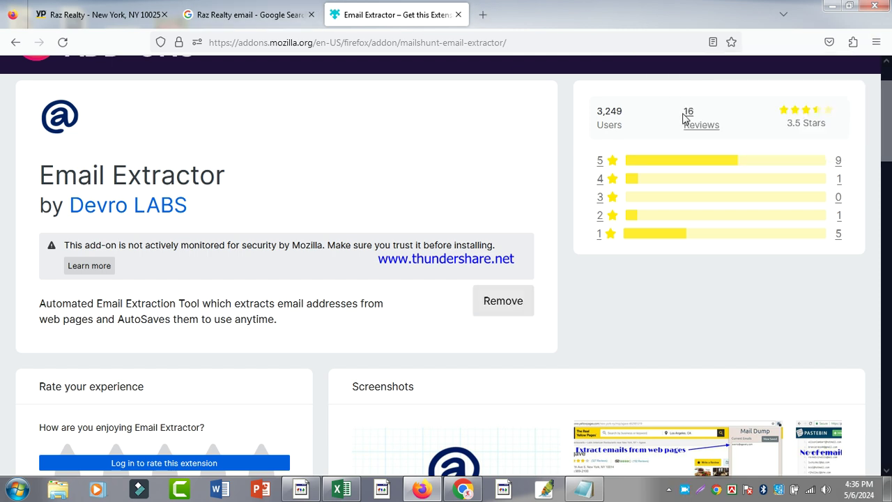
- Open the Email Extractor extension to view its current emails list and close it again
scroll(722, 139, "up", 2)
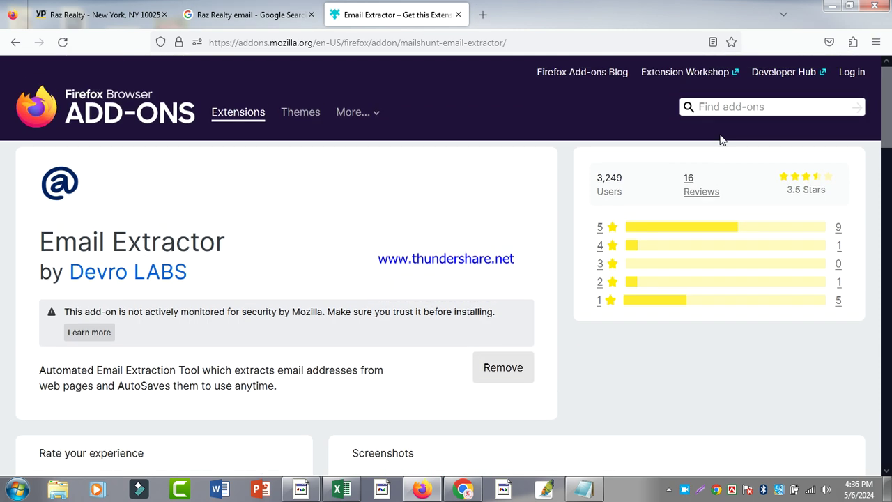
left_click(853, 42)
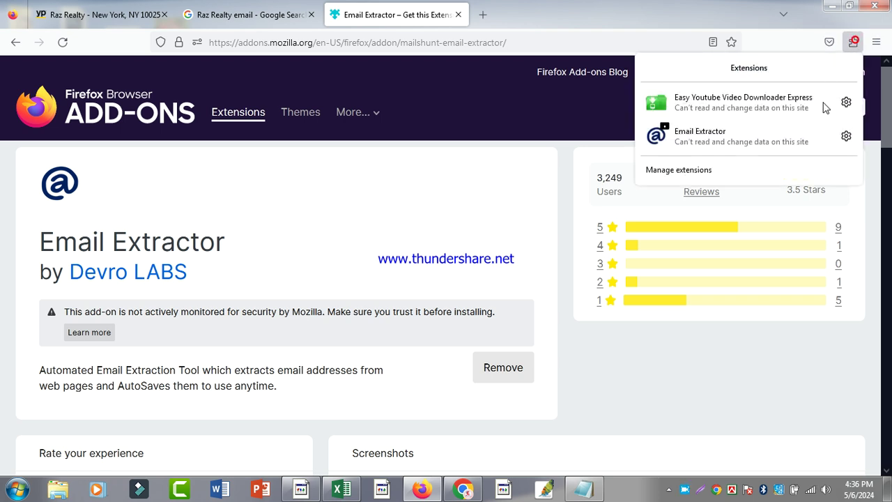
left_click(771, 135)
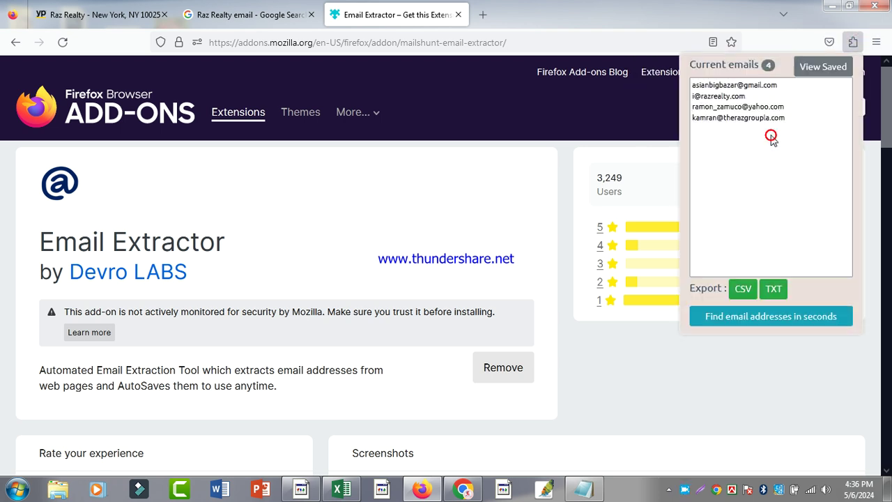
left_click(854, 46)
- Pin the Email Extractor extension to the browser toolbar
left_click(855, 46)
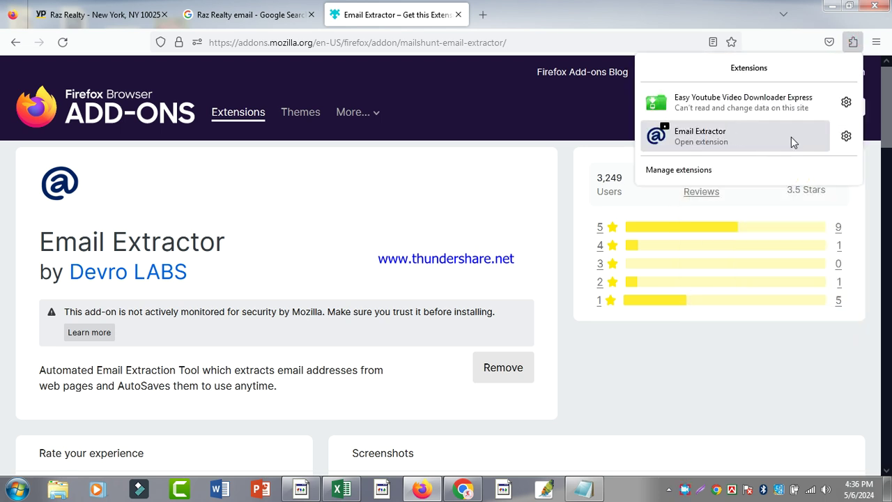
left_click(847, 136)
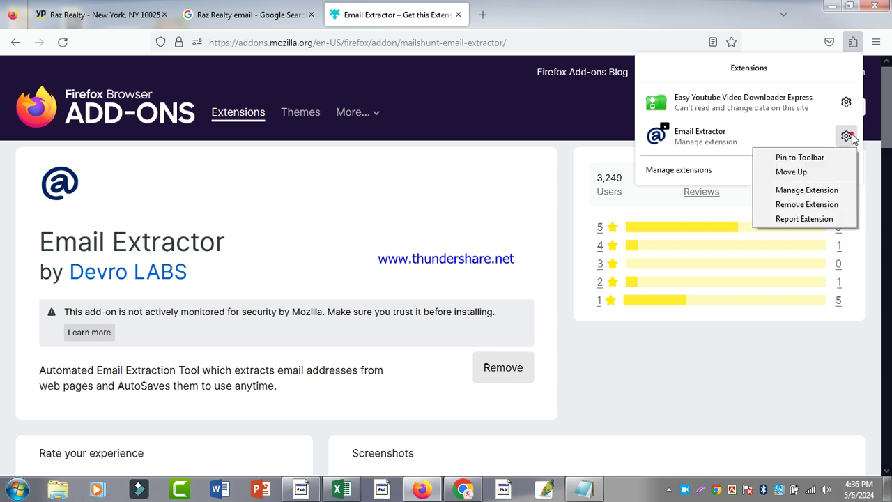
left_click(826, 159)
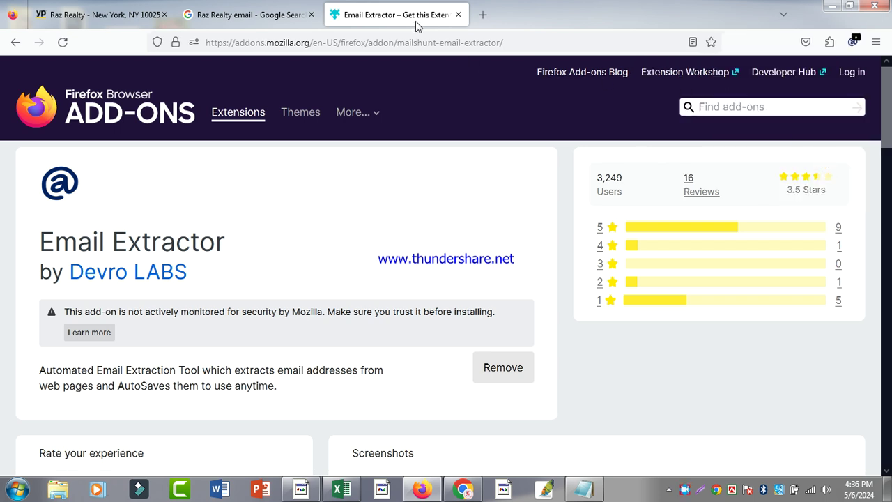
- Return to the Raz Realty email search results, look through them and list the found emails with Email Extractor
left_click(282, 14)
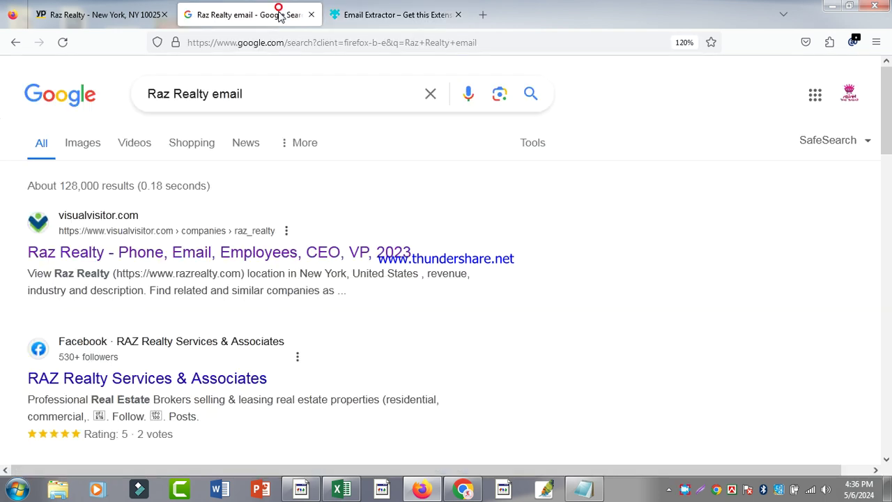
scroll(562, 89, "down", 5)
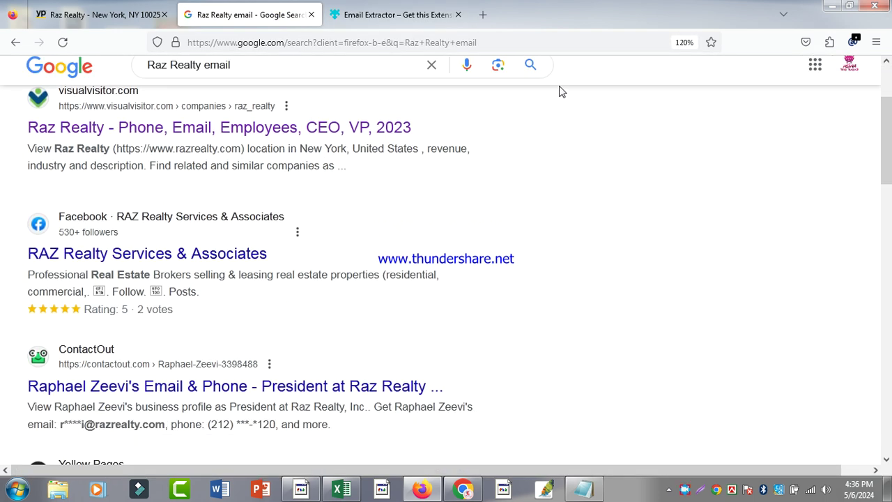
scroll(562, 92, "down", 2)
scroll(560, 90, "up", 4)
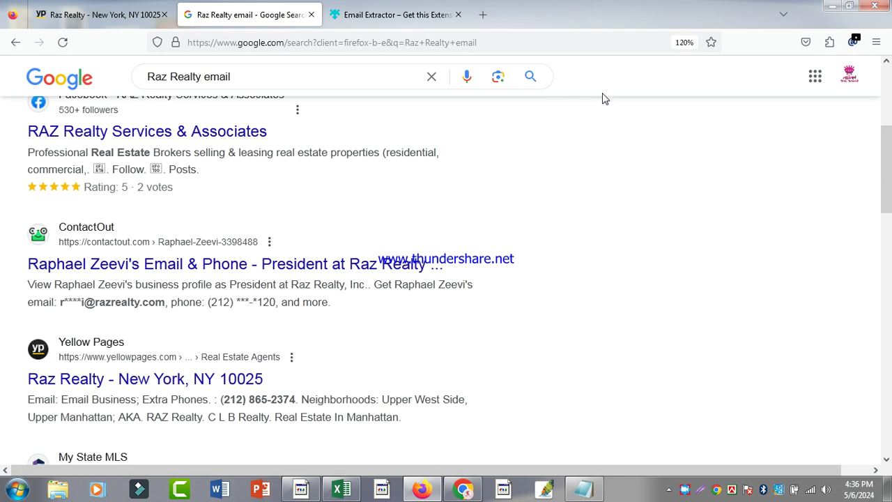
scroll(606, 96, "up", 4)
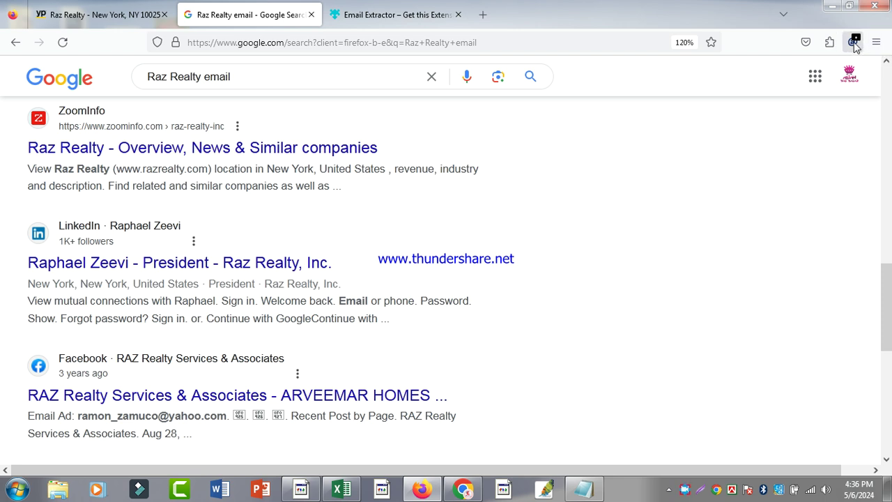
left_click(855, 44)
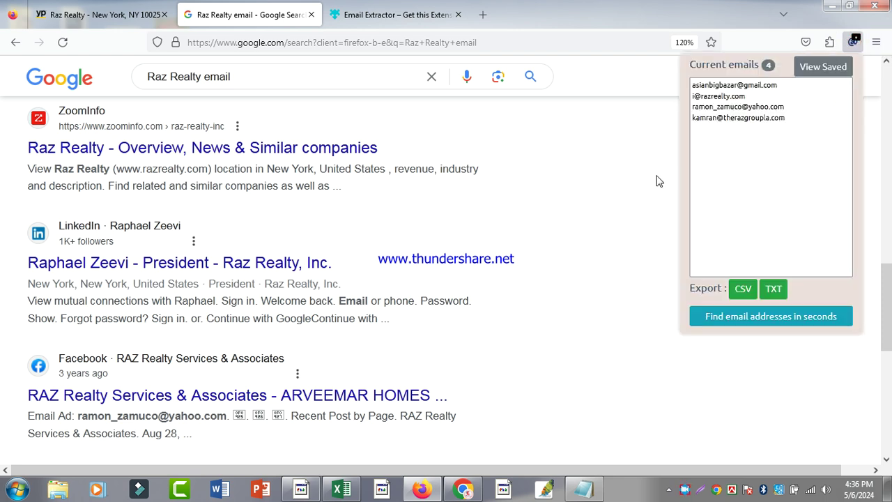
- Compare the extracted emails with the Raz Realty search results to see which listing each address comes from
scroll(660, 181, "up", 2)
scroll(658, 173, "up", 5)
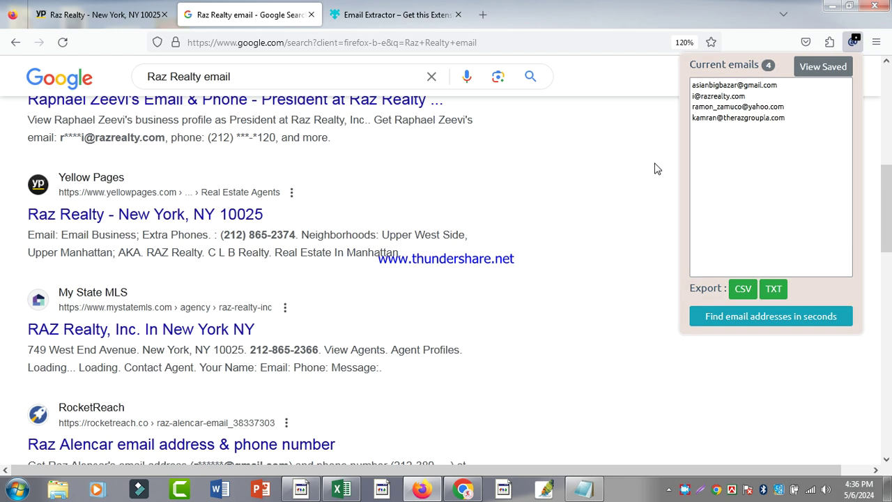
scroll(656, 169, "down", 5)
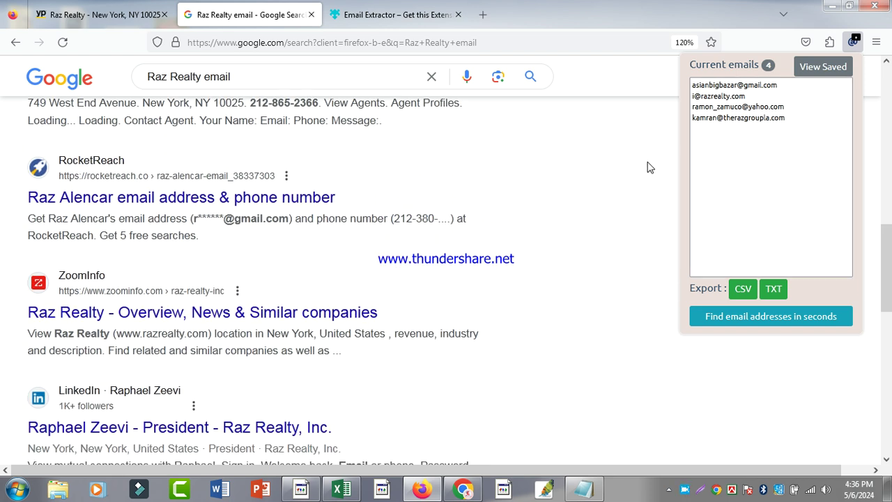
scroll(647, 167, "down", 2)
scroll(647, 167, "up", 1)
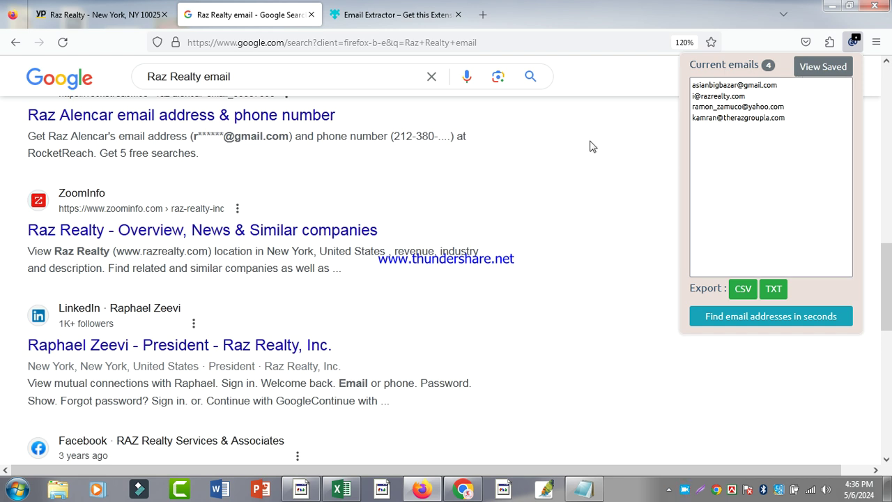
scroll(575, 126, "down", 1)
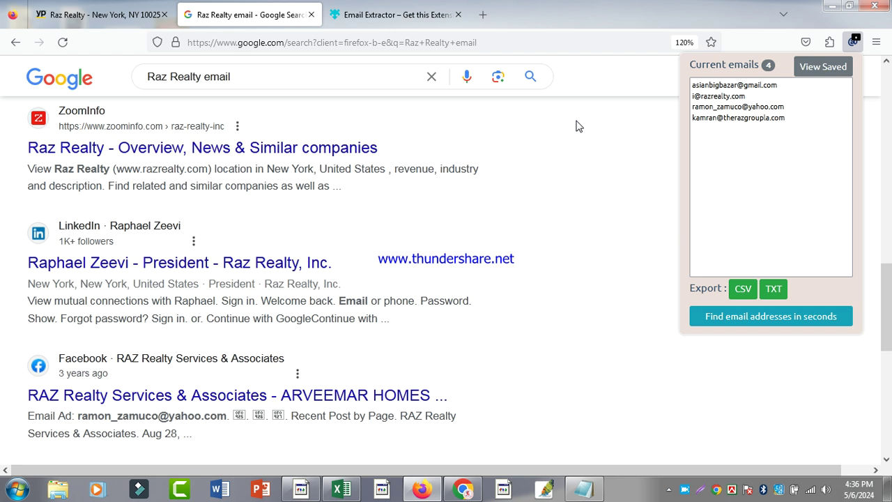
scroll(576, 126, "down", 1)
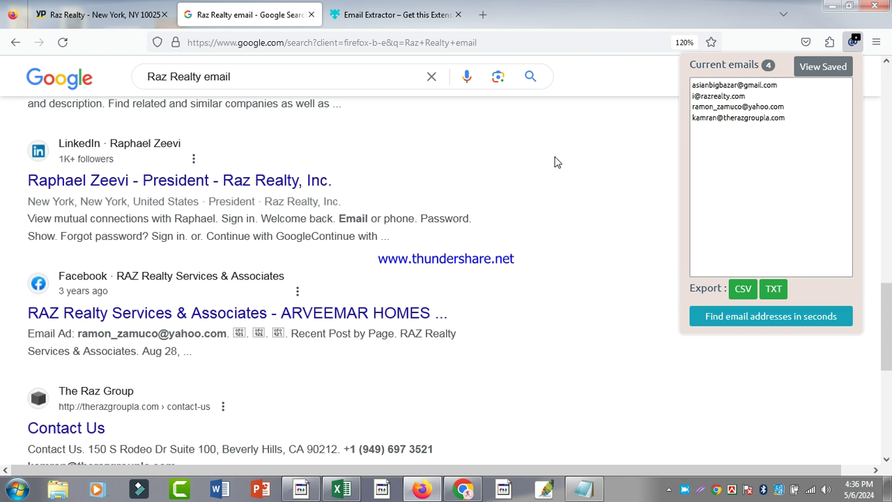
scroll(557, 162, "down", 1)
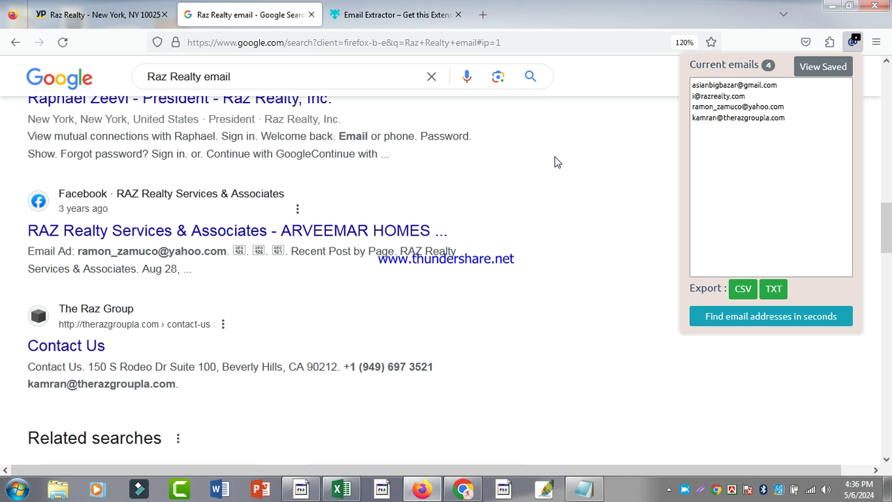
scroll(558, 162, "down", 1)
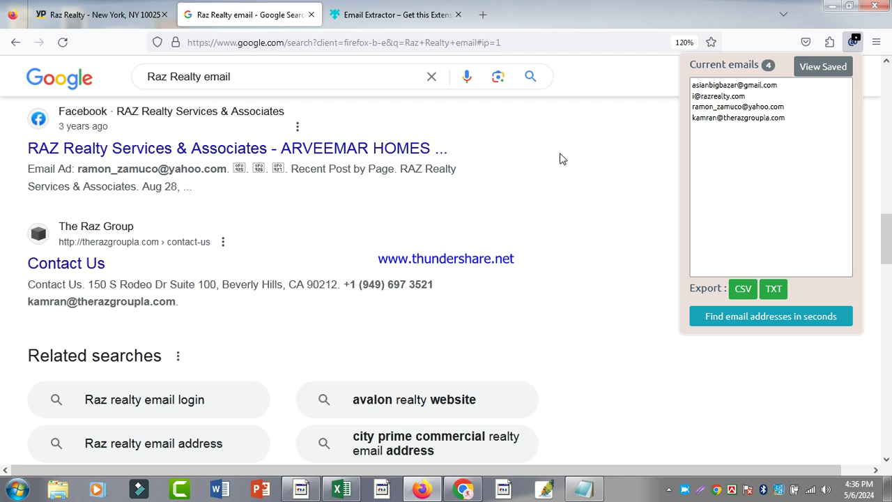
left_click_drag(795, 105, 703, 111)
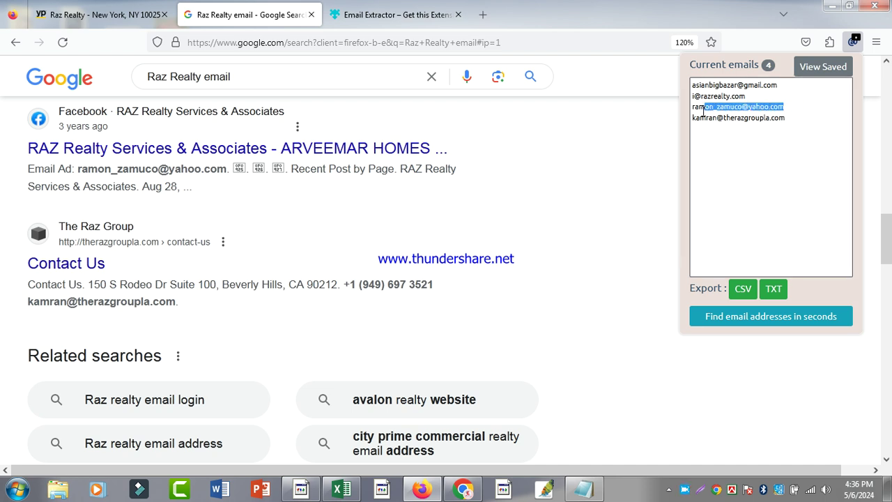
right_click(696, 108)
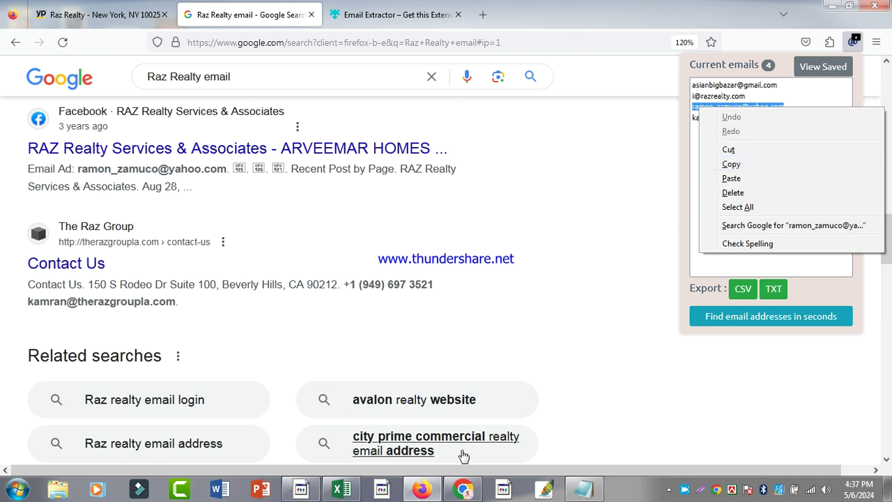
left_click(342, 490)
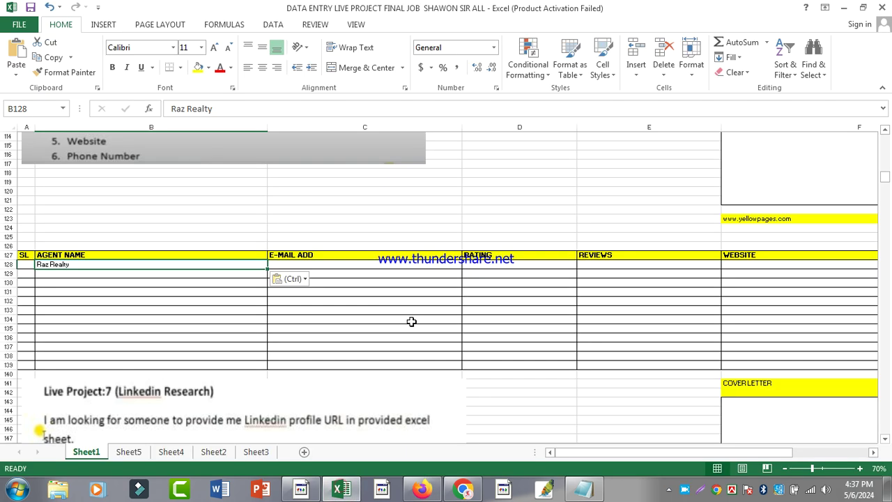
right_click(369, 266)
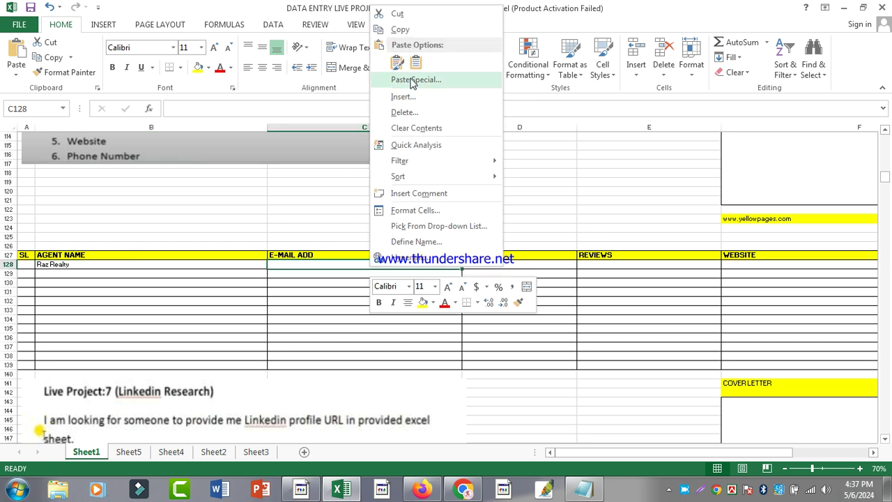
left_click(339, 264)
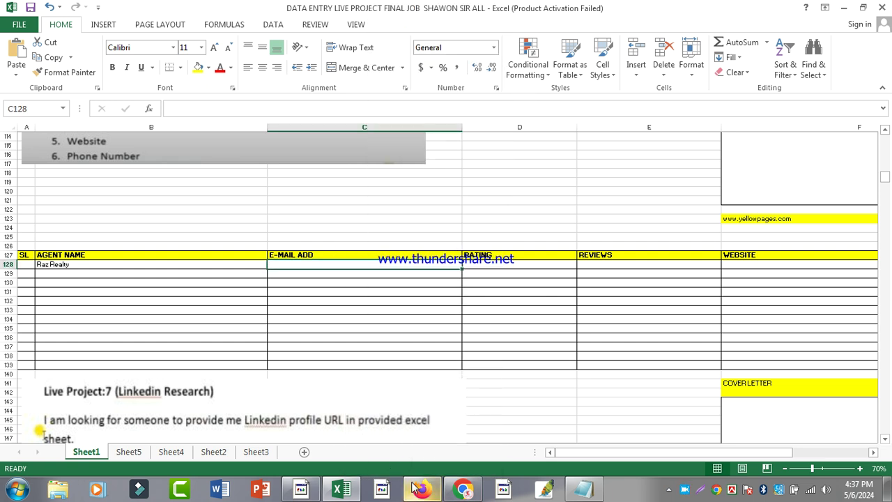
- Copy the Yahoo email address from the Email Extractor list in Firefox and paste it into Excel's E-MAIL ADD column for Raz Realty
mouse_move(419, 488)
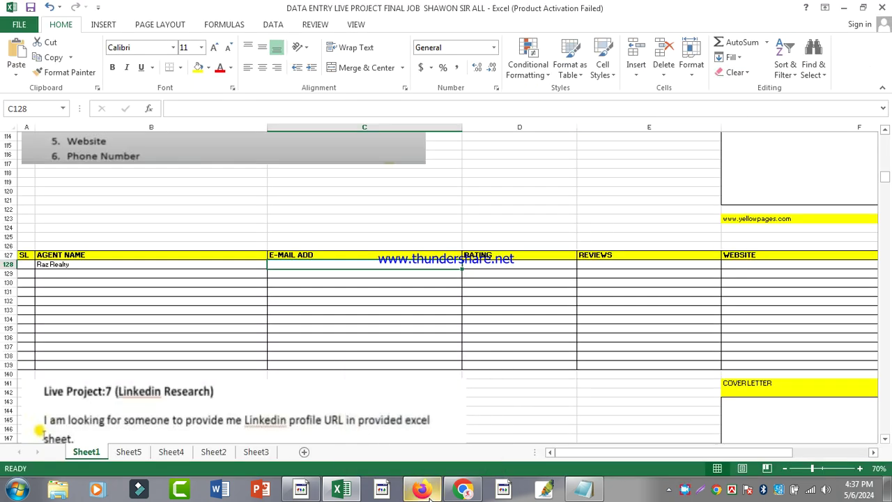
left_click(432, 437)
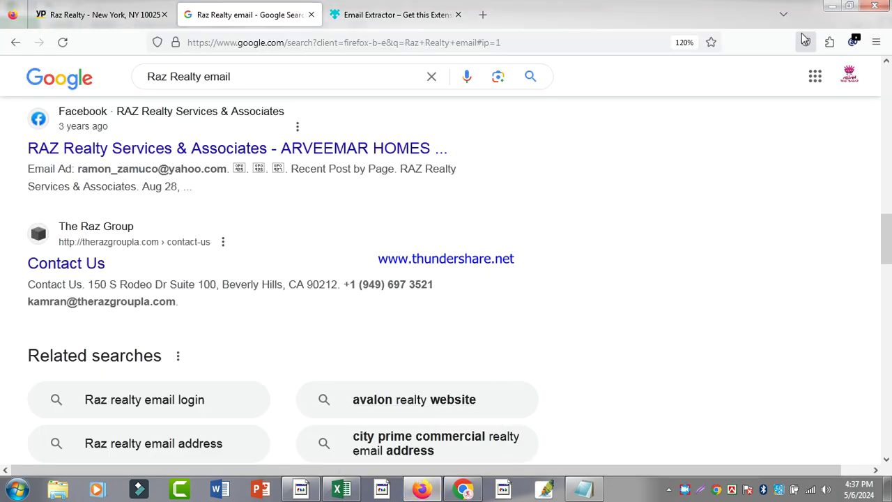
left_click(854, 42)
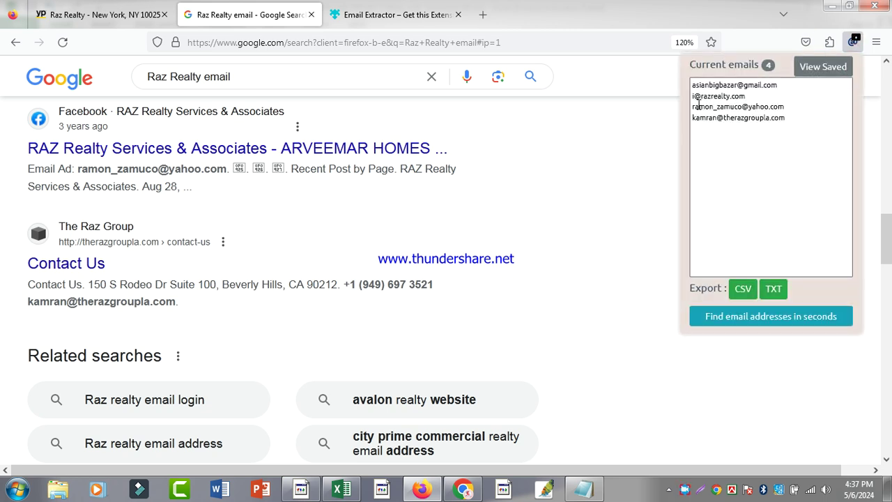
left_click_drag(692, 106, 795, 106)
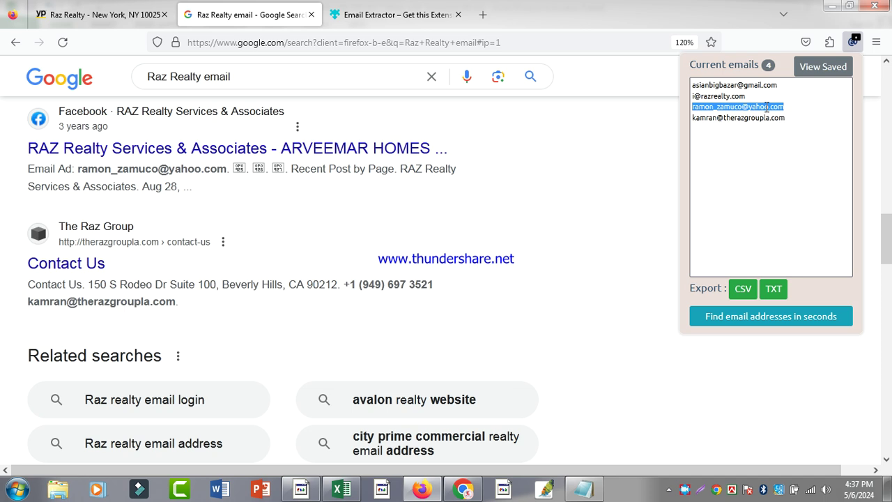
right_click(767, 110)
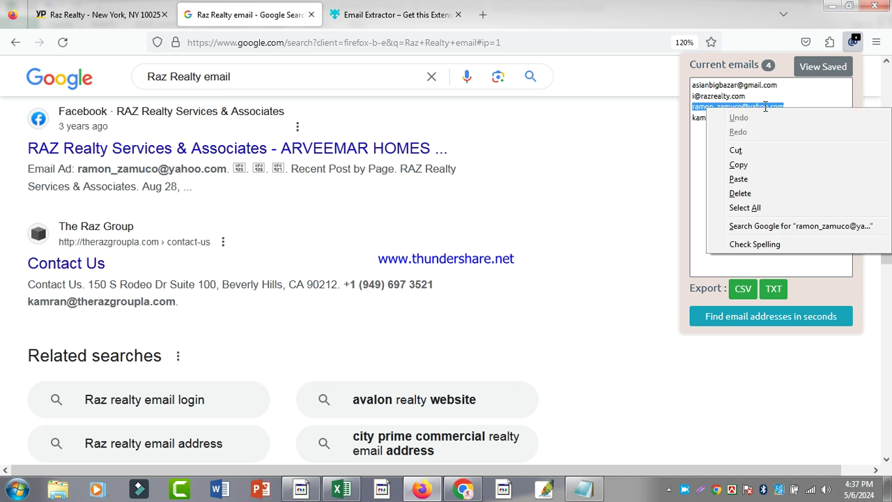
left_click(749, 166)
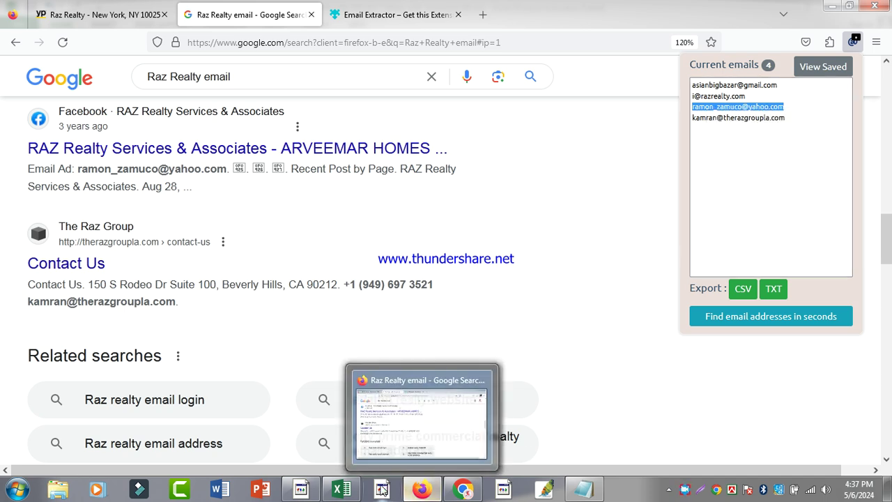
left_click(341, 488)
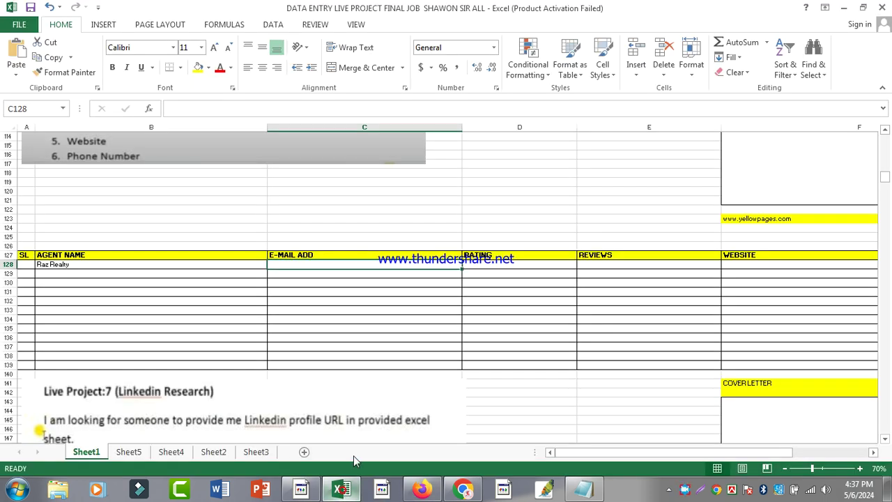
right_click(404, 264)
left_click(436, 65)
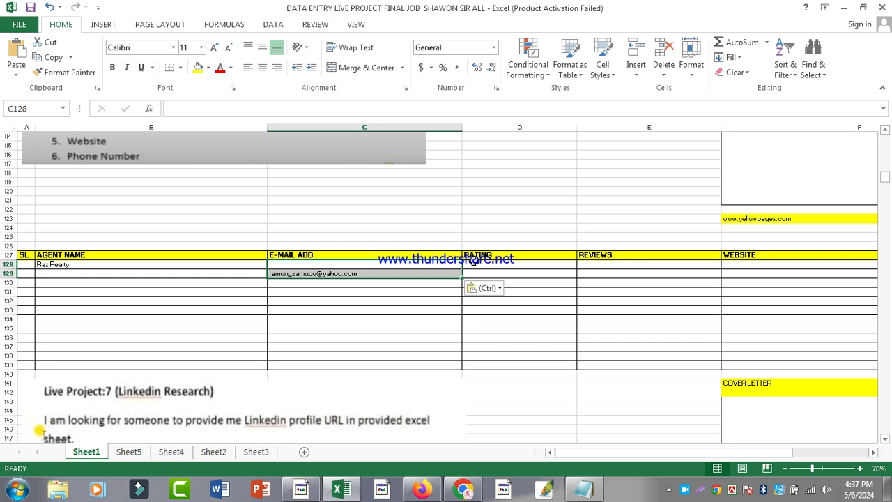
- Try to move the pasted email address from C129 up to the Raz Realty row, and clear it from C129
key("Down")
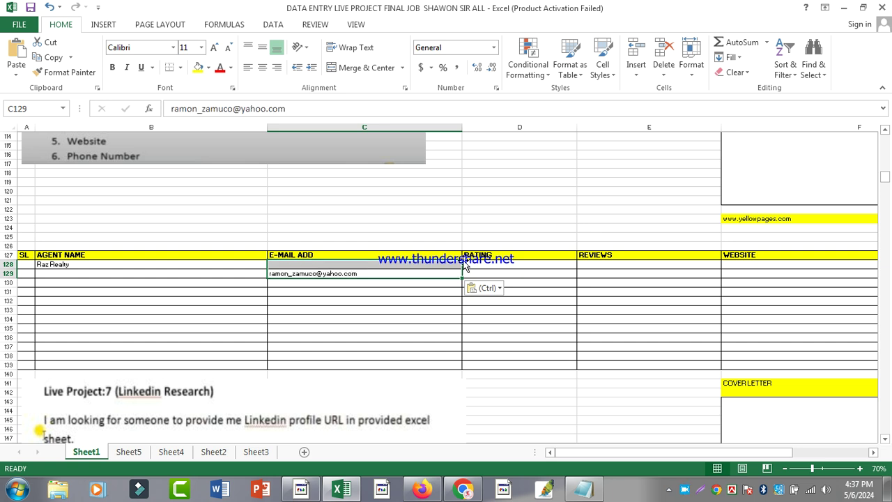
key("Down")
key("BackSpace")
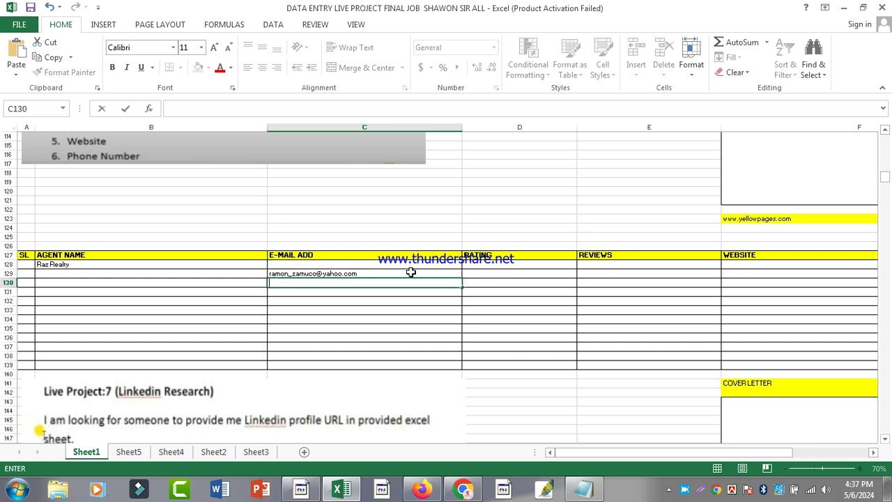
left_click(412, 272)
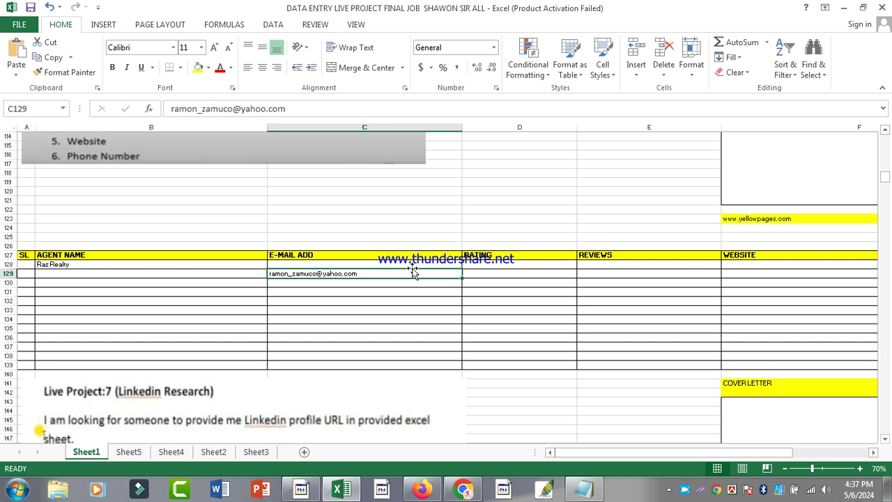
mouse_move(410, 274)
left_mouse_down()
mouse_move(409, 255)
mouse_move(408, 267)
left_mouse_up()
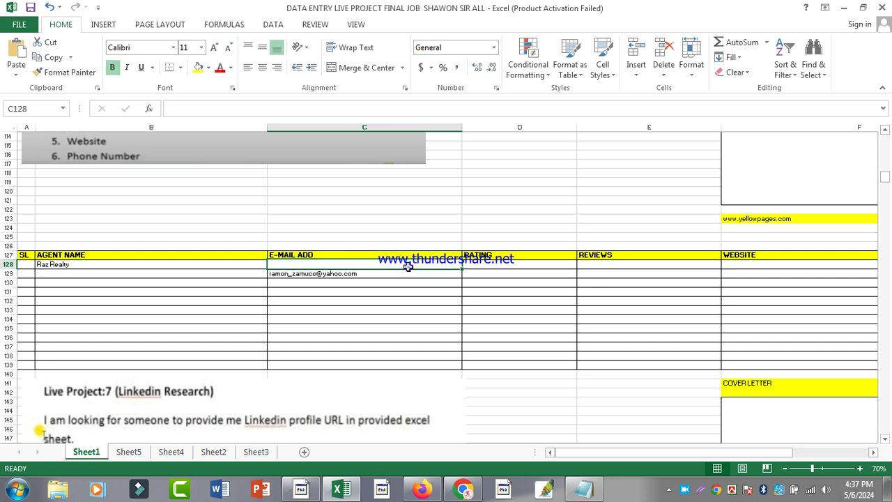
left_click(409, 273)
double_click(408, 274)
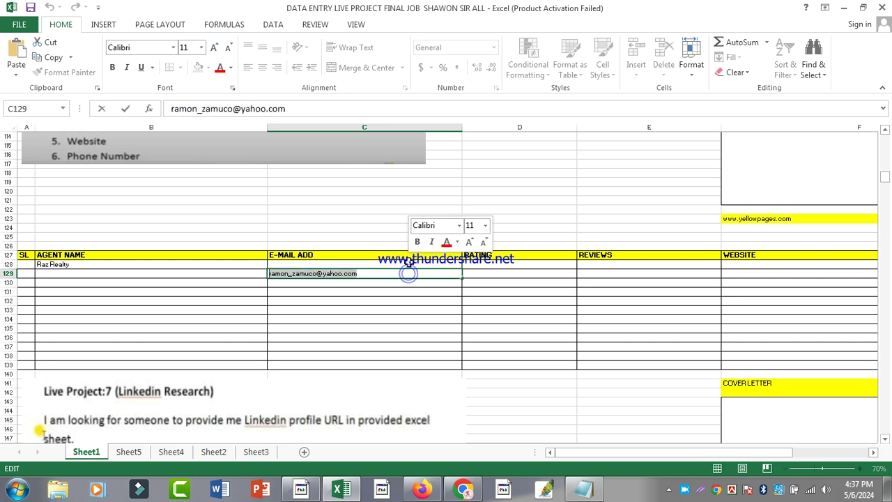
left_click(403, 268)
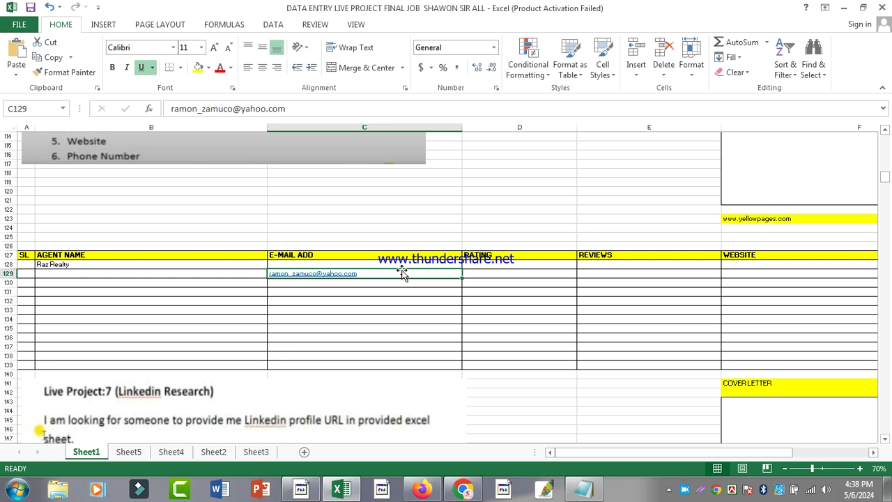
key("BackSpace")
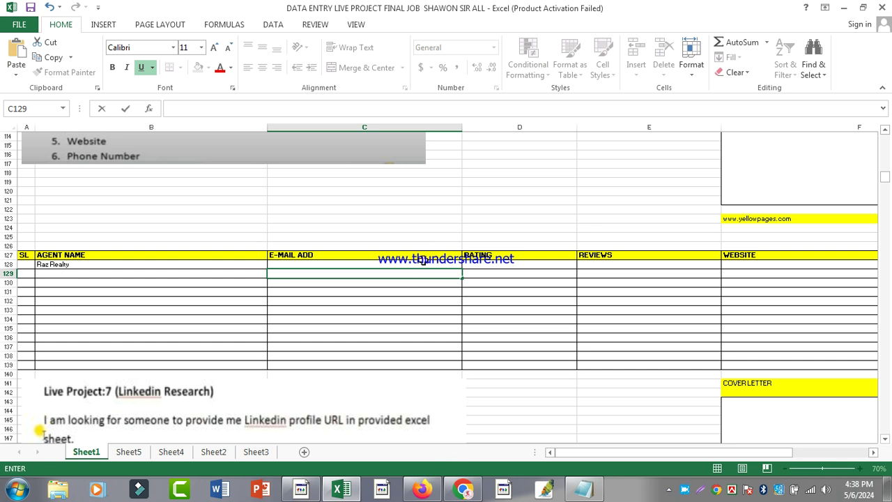
- Paste the copied email address again at cell C128 in the E-MAIL ADD column
right_click(427, 267)
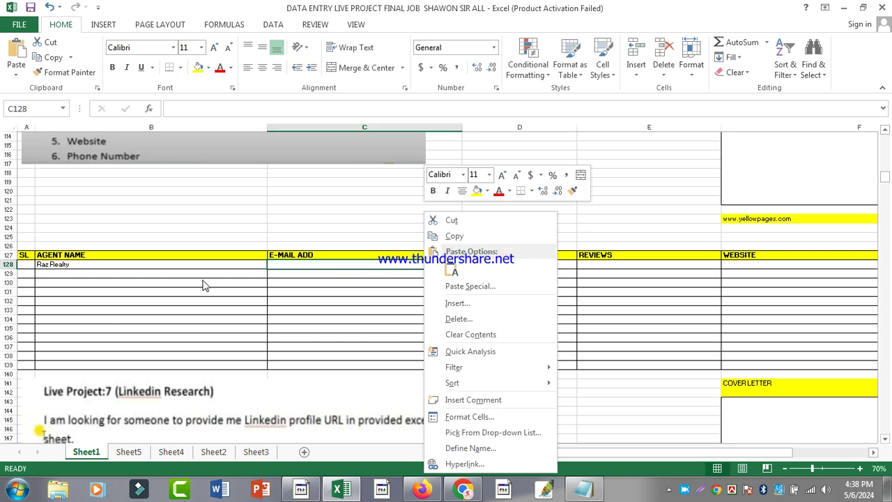
left_click(329, 263)
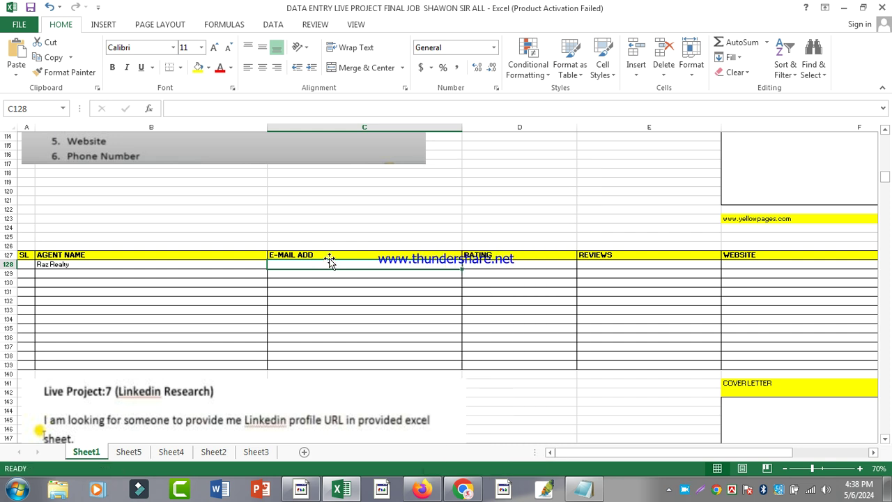
key("ctrl+v")
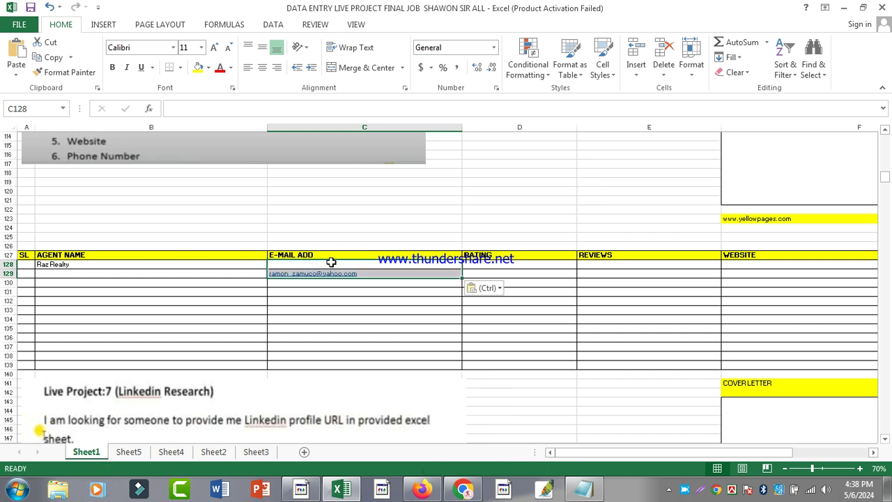
left_click(333, 262)
left_click(334, 271)
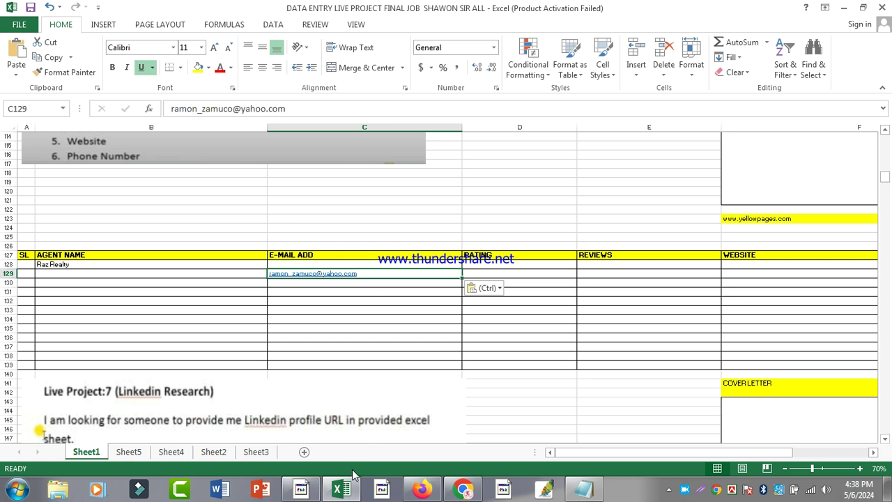
- Switch to Firefox and close the Email Extractor page and the Raz Realty email search, leaving the Yellow Pages listing open
mouse_move(343, 488)
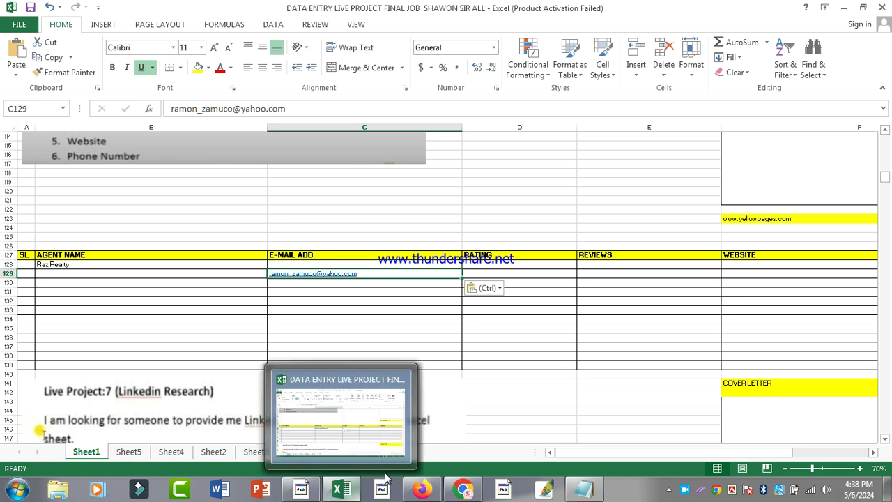
left_click(425, 484)
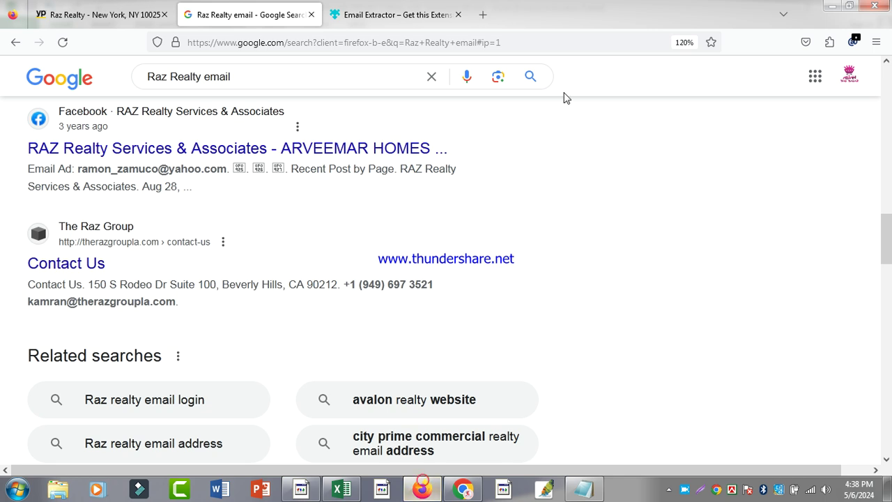
left_click(459, 14)
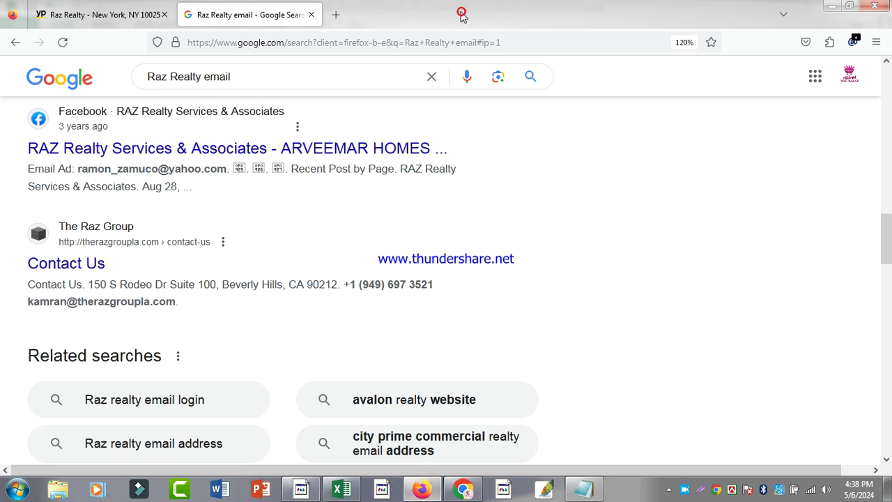
left_click(312, 14)
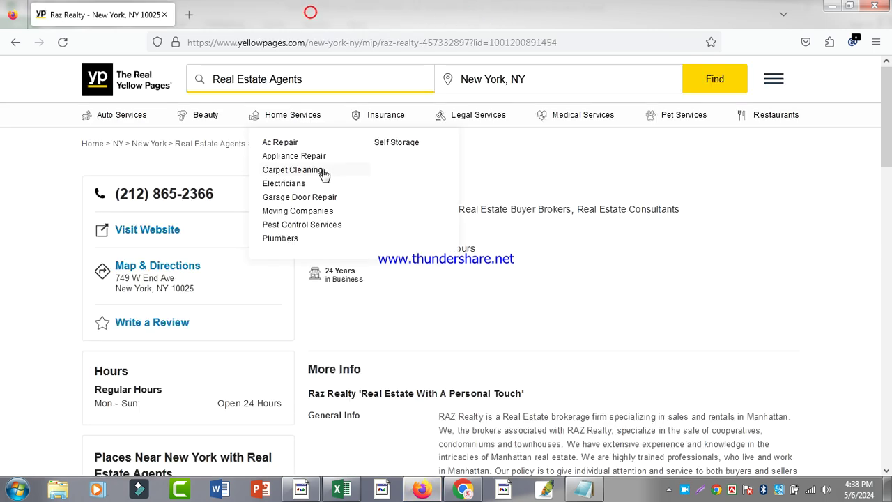
left_click(343, 491)
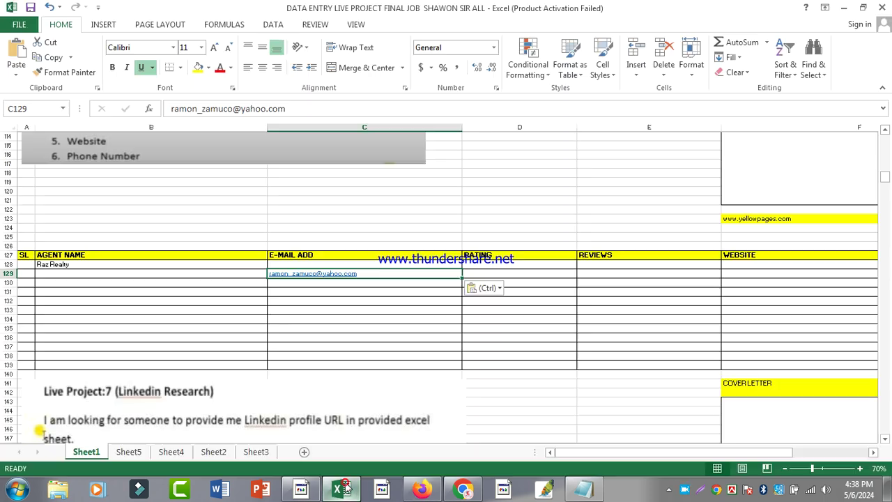
left_click(341, 490)
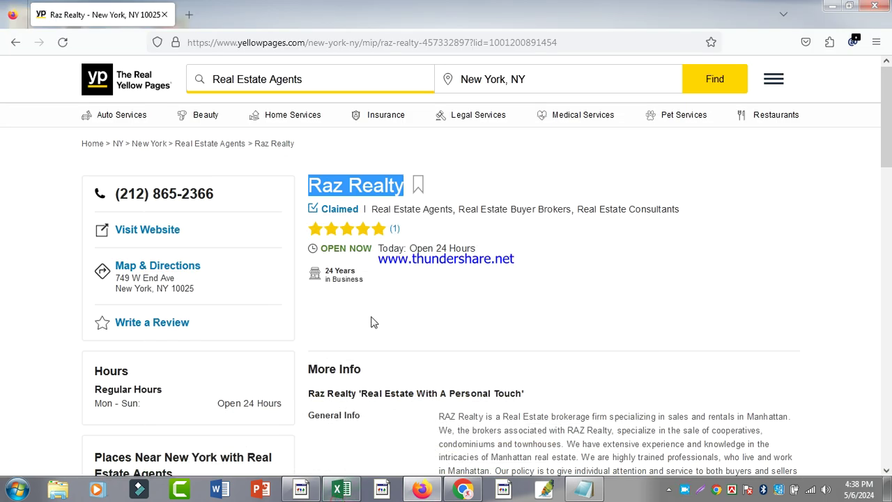
scroll(374, 306, "down", 1)
scroll(375, 286, "up", 1)
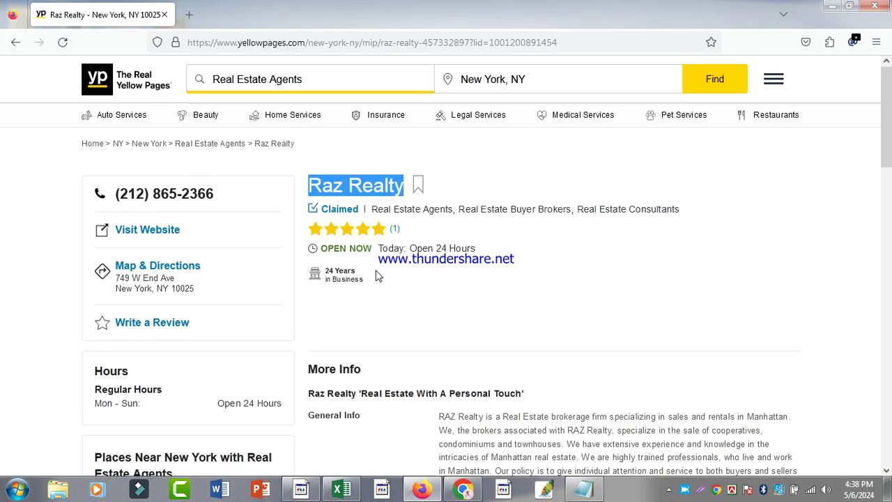
- Copy the review count "(1)" beside Raz Realty's star rating on the Yellow Pages listing
left_click(466, 247)
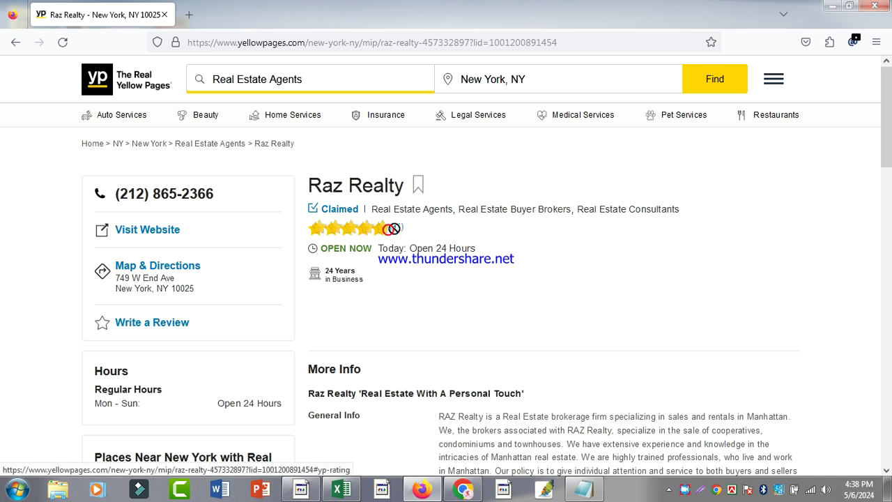
left_click(395, 229)
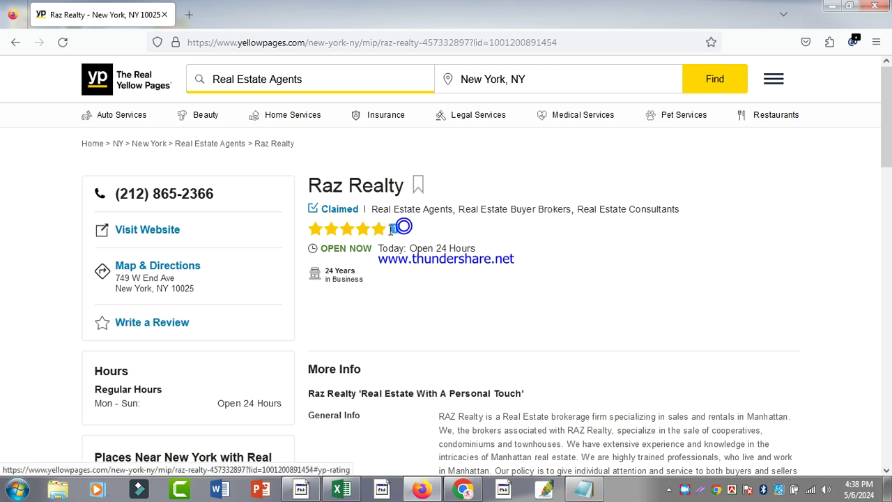
right_click(396, 229)
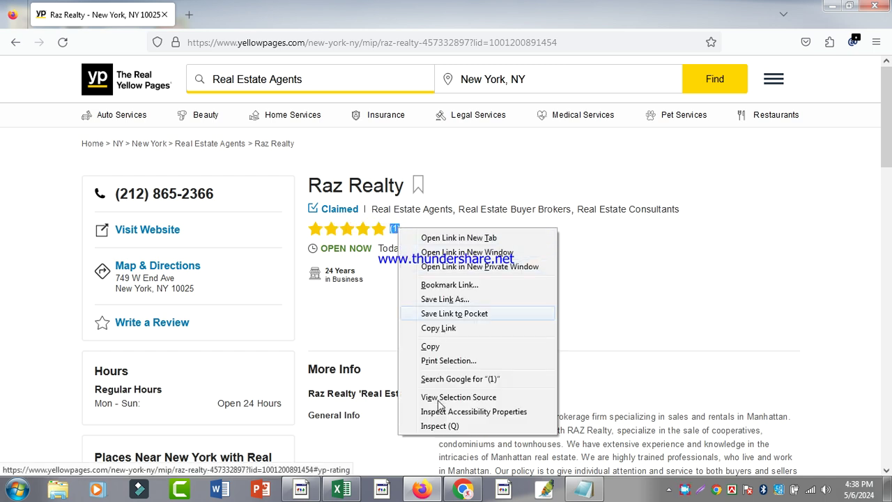
left_click(438, 346)
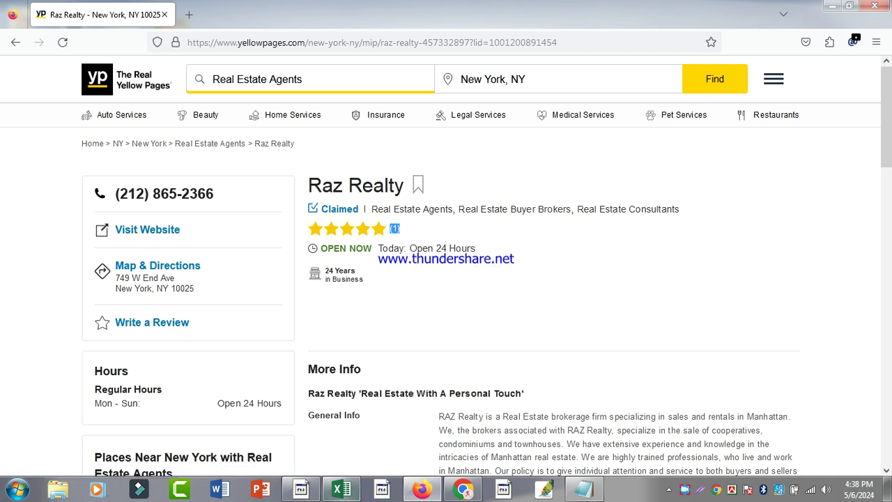
- Switch to Excel and paste the copied review count into the RATING cell D128 for Raz Realty
left_click(339, 490)
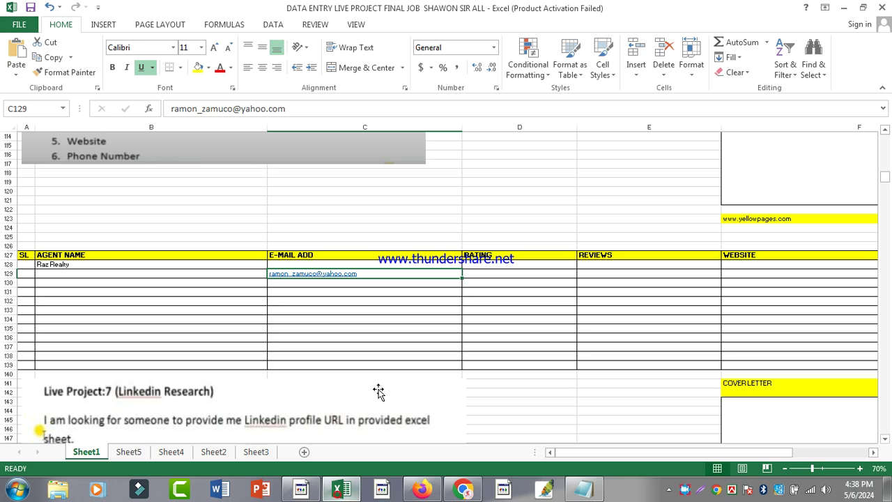
right_click(465, 265)
left_click(511, 65)
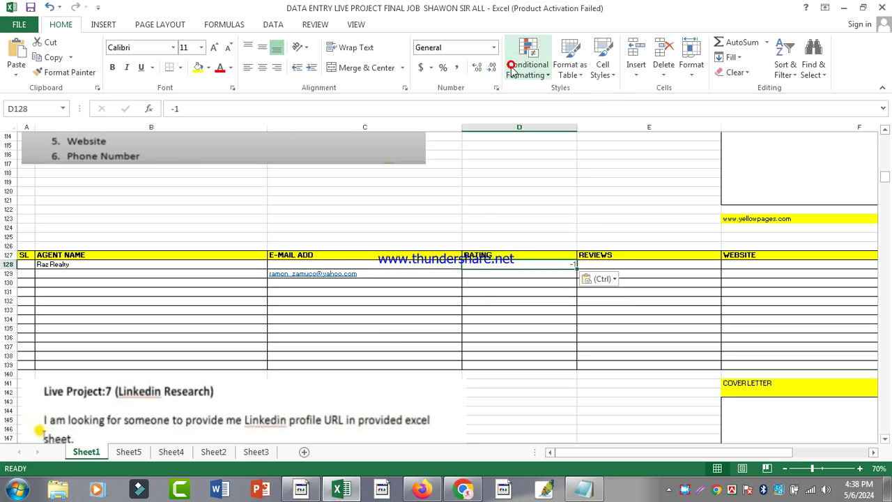
- Recheck the listing's star rating in Firefox, clear the pasted value from cell D128 in Excel, and enter a rating of 5
left_click(352, 492)
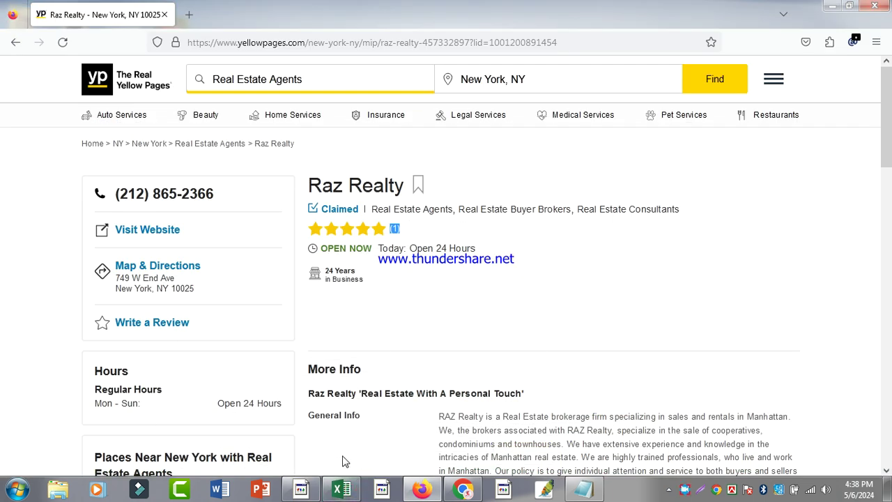
mouse_move(350, 492)
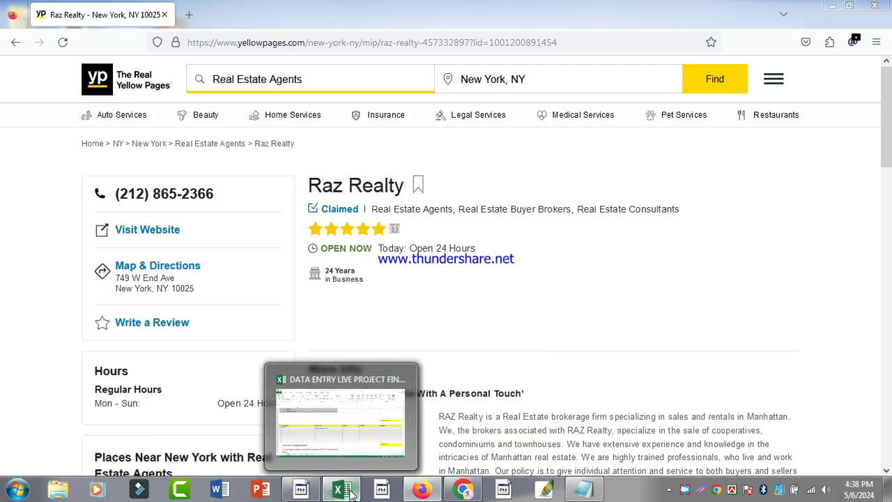
left_click(351, 492)
left_click(535, 265)
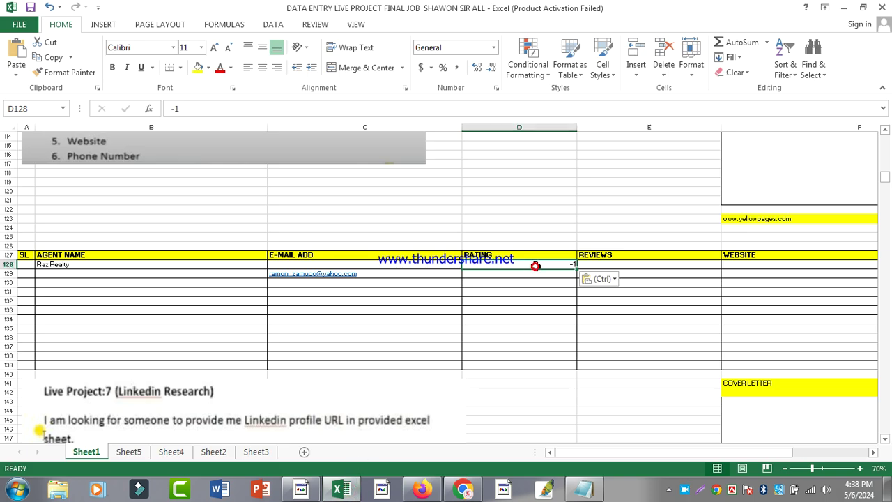
key("BackSpace")
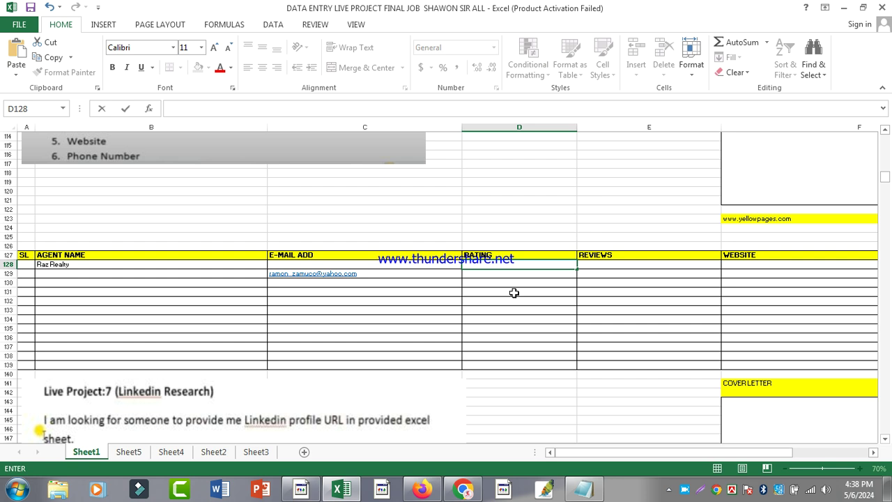
- Check the listing in Firefox again, and paste the copied review count into Excel's REVIEWS cell E128 for Raz Realty
left_click(338, 490)
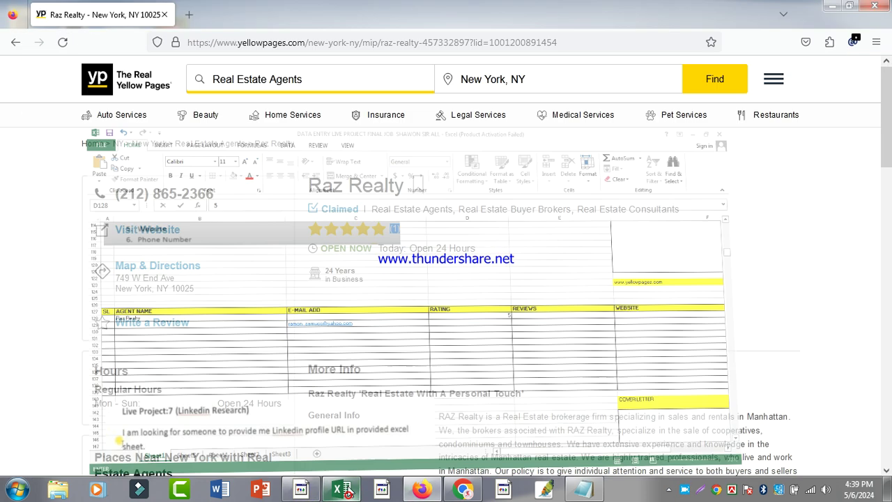
scroll(387, 342, "down", 2)
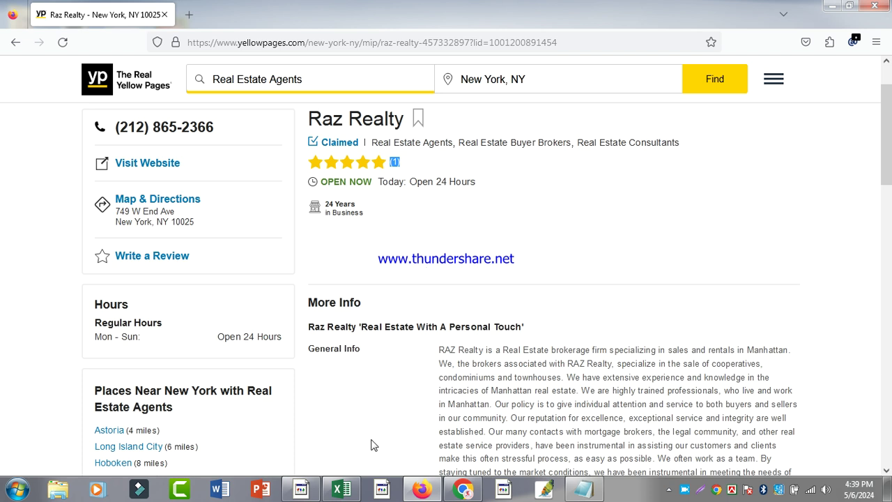
left_click(341, 491)
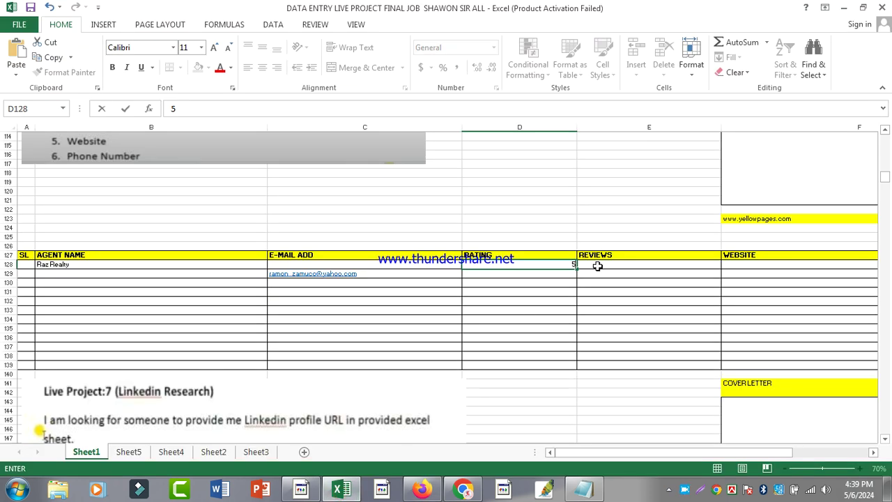
right_click(598, 265)
left_click(644, 63)
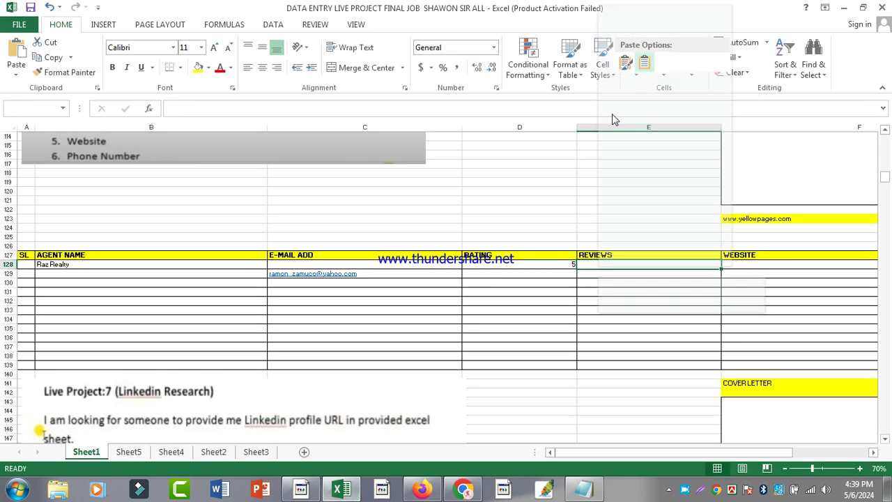
left_click(635, 63)
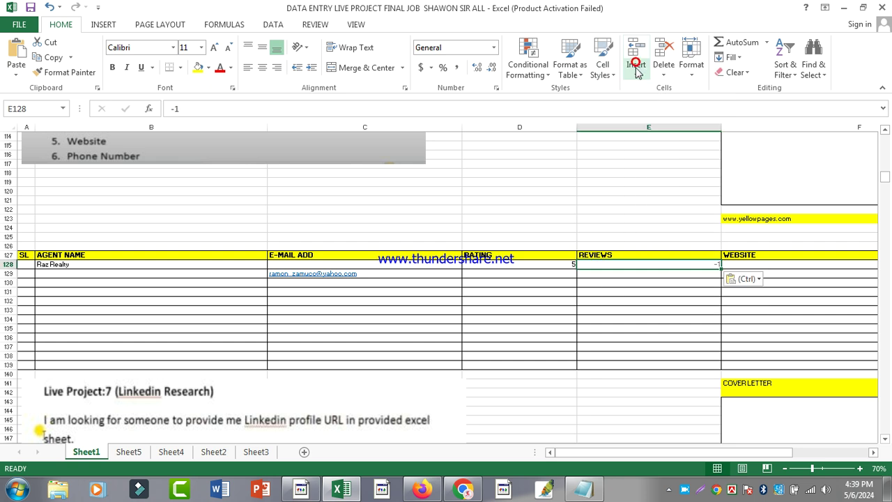
- Switch to Firefox and open Raz Realty's website from the Yellow Pages listing
left_click(342, 490)
scroll(421, 301, "down", 1)
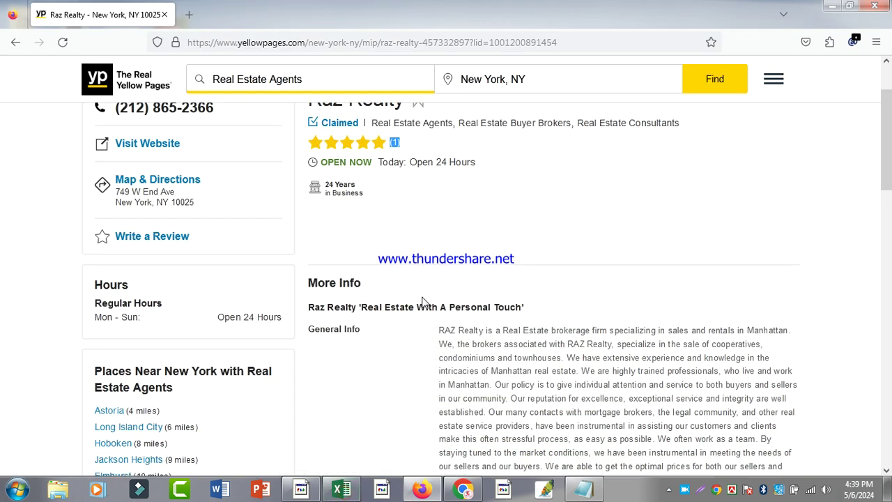
scroll(422, 301, "down", 1)
left_click(348, 490)
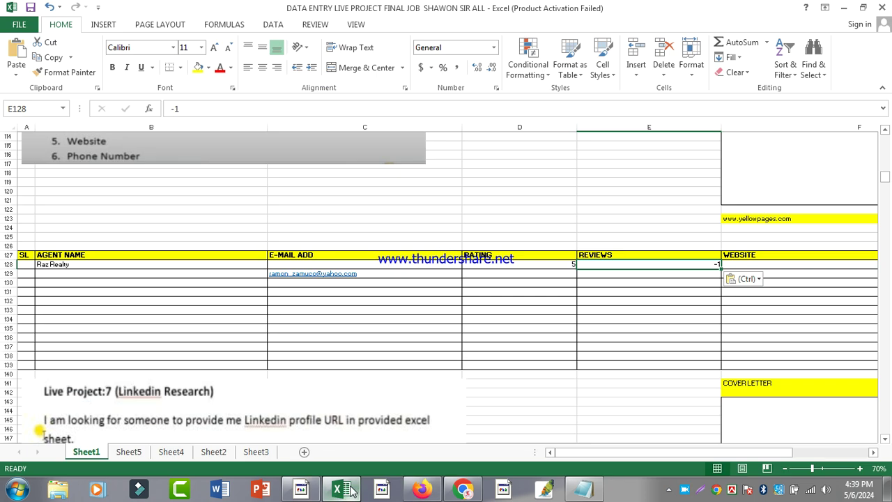
left_click(337, 488)
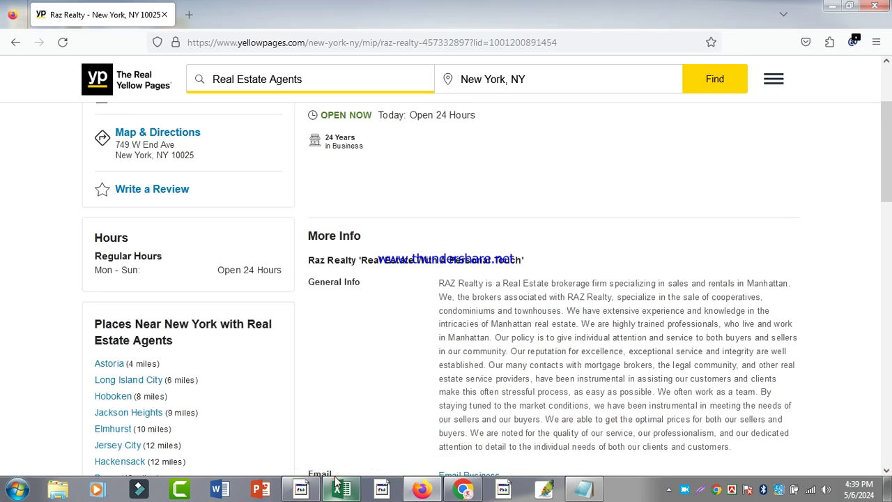
scroll(365, 318, "up", 2)
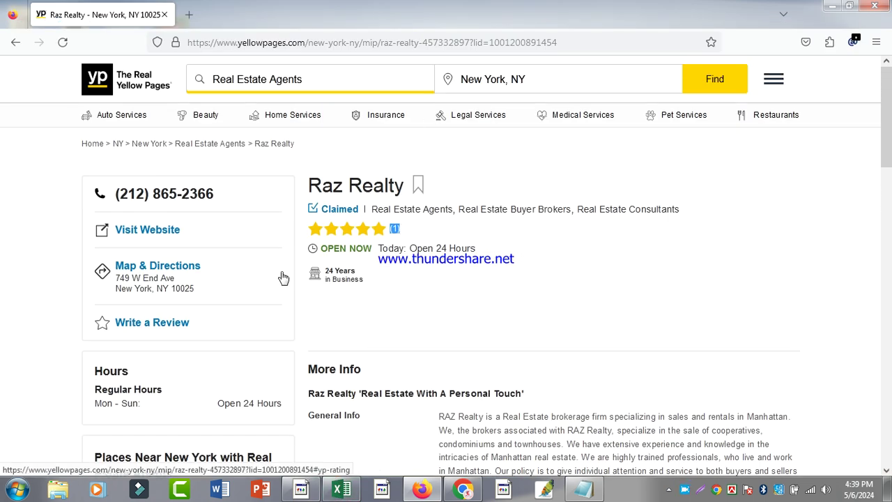
left_click(278, 228)
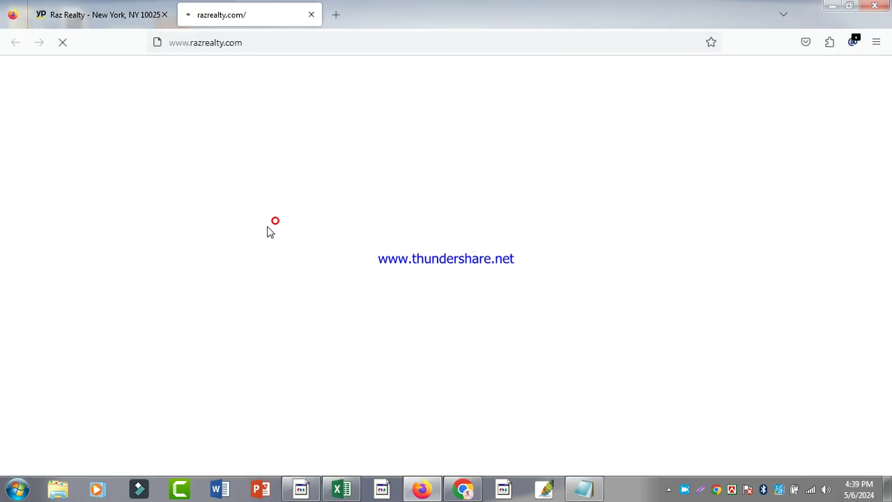
left_click(452, 41)
left_click(454, 41)
triple_click(454, 40)
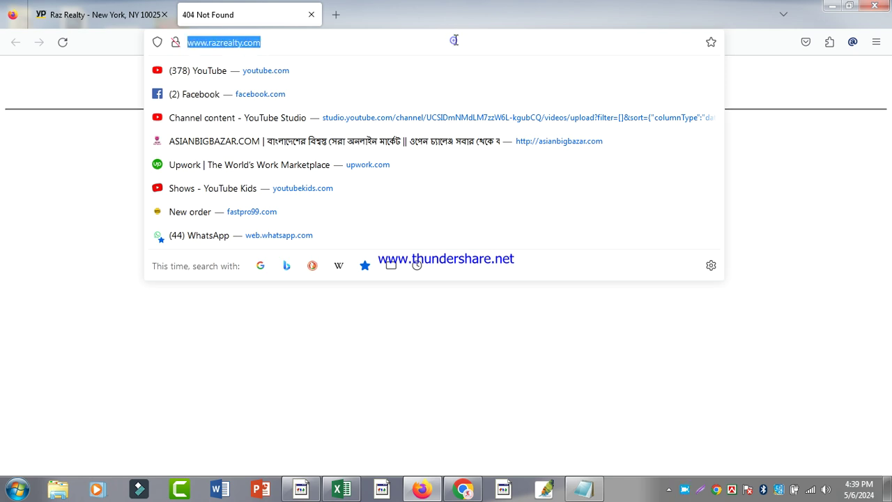
right_click(225, 43)
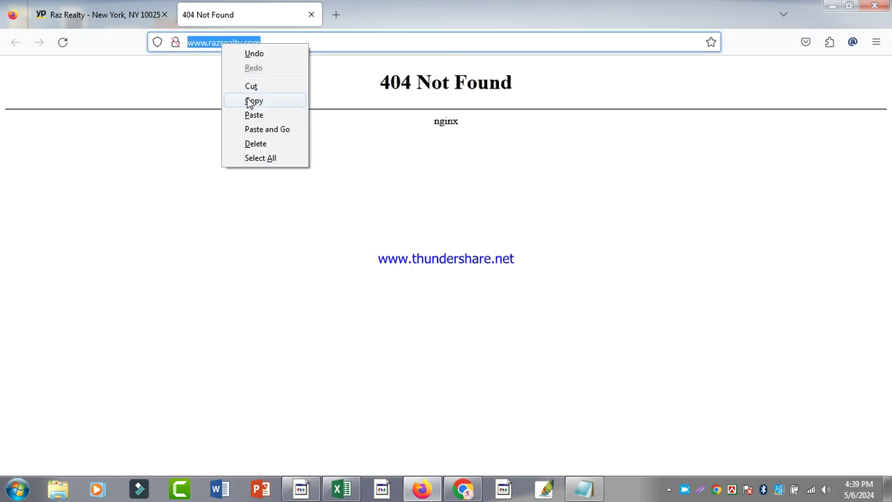
left_click(247, 99)
left_click(341, 488)
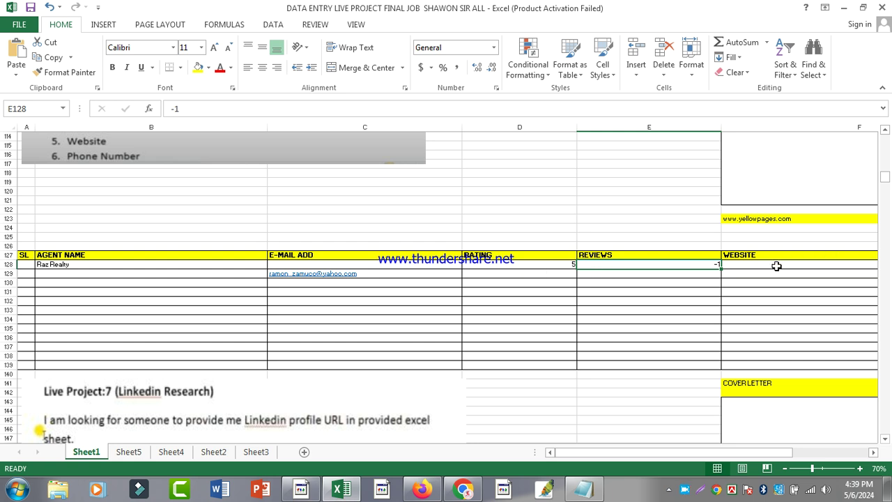
right_click(776, 266)
left_click(667, 62)
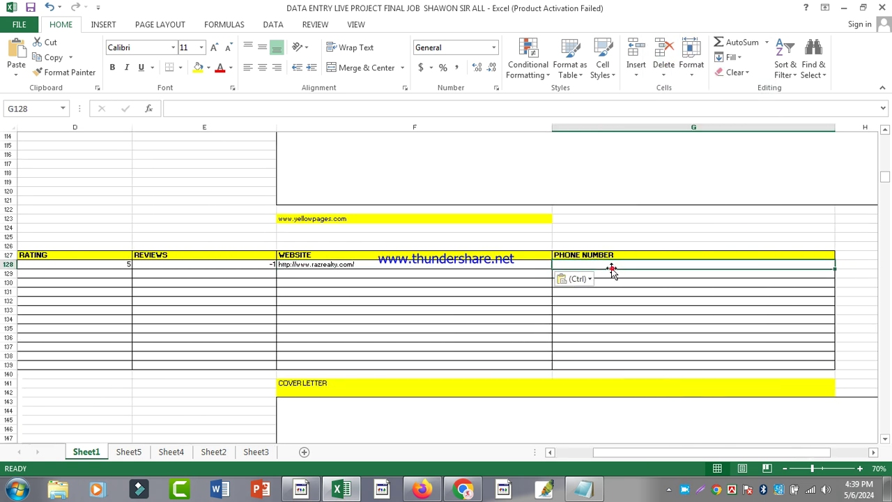
- Close the Raz Realty website in Firefox and copy the phone number from the Details section of the Yellow Pages listing
left_click(349, 488)
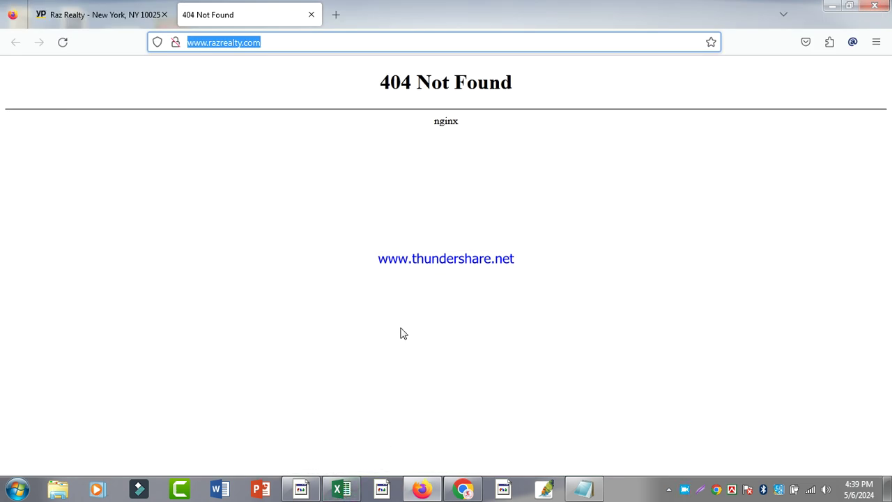
left_click(311, 14)
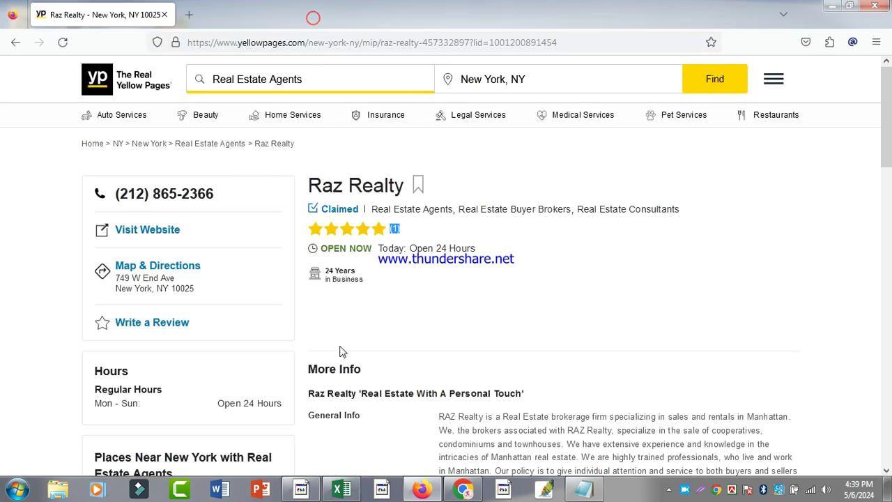
scroll(319, 276, "down", 1)
scroll(315, 270, "down", 15)
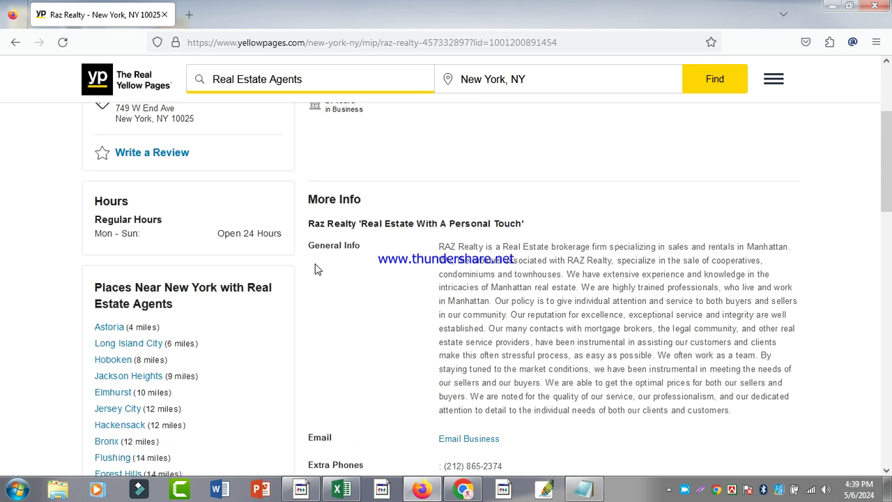
scroll(327, 273, "down", 1)
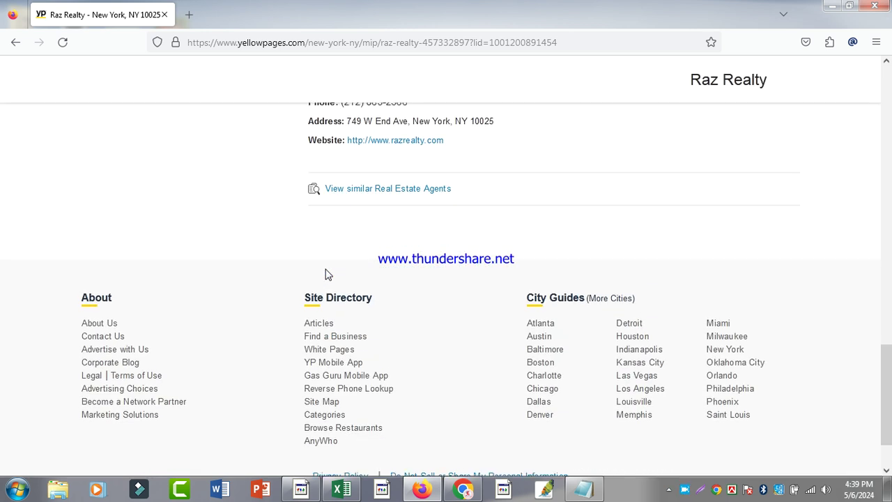
scroll(364, 251, "up", 1)
left_click_drag(340, 236, 417, 231)
right_click(399, 231)
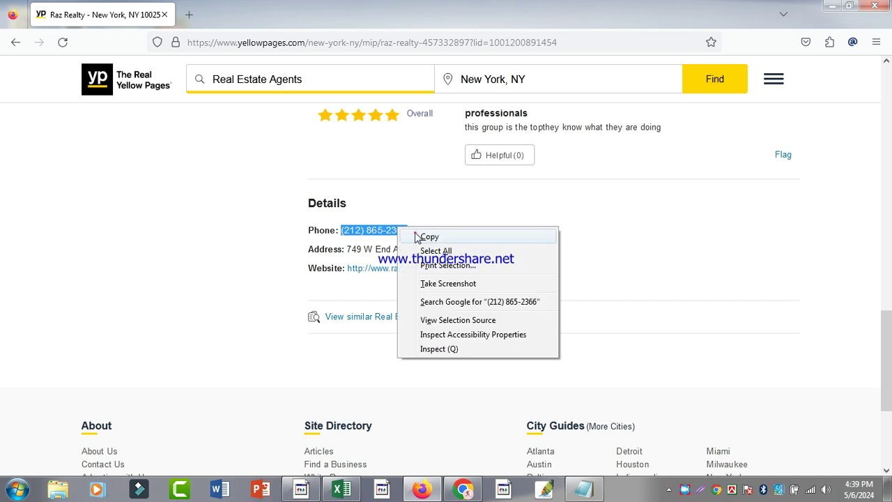
left_click(416, 237)
- Switch to Excel and paste the copied phone number into the PHONE NUMBER cell G128 for Raz Realty
left_click(341, 490)
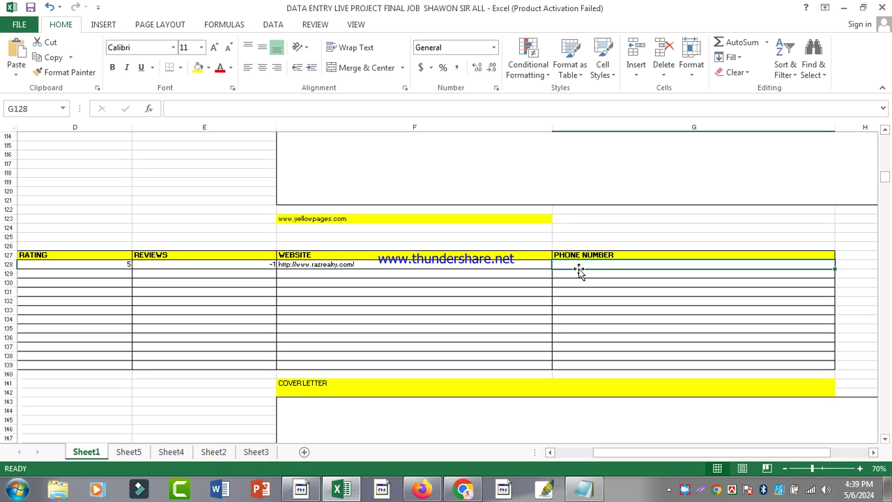
right_click(580, 260)
left_click(624, 59)
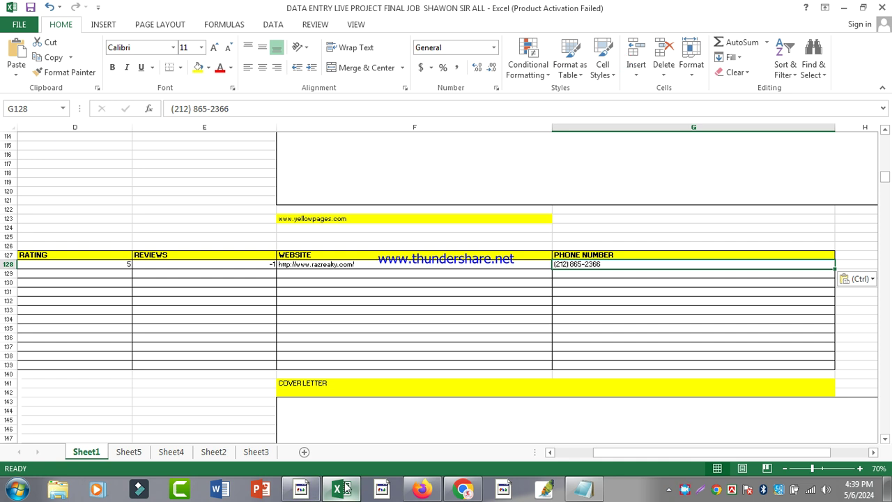
mouse_move(346, 476)
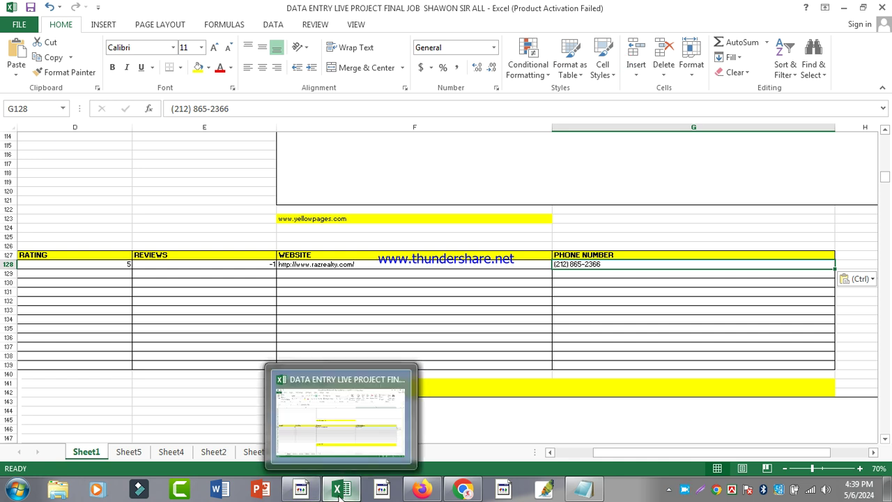
- Switch to Firefox, return to the Yellow Pages search results and open the Brooklyn Properties Inc listing
left_click(422, 490)
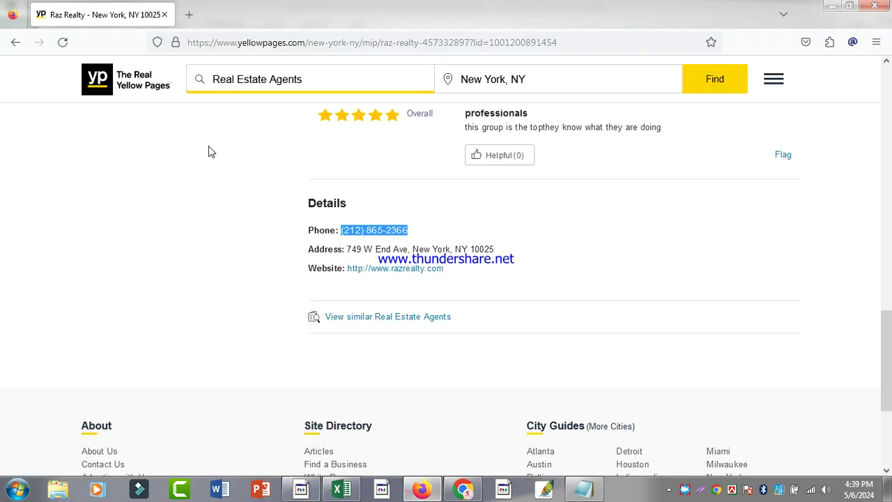
left_click(13, 43)
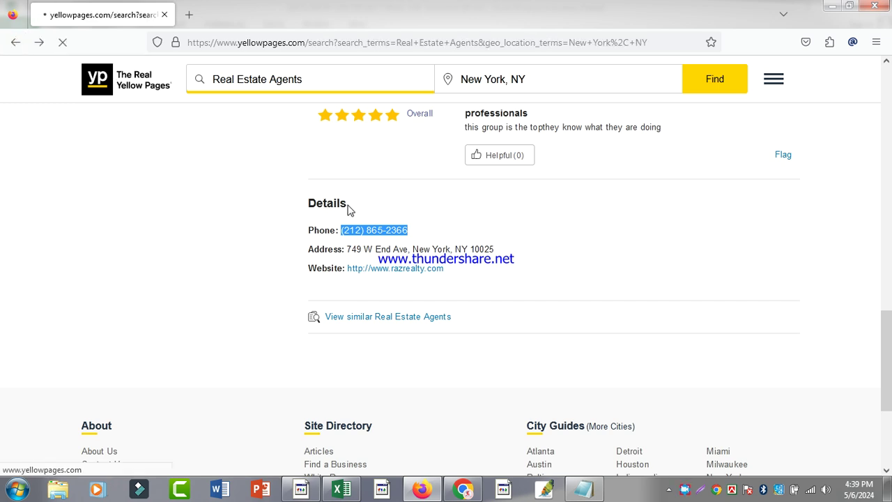
scroll(277, 230, "down", 2)
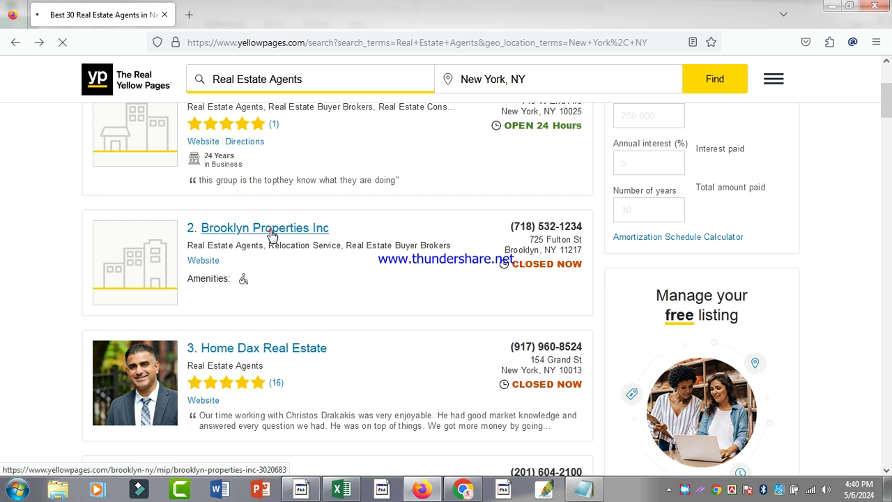
left_click(271, 231)
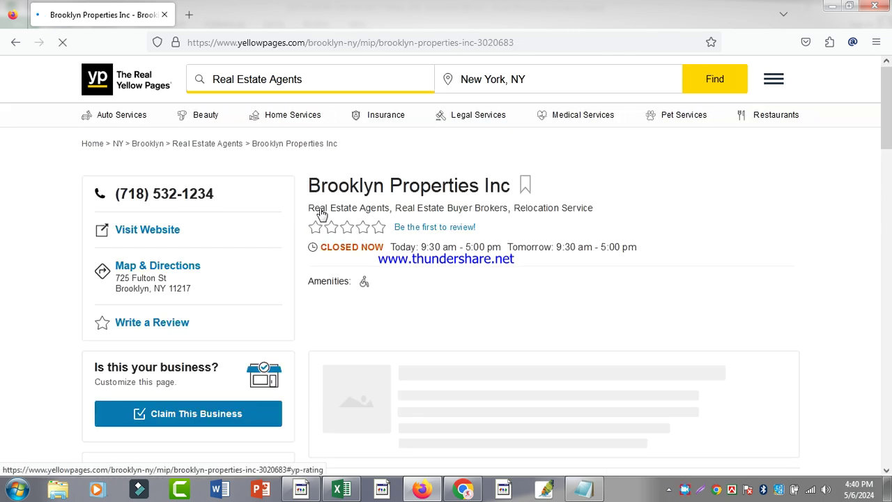
- Copy the business name Brooklyn Properties Inc from the heading of its Yellow Pages listing
left_click(299, 191)
left_click_drag(516, 188, 311, 193)
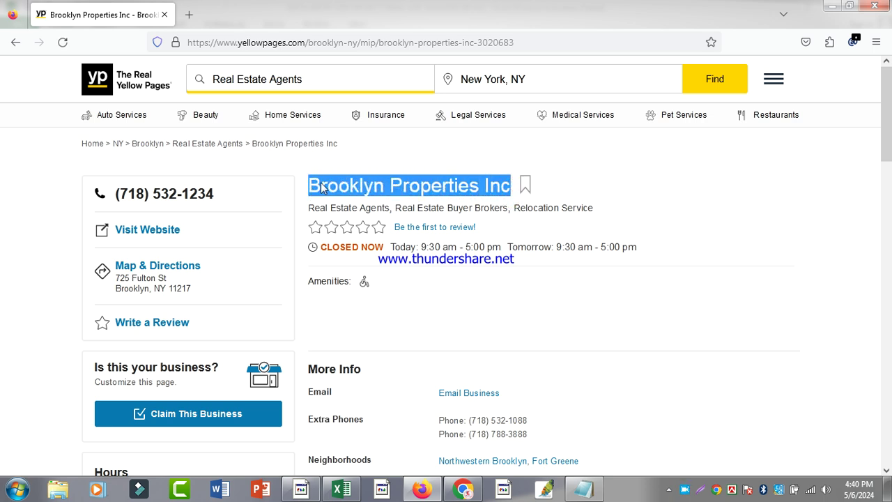
right_click(323, 189)
left_click(352, 193)
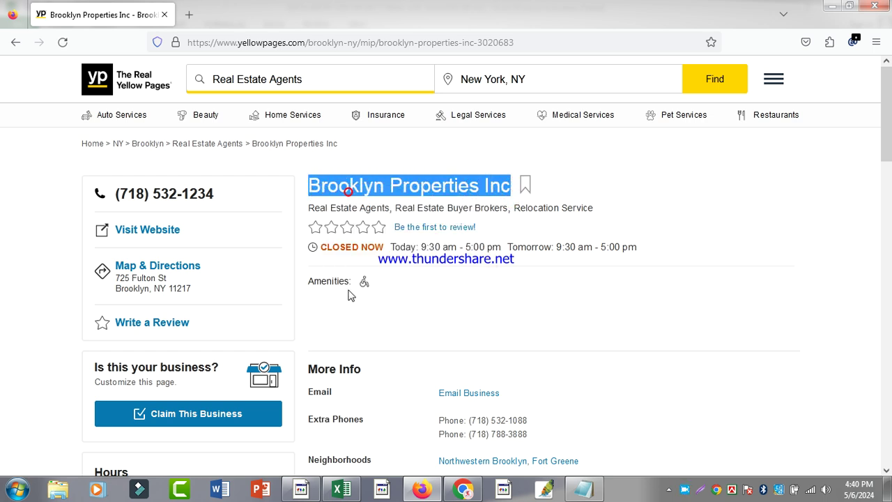
- Switch to Excel and paste the copied business name into AGENT NAME cell B129, below Raz Realty
left_click(332, 486)
key("Left")
key("Left")
key("Left")
key("Left")
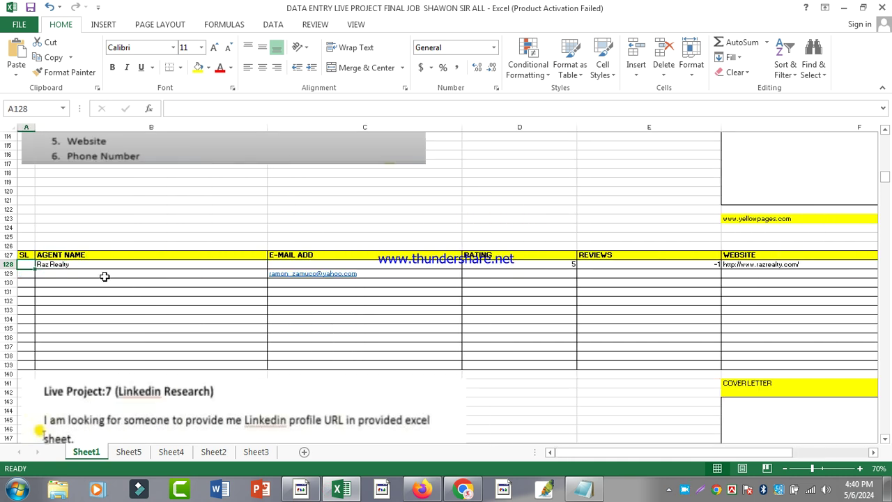
right_click(105, 277)
left_click(149, 72)
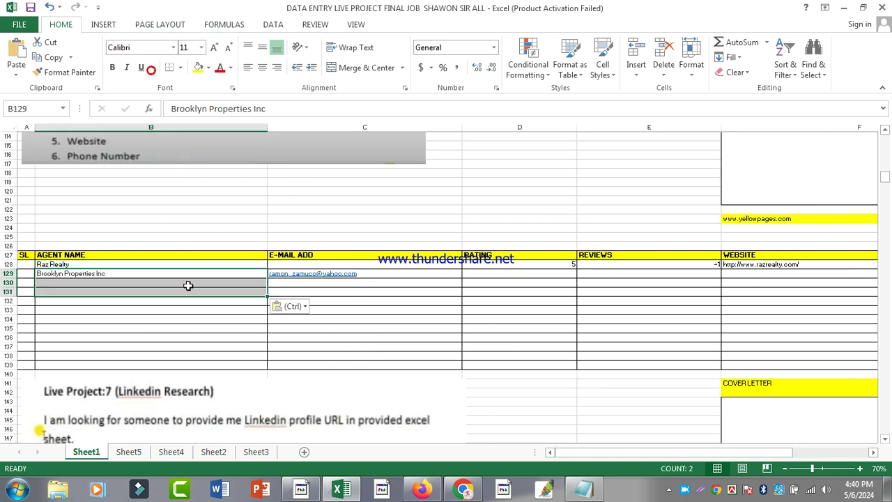
- Switch to Firefox and search Google in a new tab for "Brooklyn Properties Inc email"
left_click(340, 489)
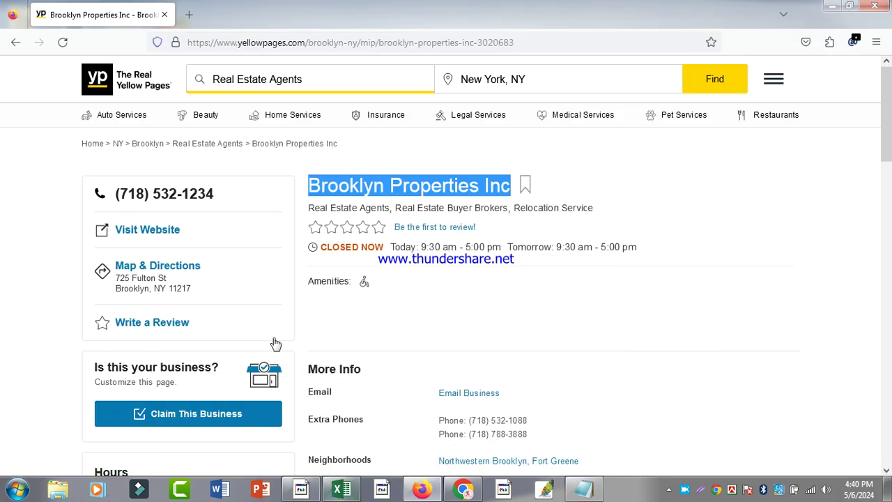
left_click(189, 15)
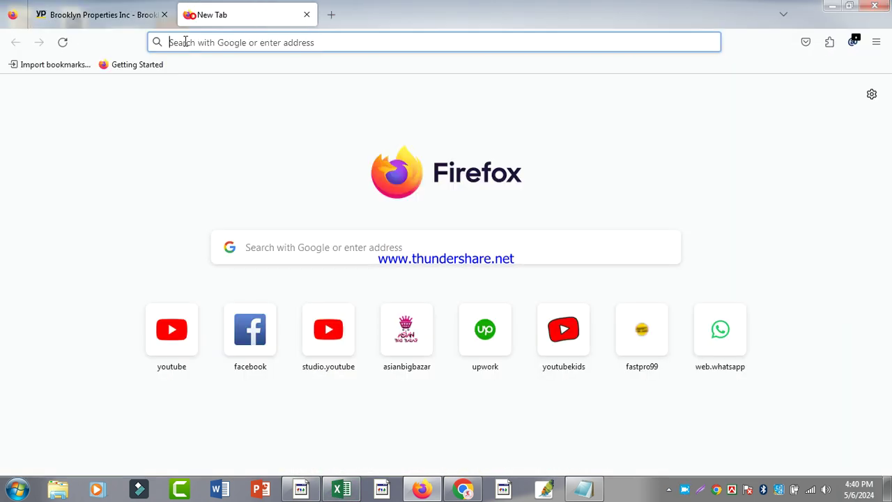
right_click(182, 43)
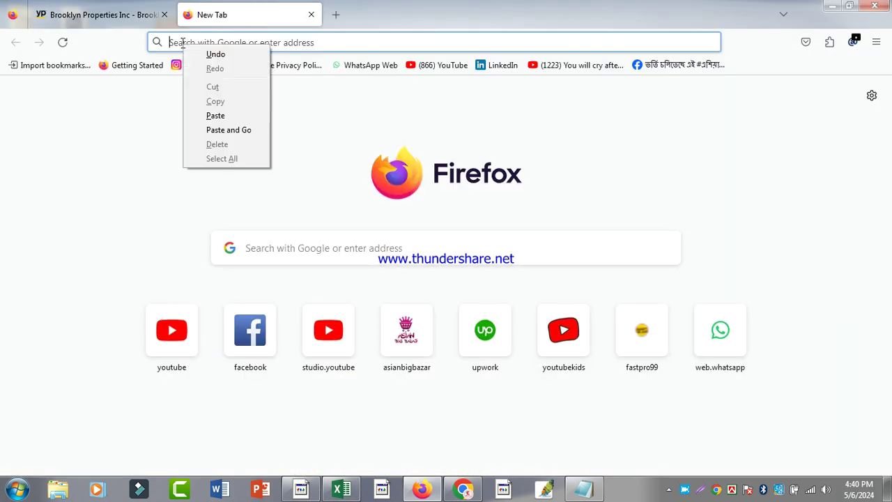
left_click(215, 115)
type("email")
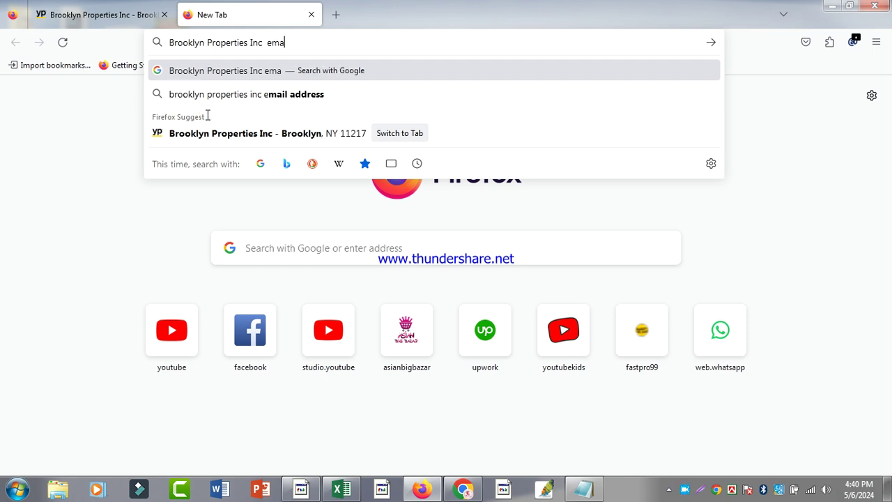
key("Return")
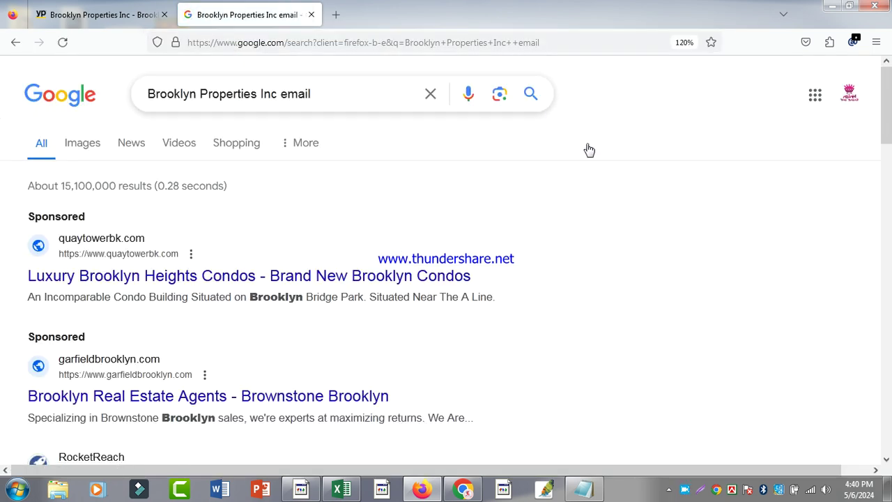
- Look through the search results and list the e-mail addresses on the page with the email extractor extension
scroll(621, 159, "down", 2)
scroll(621, 161, "down", 20)
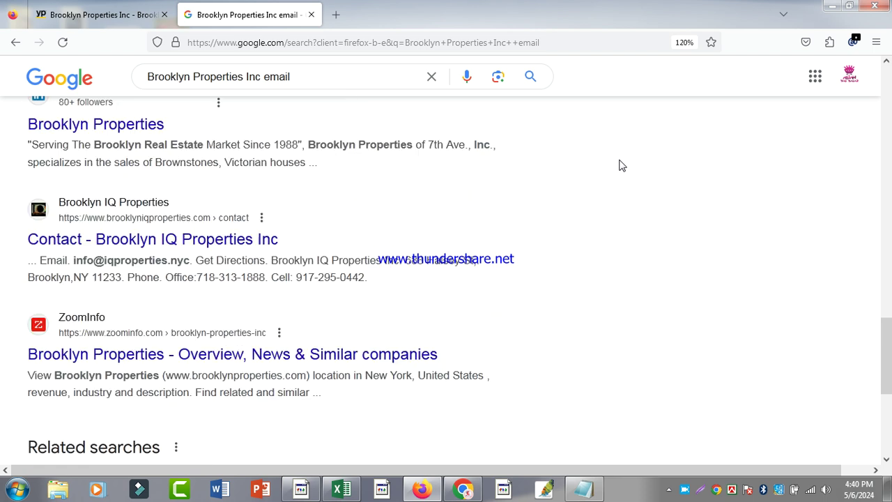
left_click(853, 42)
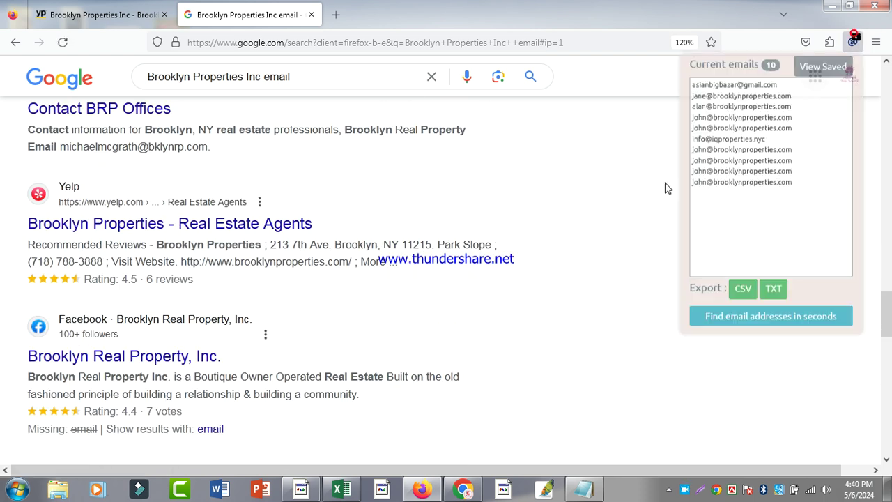
scroll(613, 207, "up", 1)
scroll(613, 207, "down", 5)
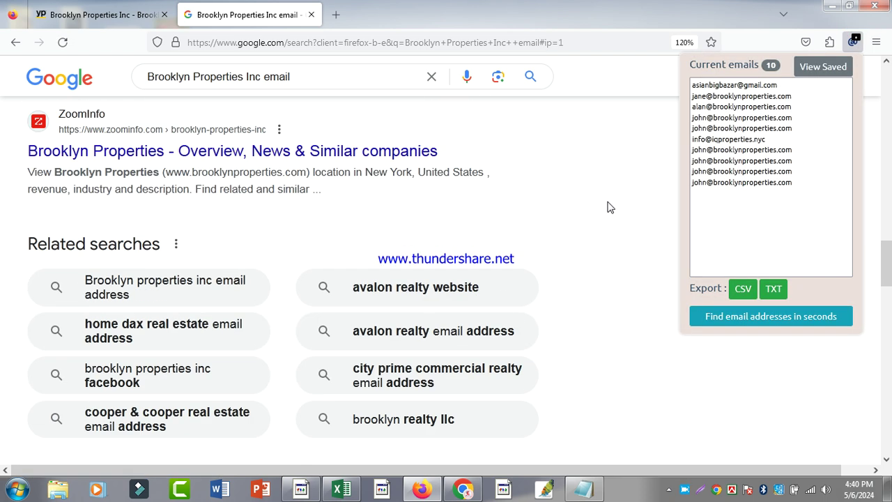
scroll(607, 209, "up", 10)
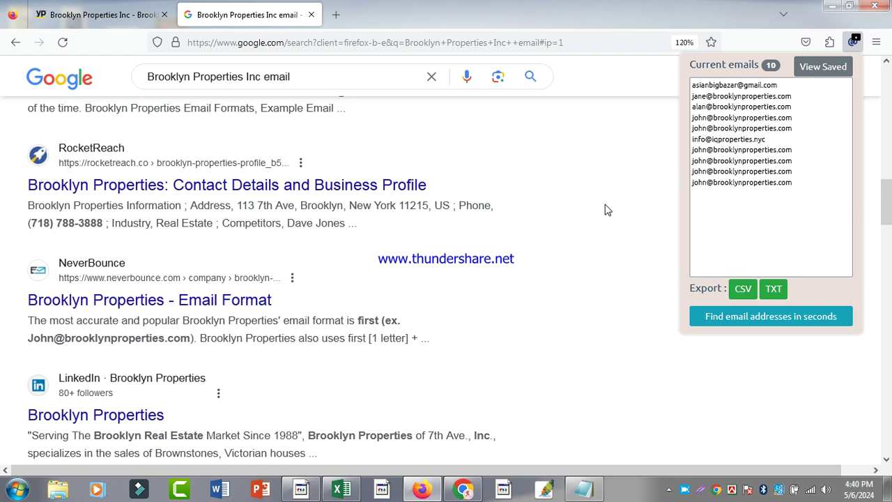
scroll(607, 209, "up", 1)
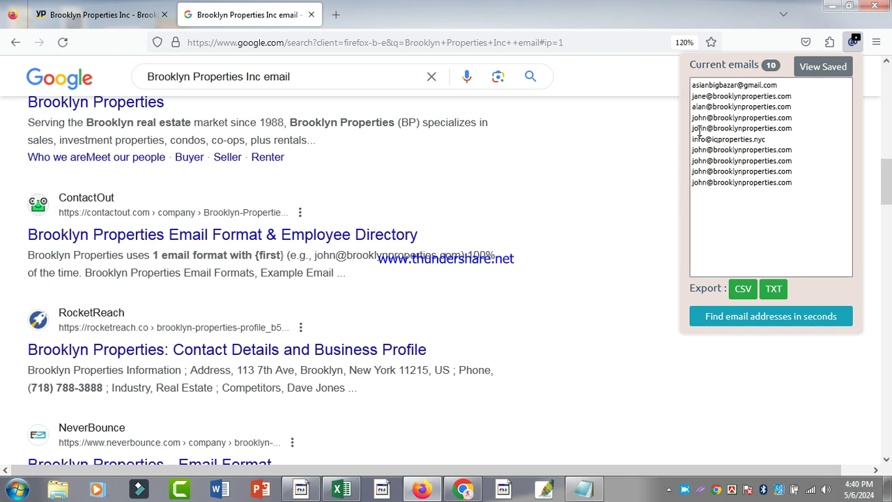
- Copy the second e-mail address in the extractor's list, the first one on the Brooklyn Properties domain
double_click(705, 104)
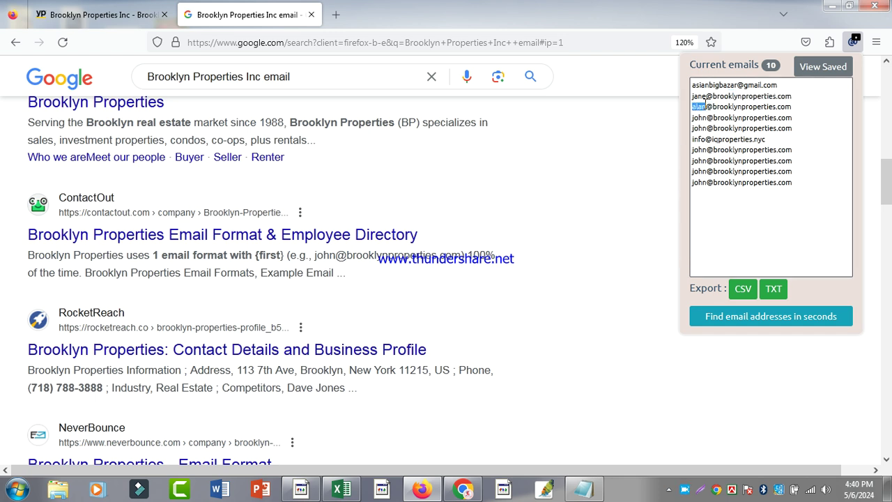
left_click_drag(695, 101, 696, 99)
right_click(704, 101)
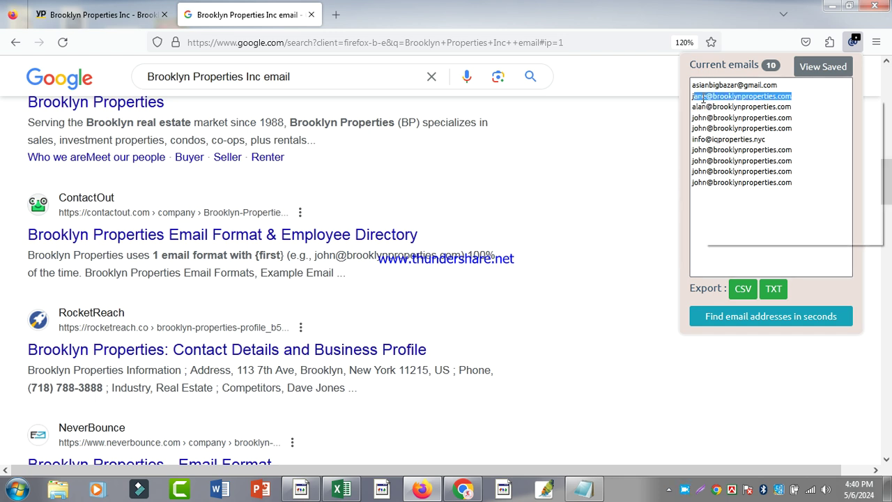
left_click(578, 172)
left_click(843, 85)
left_click_drag(804, 97, 694, 103)
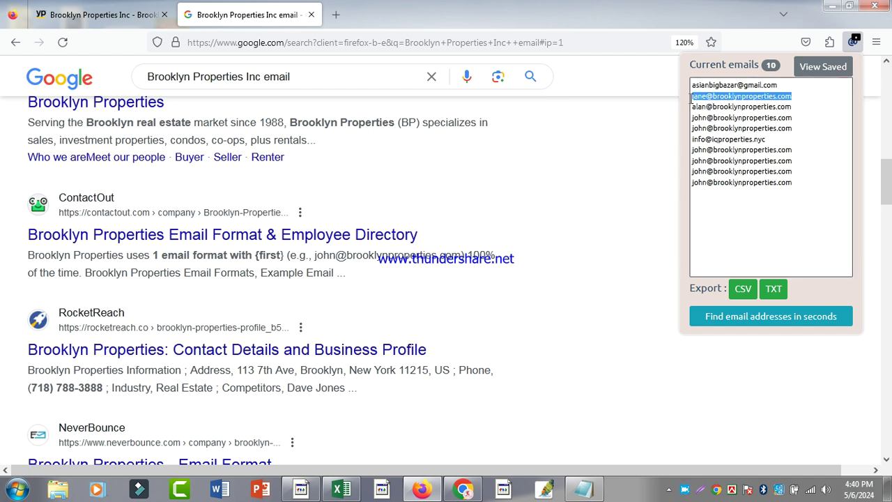
right_click(707, 97)
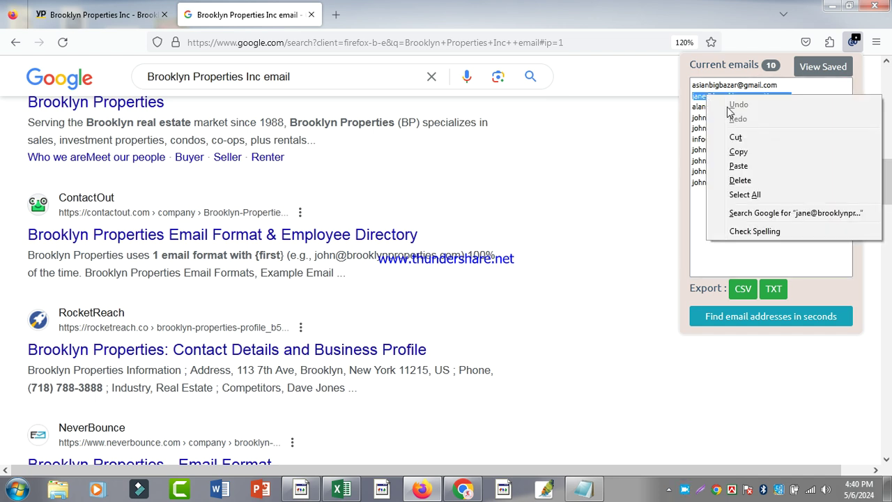
left_click(740, 152)
- Switch to Excel and paste the copied e-mail address into E-MAIL ADD cell C130
mouse_move(359, 492)
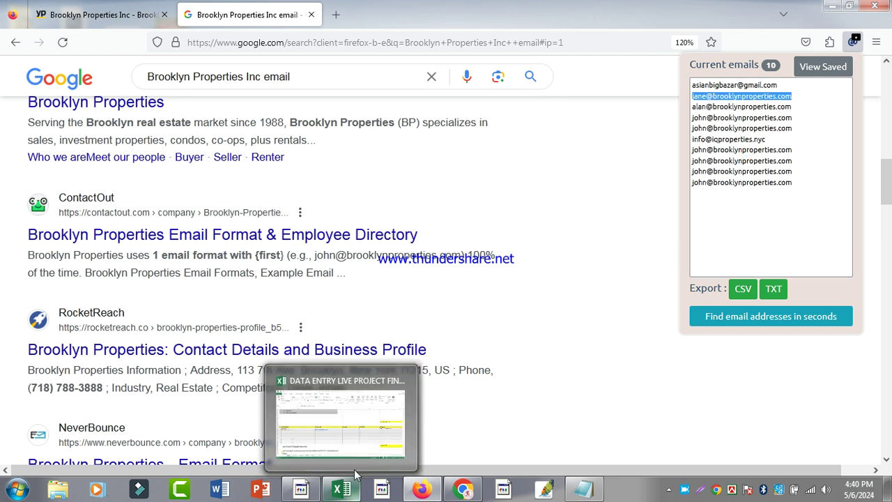
left_click(343, 478)
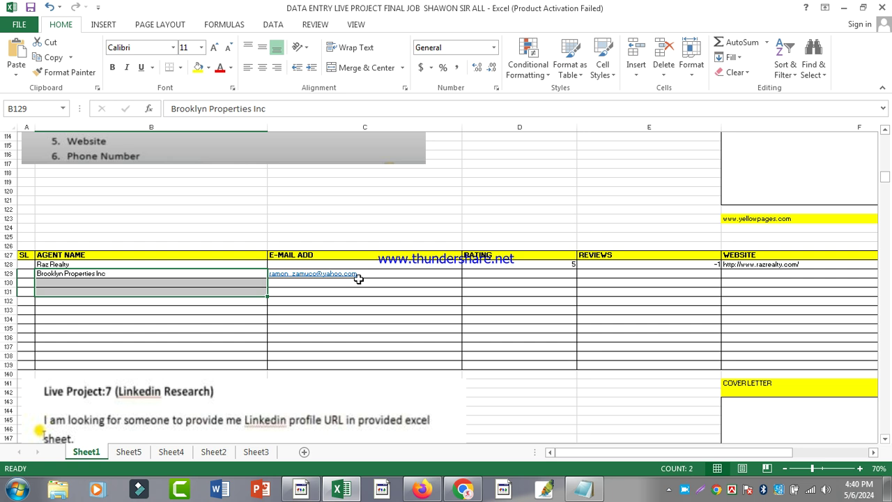
left_click(364, 274)
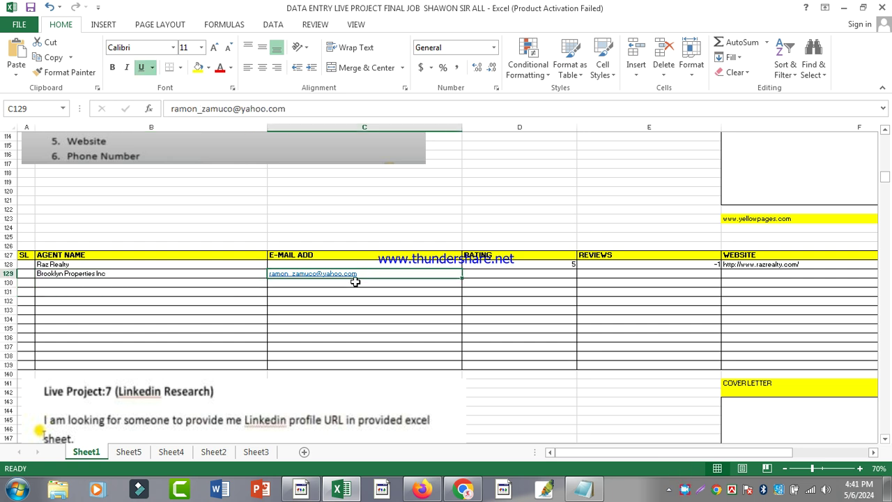
right_click(356, 281)
left_click(381, 76)
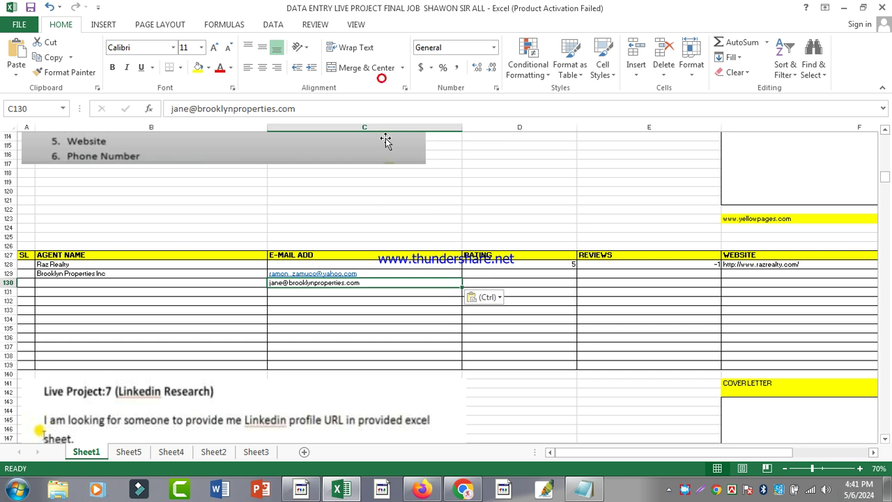
- Move Raz Realty's e-mail address from cell C129 up to cell C128 in its own row
left_click(320, 319)
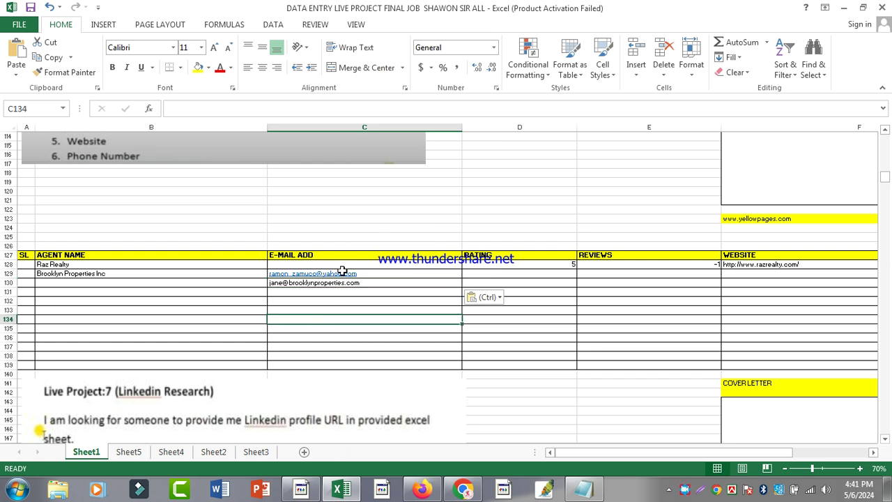
left_click(367, 275)
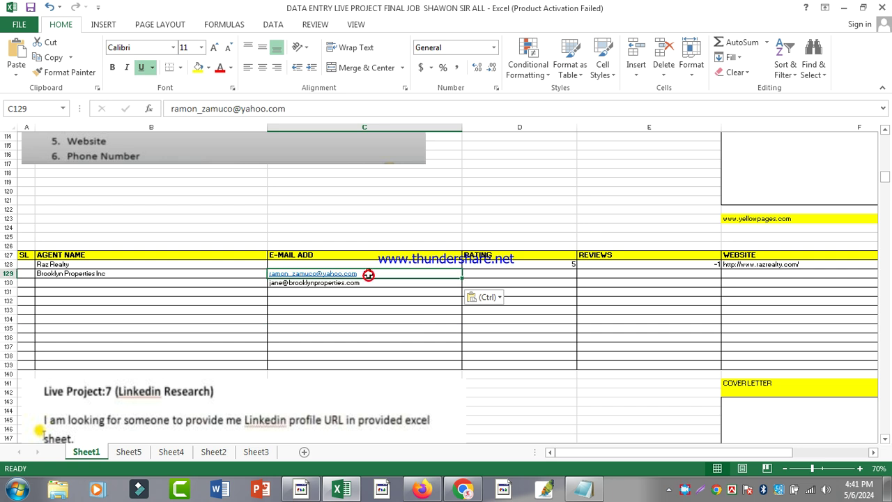
left_click_drag(370, 272, 369, 265)
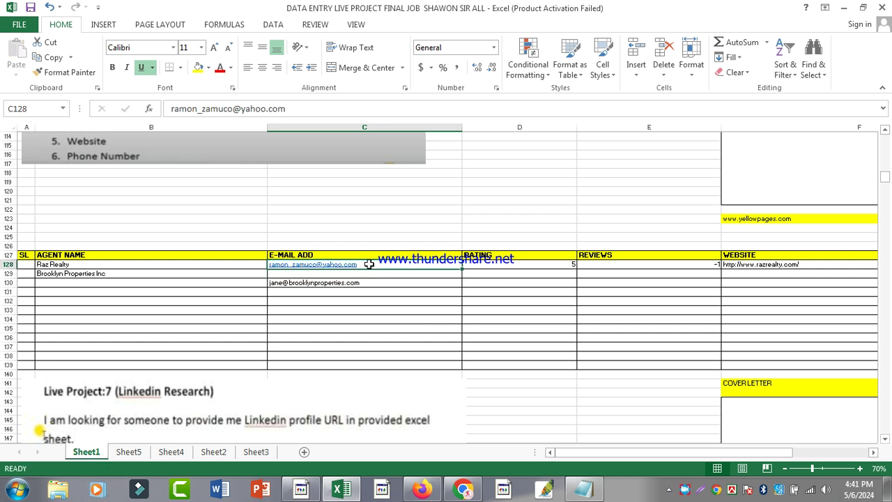
- Delete the e-mail address from cell C130 and try to paste it into cell C129 for Brooklyn Properties Inc
left_click(372, 282)
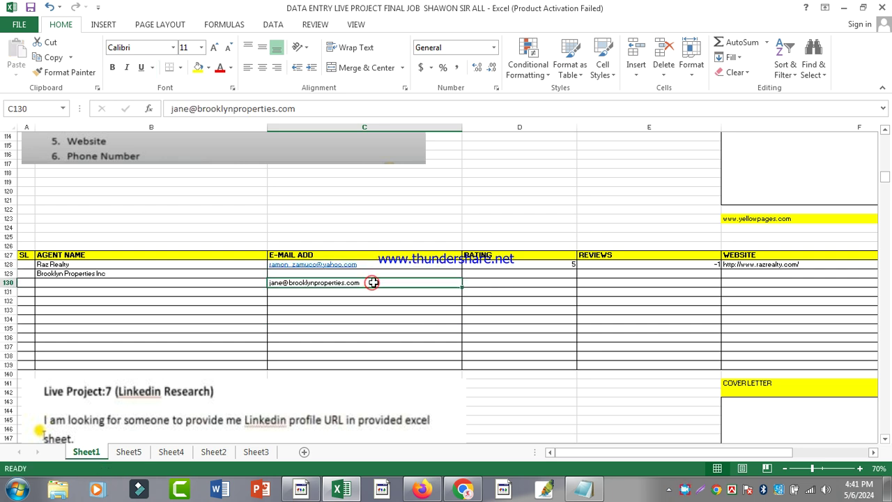
key("Delete")
left_click(341, 318)
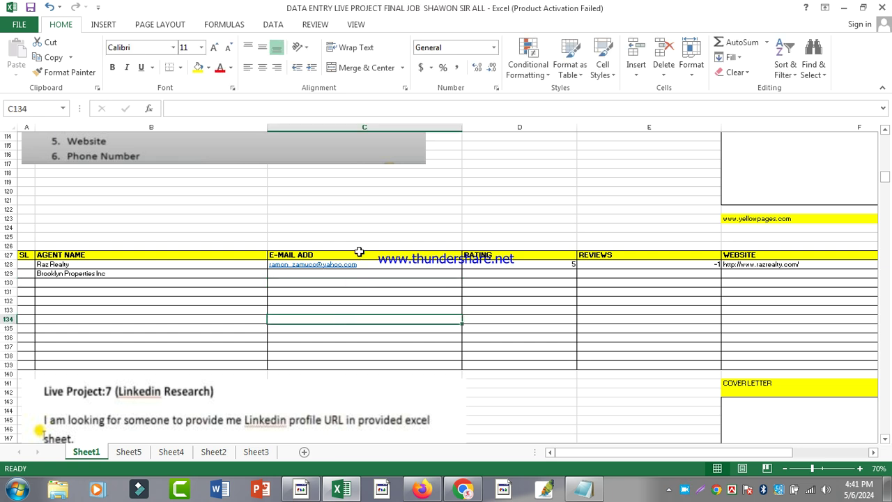
right_click(296, 272)
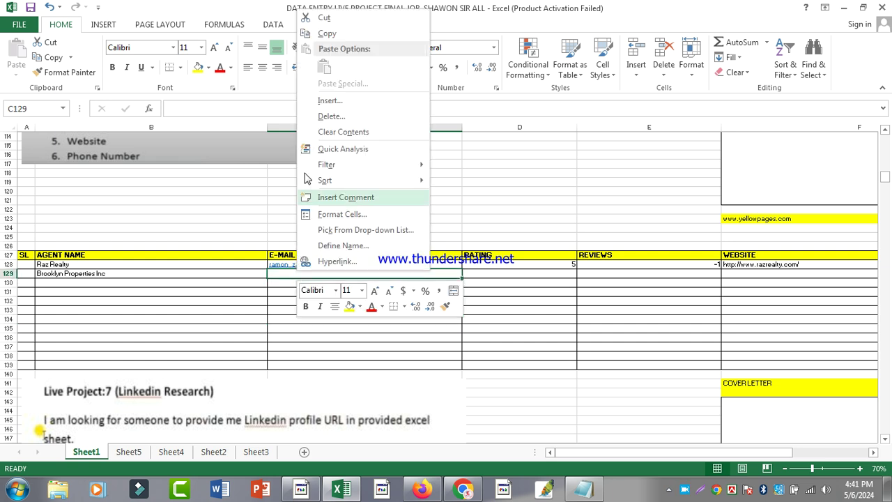
left_click(286, 273)
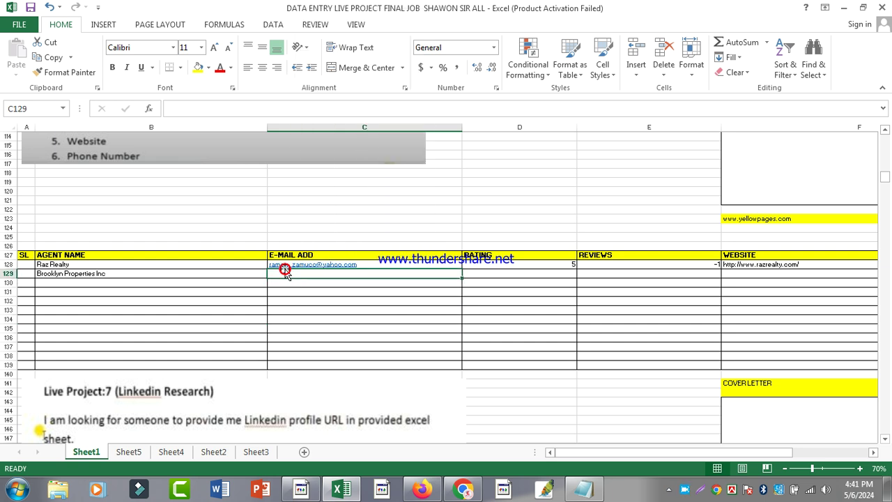
- Switch to Firefox and copy the first Brooklyn Properties e-mail address from the e-mail extractor's list
left_click(335, 491)
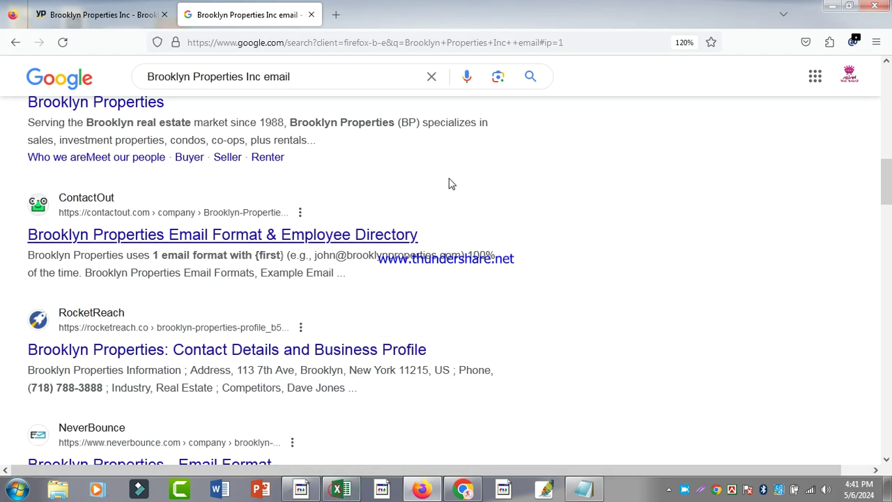
left_click(854, 42)
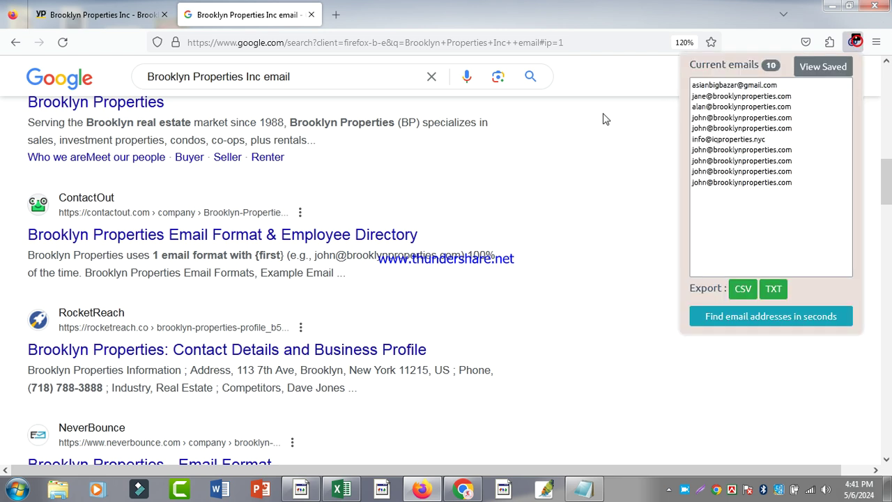
mouse_move(691, 98)
left_mouse_down()
mouse_move(792, 97)
mouse_move(691, 98)
left_mouse_up()
left_click(693, 99)
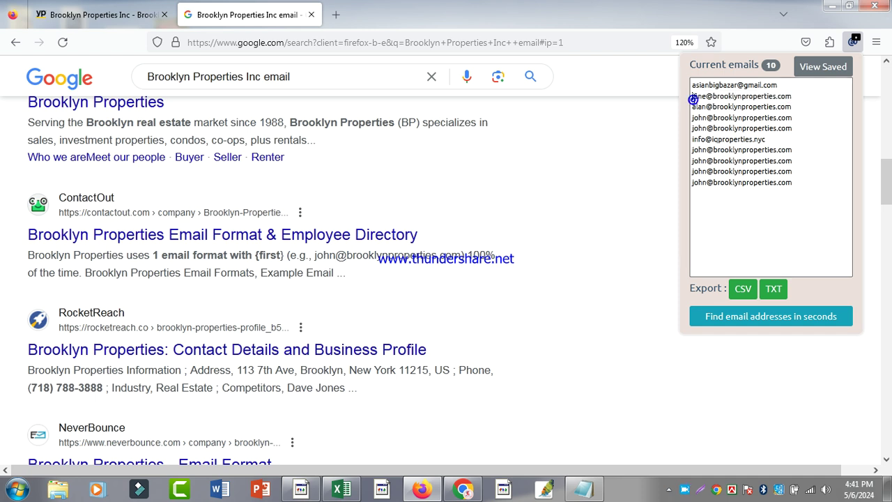
left_click_drag(750, 96, 684, 102)
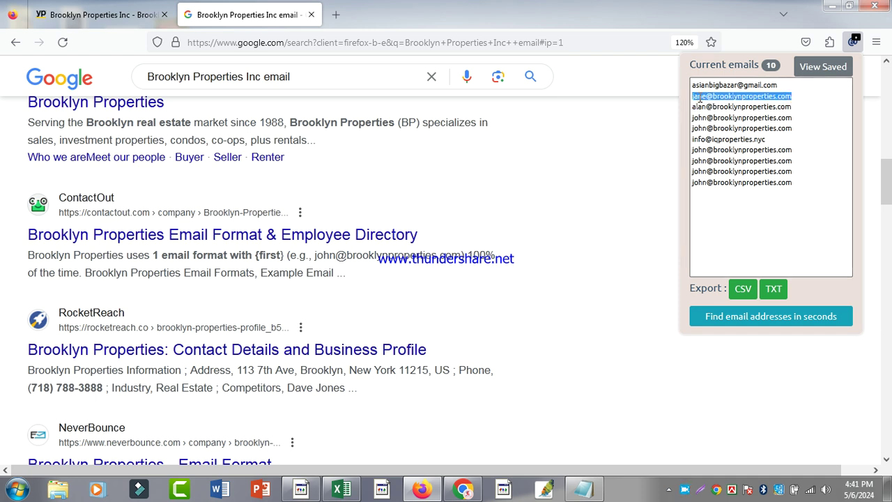
right_click(700, 98)
left_click(730, 159)
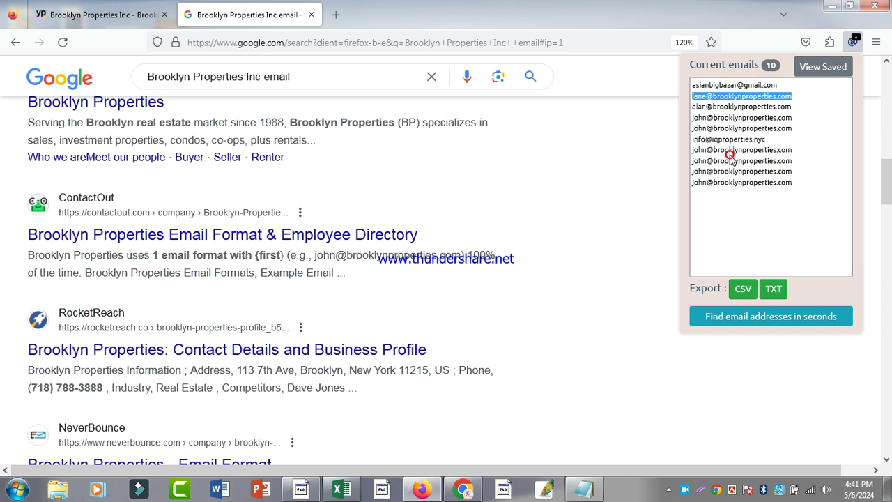
- Switch to Excel and paste the copied e-mail address into E-MAIL ADD cell C129 for Brooklyn Properties Inc
left_click(341, 489)
left_click(351, 455)
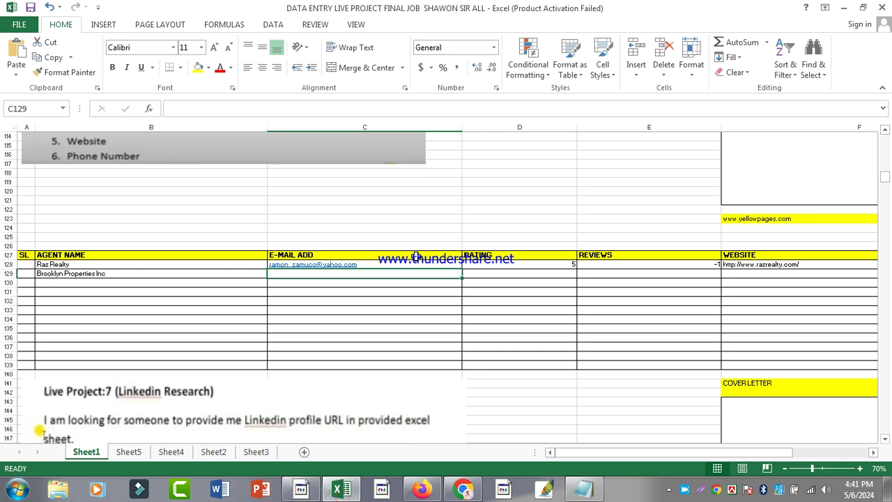
right_click(381, 275)
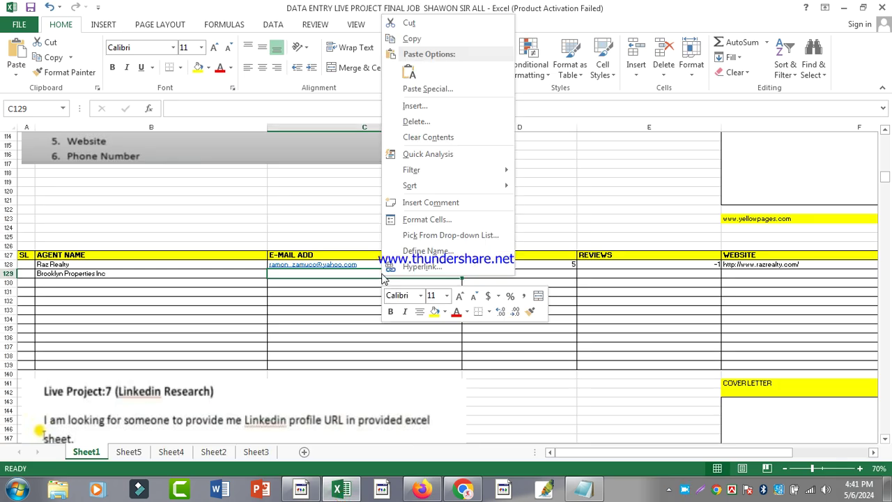
left_click(411, 72)
- Switch to Firefox, close the Google search results and return to the Brooklyn Properties Inc listing on Yellow Pages
left_click(347, 493)
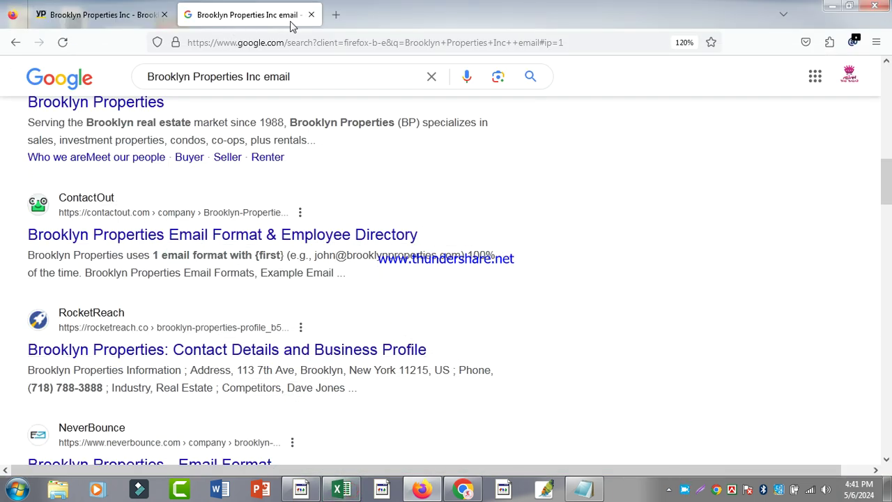
left_click(311, 14)
scroll(338, 222, "down", 1)
scroll(397, 250, "up", 1)
left_click(418, 311)
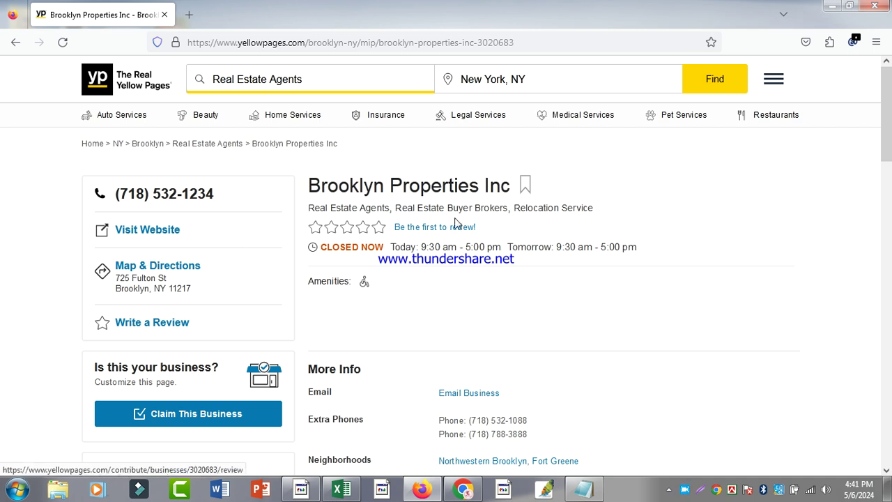
- In Excel, enter 0 as the rating in D129 and 0 as the reviews in E129 for Brooklyn Properties Inc
left_click(339, 490)
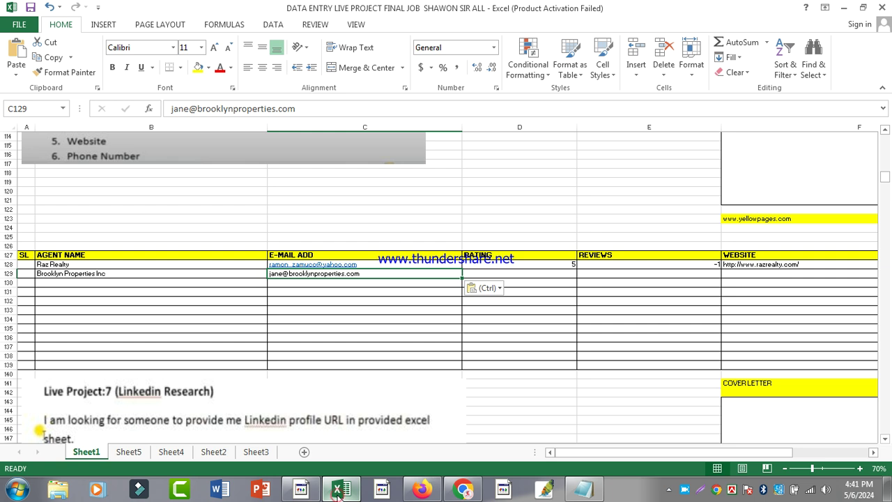
left_click(538, 274)
type("0")
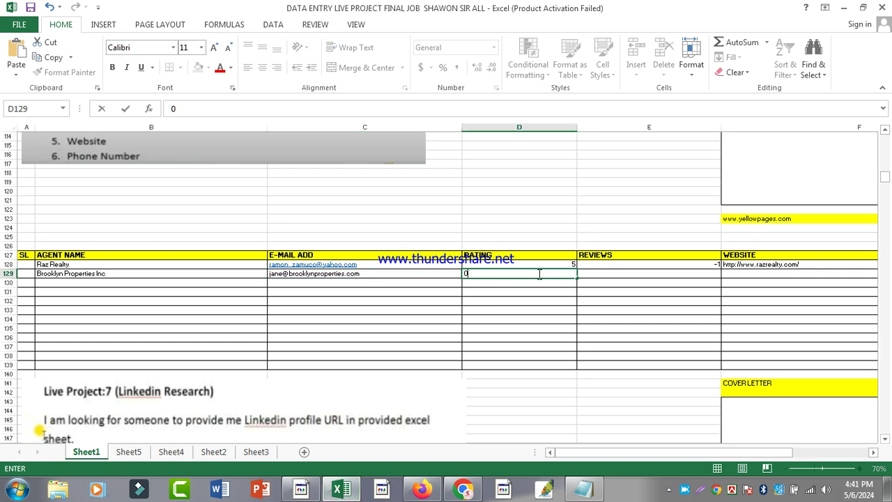
left_click(339, 491)
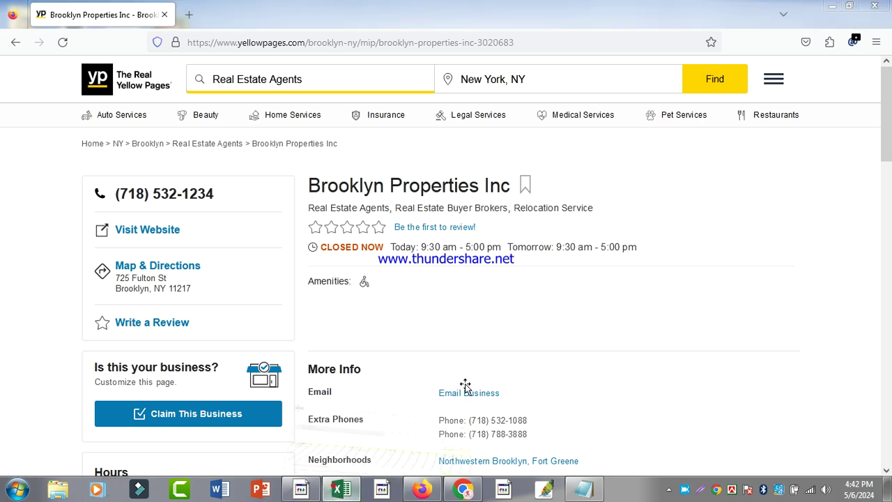
key("alt+Tab")
left_click(592, 268)
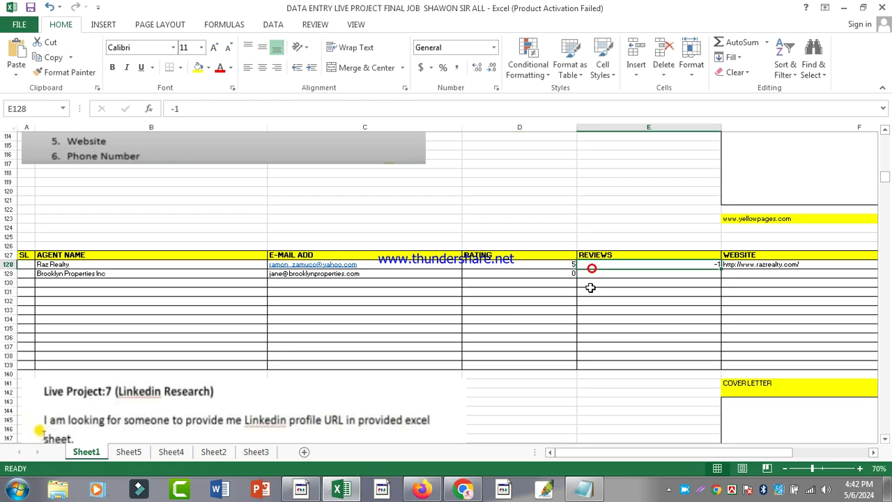
left_click(592, 276)
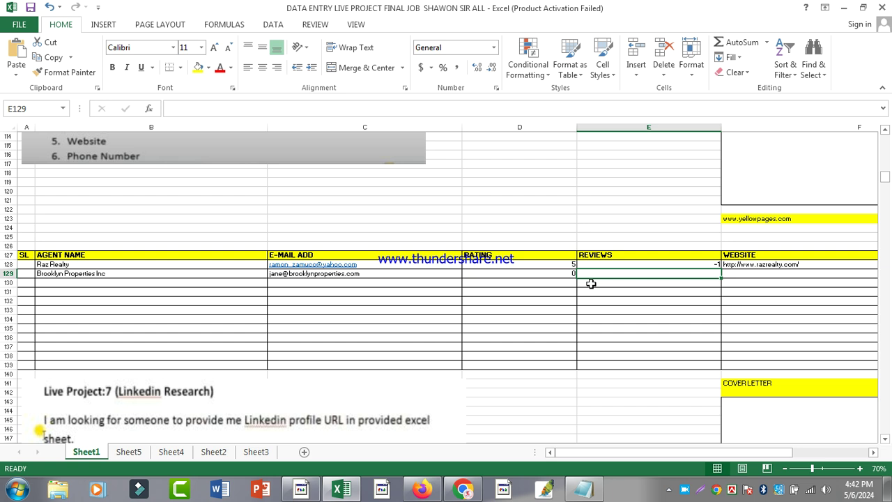
type("0")
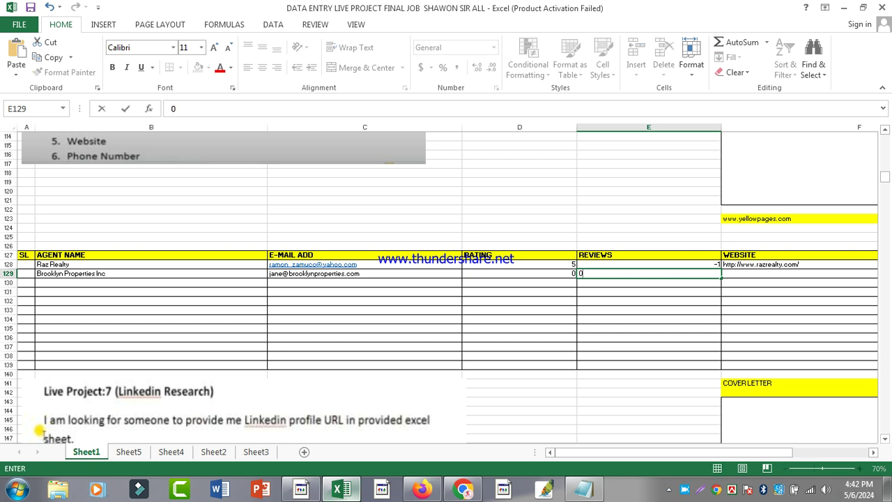
- Switch to Firefox, open the Brooklyn Properties website from its Yellow Pages listing and try to copy its web address
left_click(341, 490)
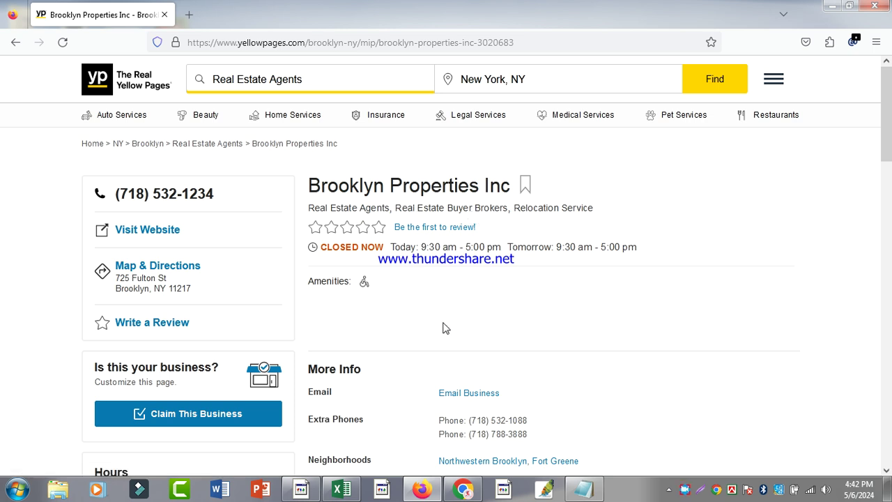
left_click(199, 229)
left_click(379, 37)
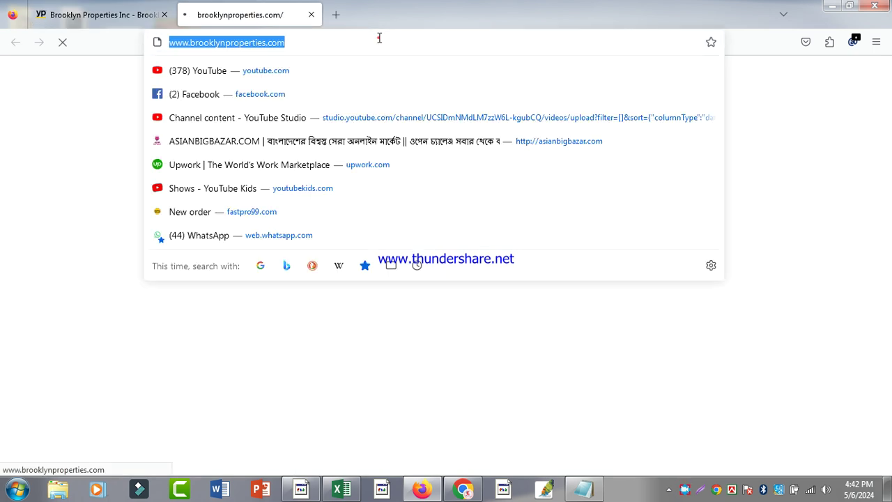
right_click(255, 44)
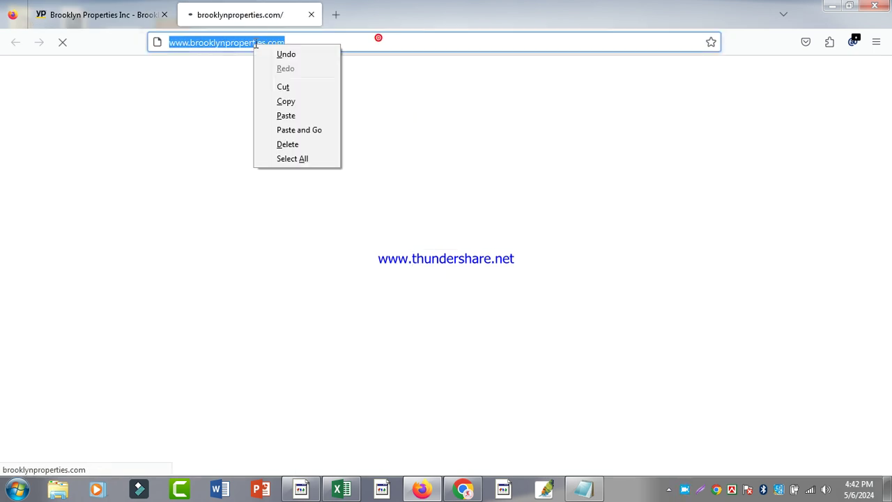
left_click(285, 101)
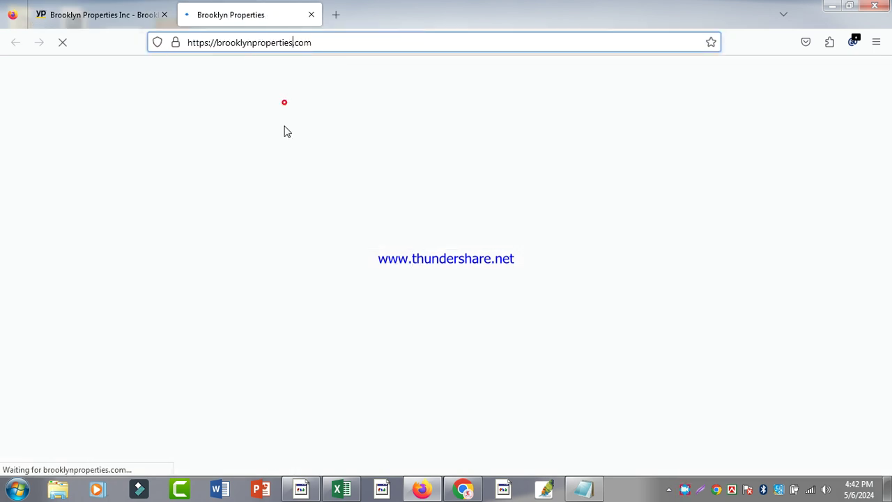
- Switch to Excel and try to paste the website address into WEBSITE cell F129 for Brooklyn Properties Inc
left_click(333, 492)
key("Tab")
key("Tab")
key("Tab")
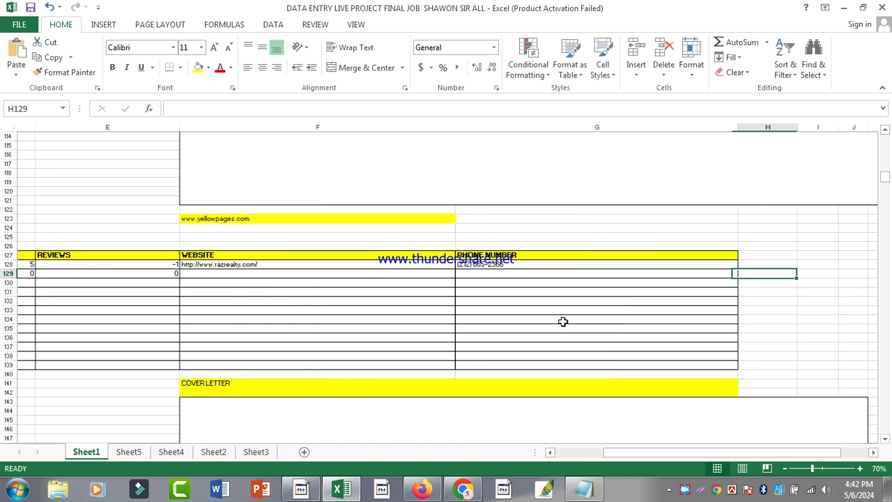
right_click(336, 275)
left_click(365, 72)
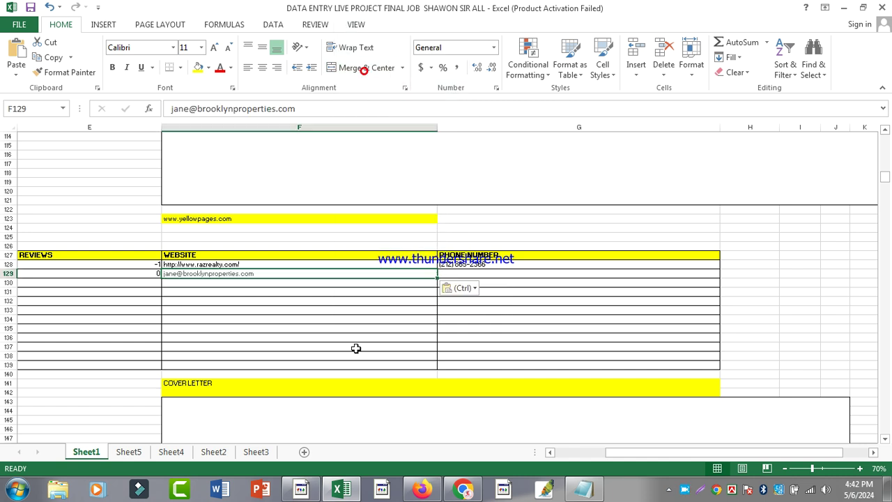
- In Firefox, close the Brooklyn Properties website and copy the phone number from the Details section of its Yellow Pages listing
left_click(341, 490)
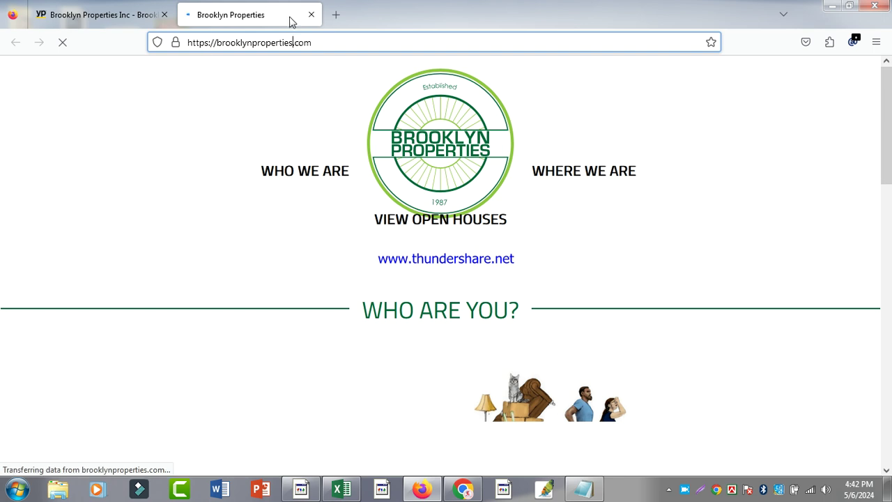
left_click(311, 14)
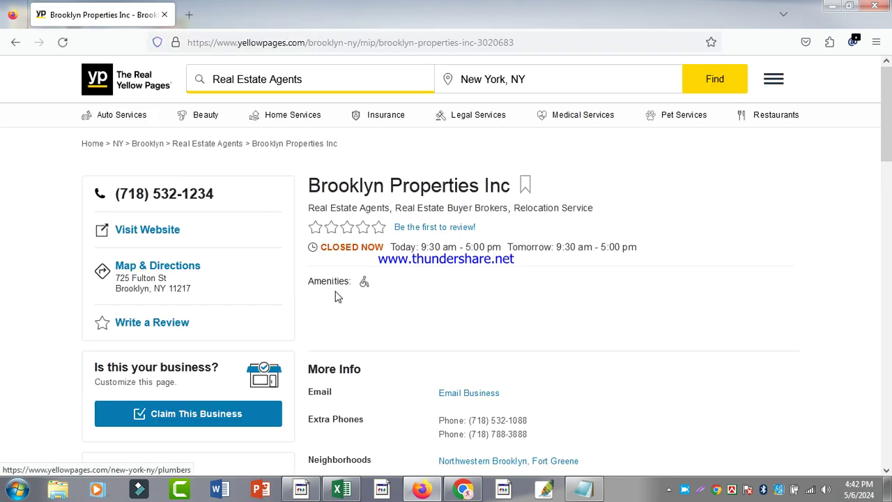
scroll(274, 299, "down", 15)
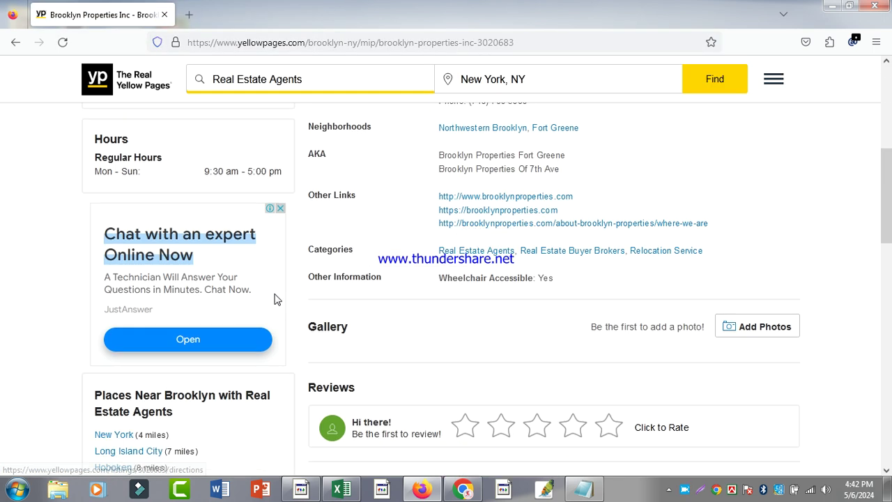
scroll(279, 303, "up", 5)
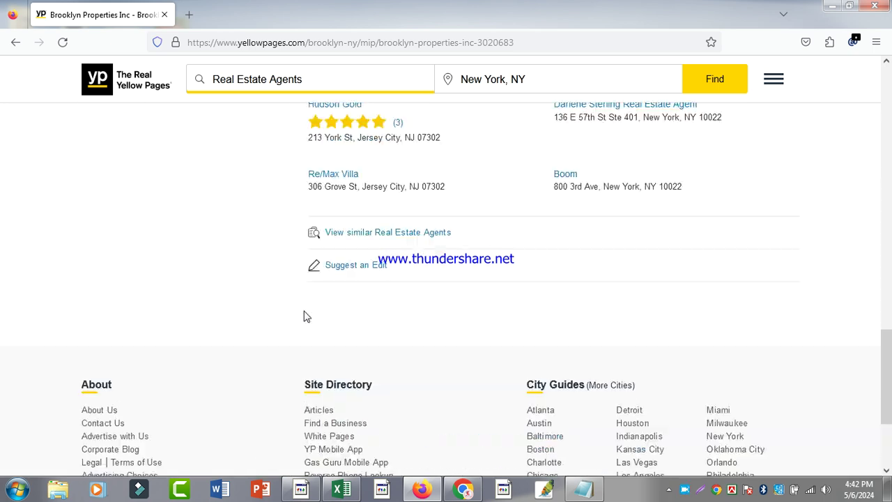
scroll(318, 290, "up", 4)
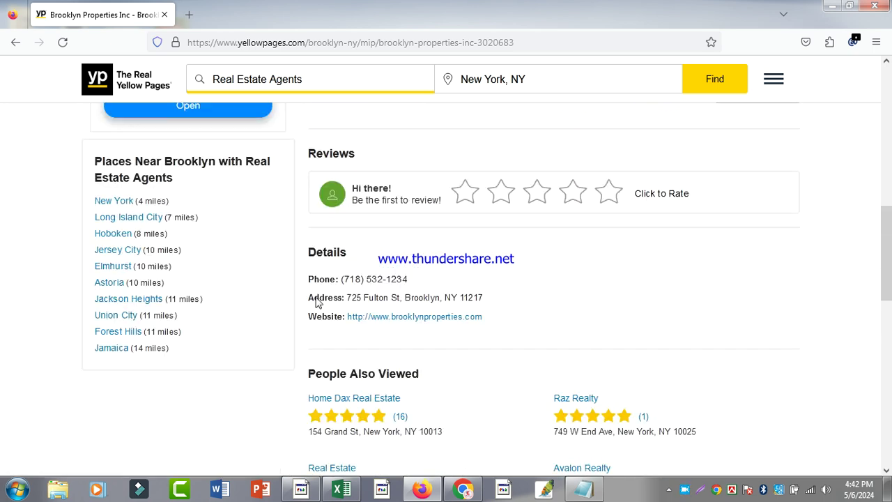
left_click_drag(341, 282, 411, 290)
right_click(394, 281)
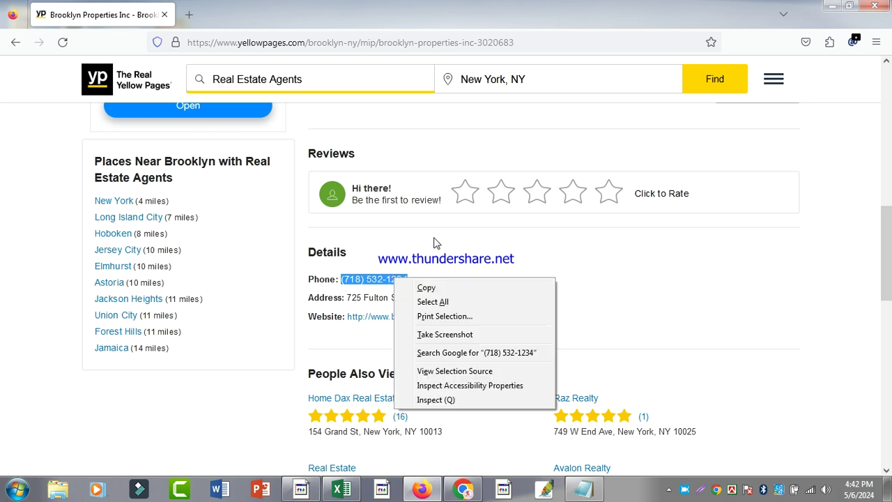
left_click(426, 288)
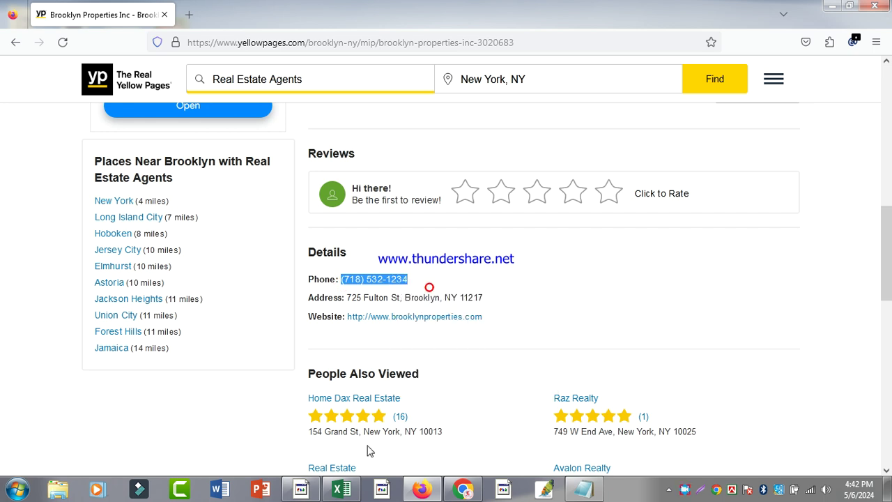
- Switch to Excel, paste the phone number into PHONE NUMBER cell G129 and return to the start of row 129
left_click(341, 489)
left_click(458, 273)
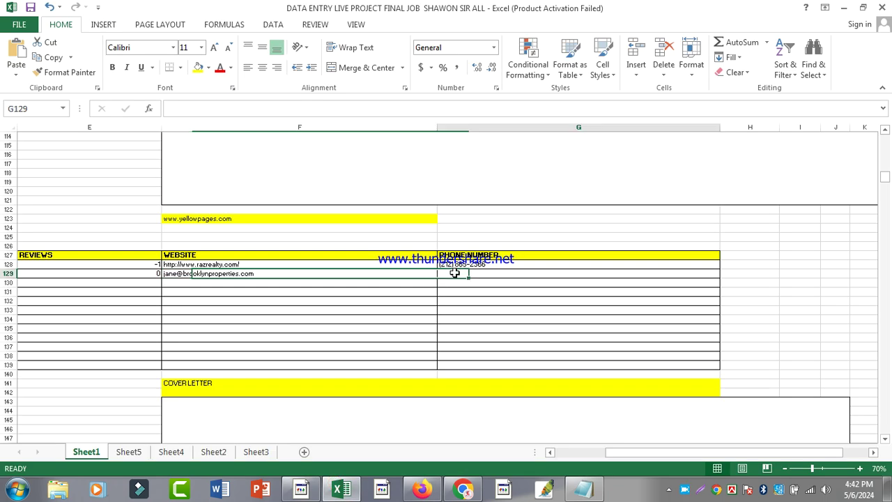
right_click(457, 274)
left_click(503, 70)
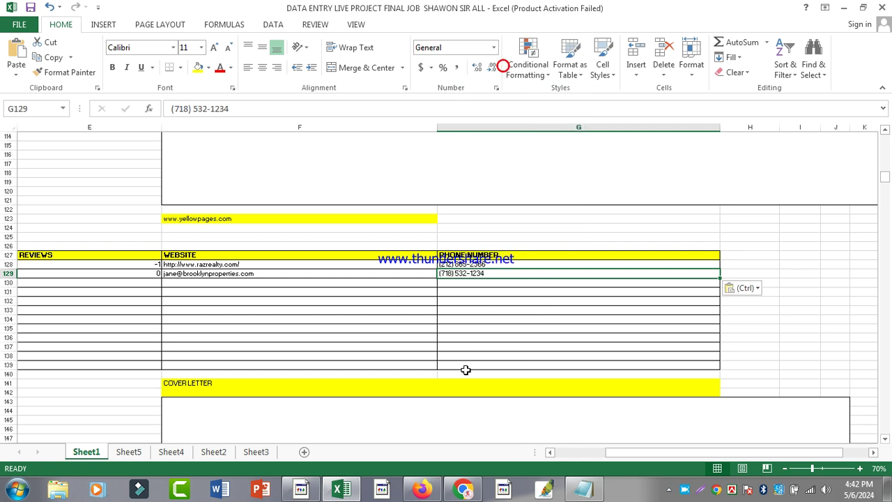
key("Left")
key("Left")
key("Left")
key("Left")
key("Left")
key("Left")
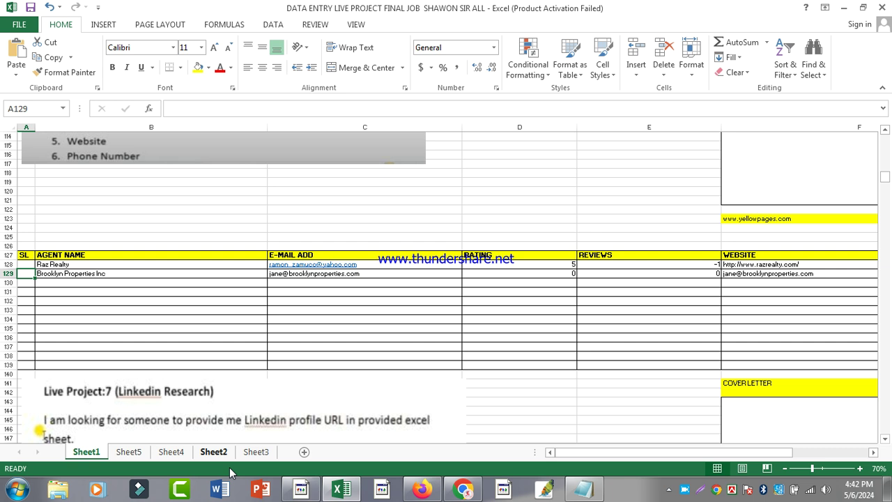
- Switch to Firefox, return to the New York real estate agents results and open the Home Dax Real Estate listing
left_click(341, 490)
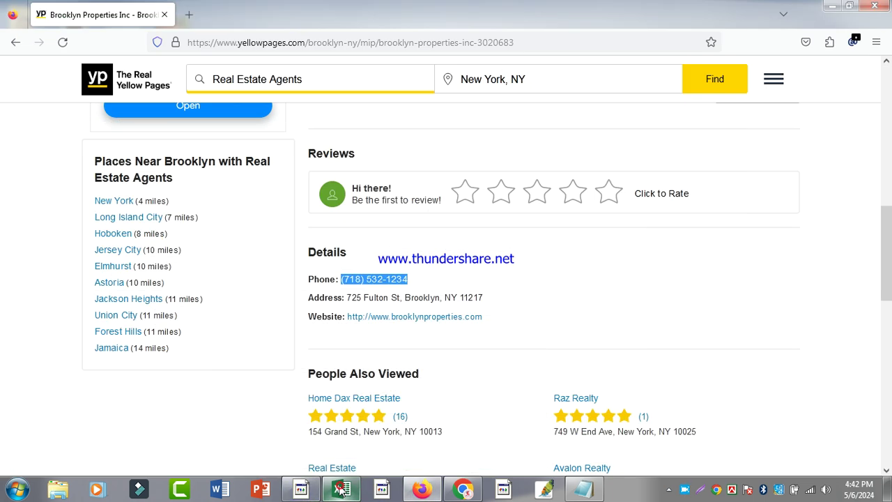
left_click(10, 39)
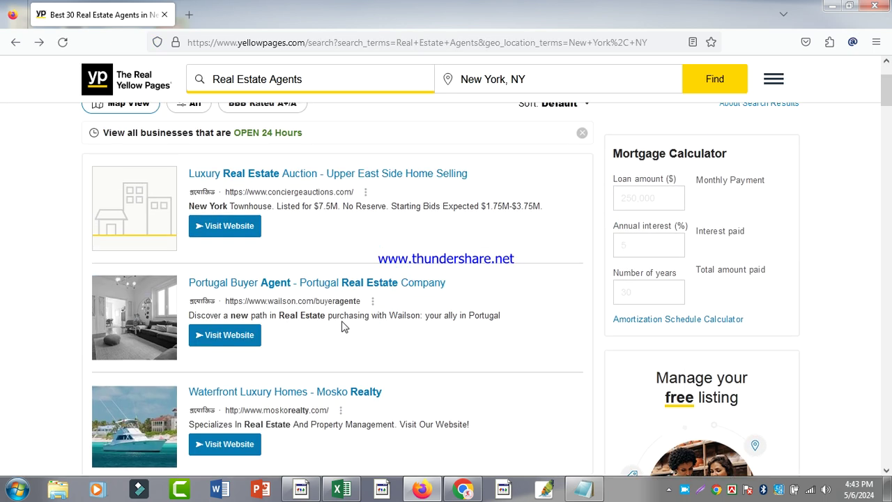
scroll(341, 328, "down", 5)
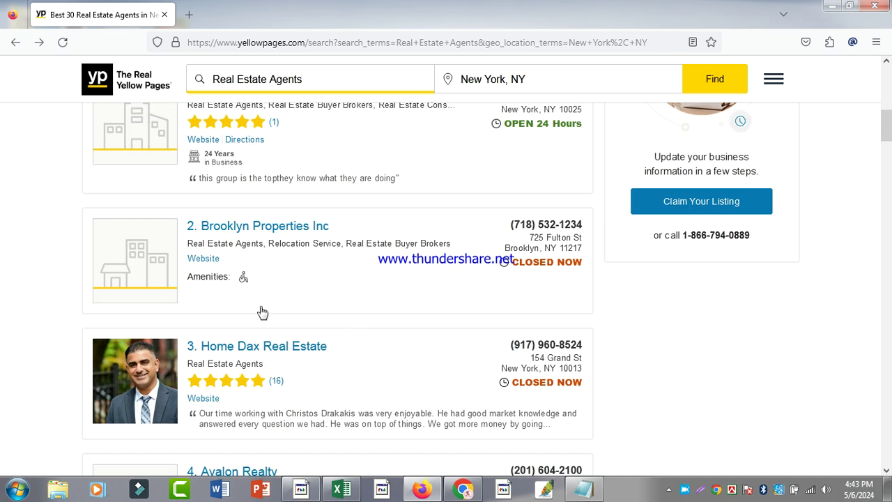
scroll(257, 318, "down", 2)
left_click(256, 278)
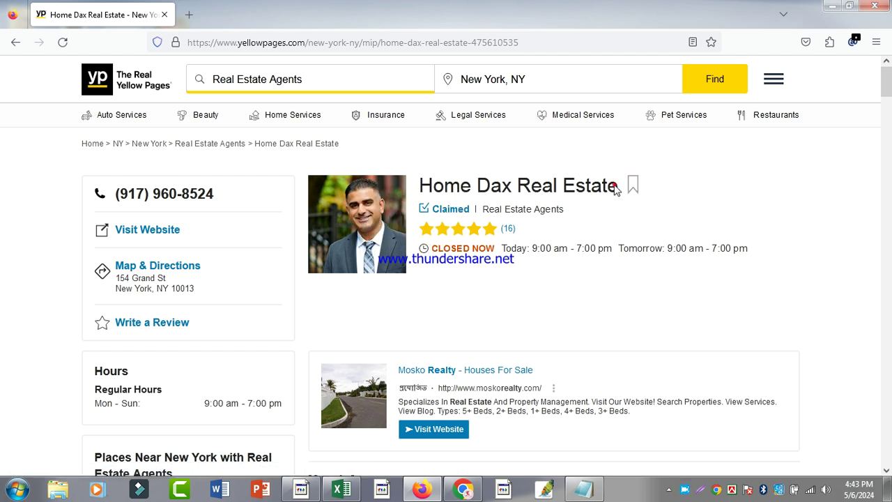
- Copy the agent name Home Dax Real Estate from its Yellow Pages listing and paste it into AGENT NAME cell B130 in Excel
left_click_drag(616, 189, 422, 186)
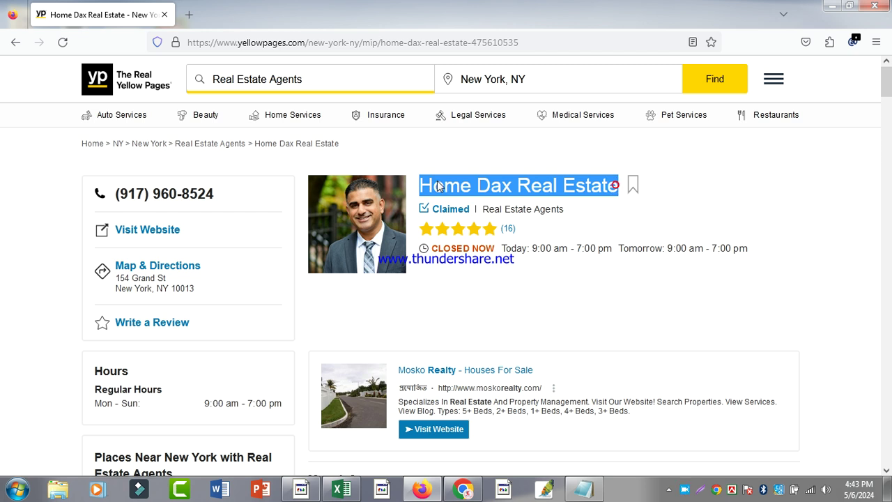
right_click(439, 182)
left_click(499, 193)
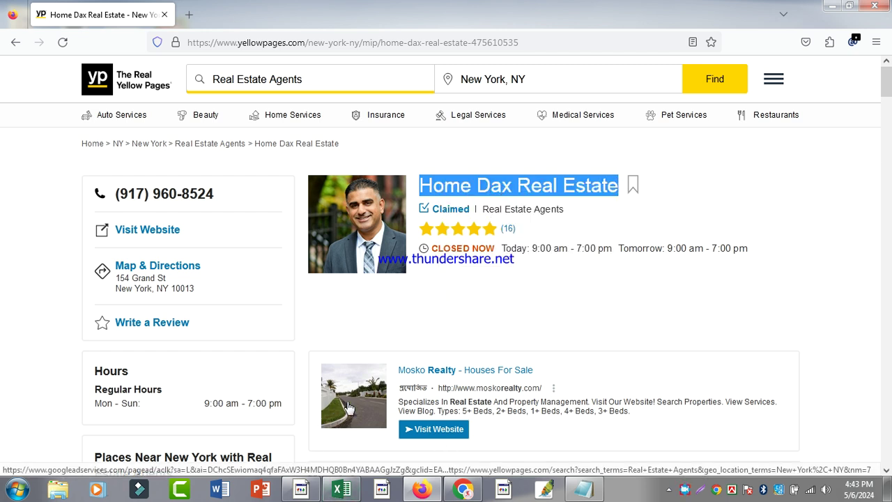
left_click(341, 490)
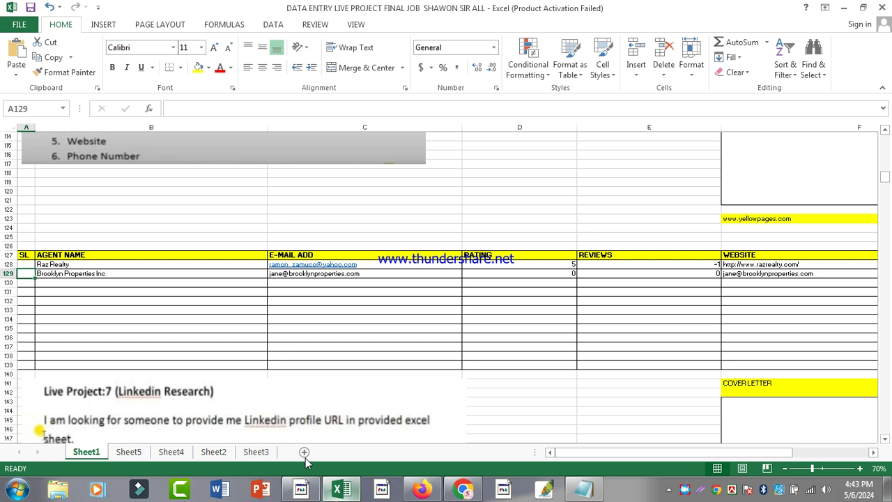
right_click(134, 285)
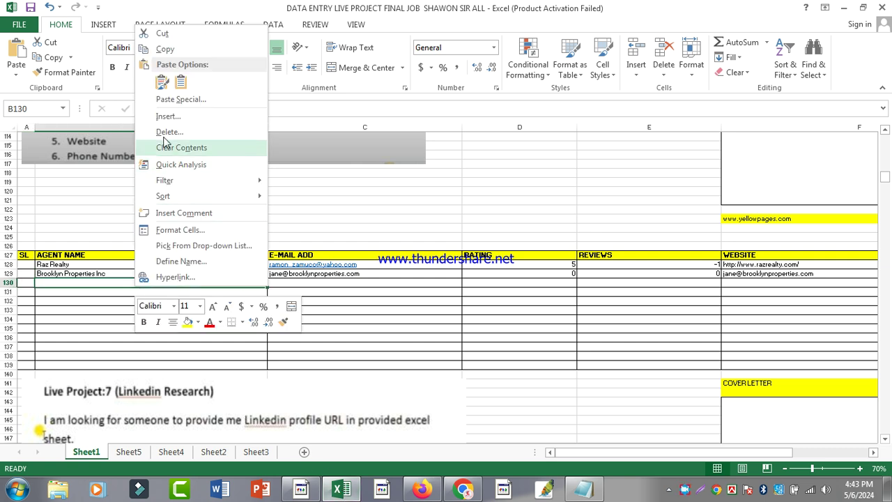
left_click(186, 81)
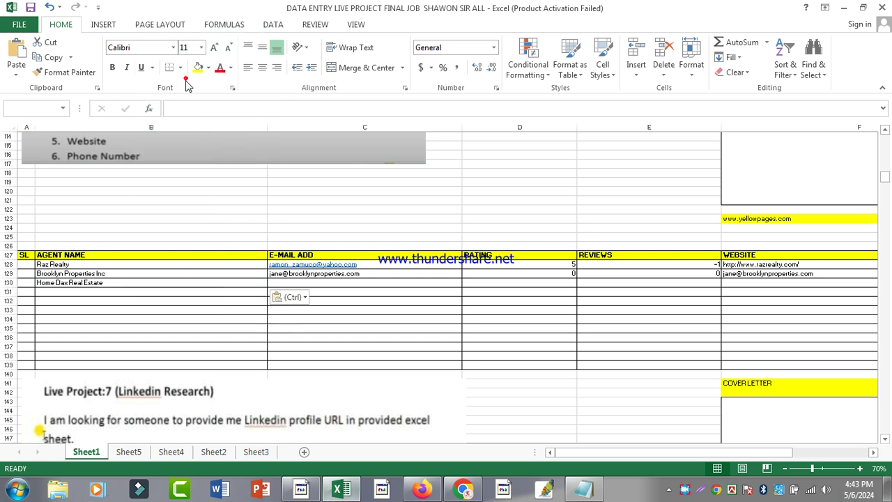
- Switch to Firefox and run a Google search for "Home Dax Real Estate email" in a new tab
left_click(355, 487)
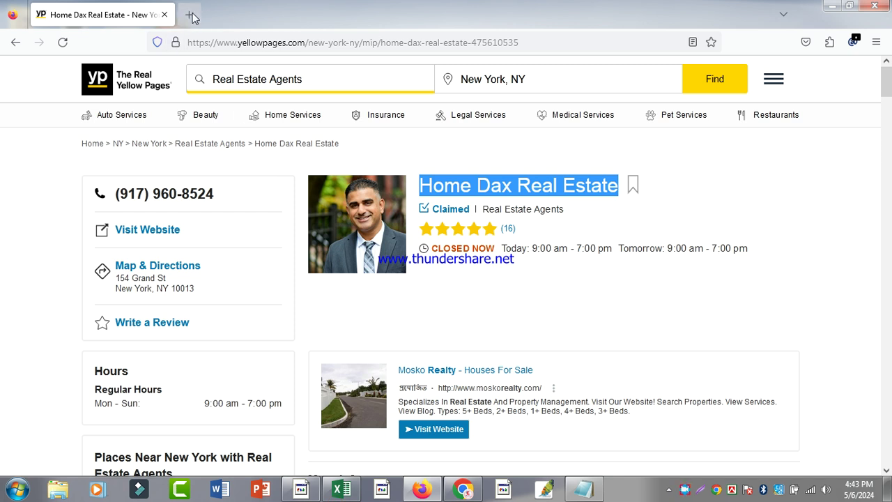
key("ctrl+t")
right_click(182, 46)
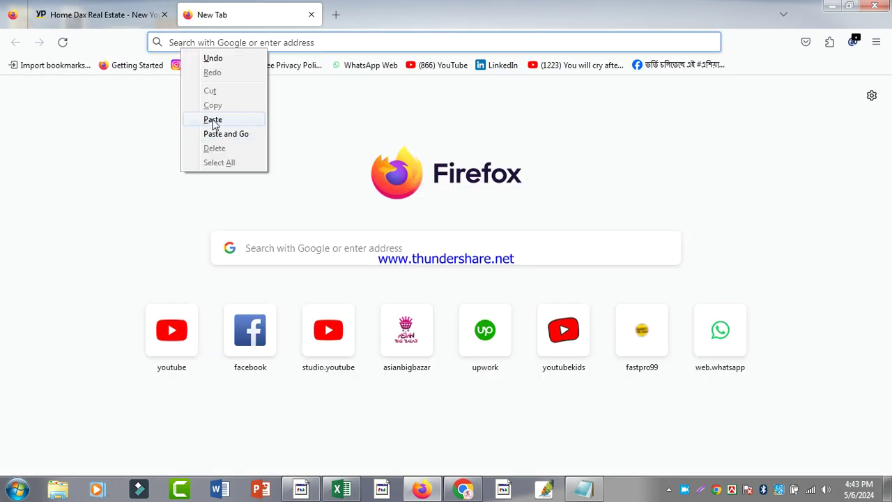
left_click(213, 119)
type("email")
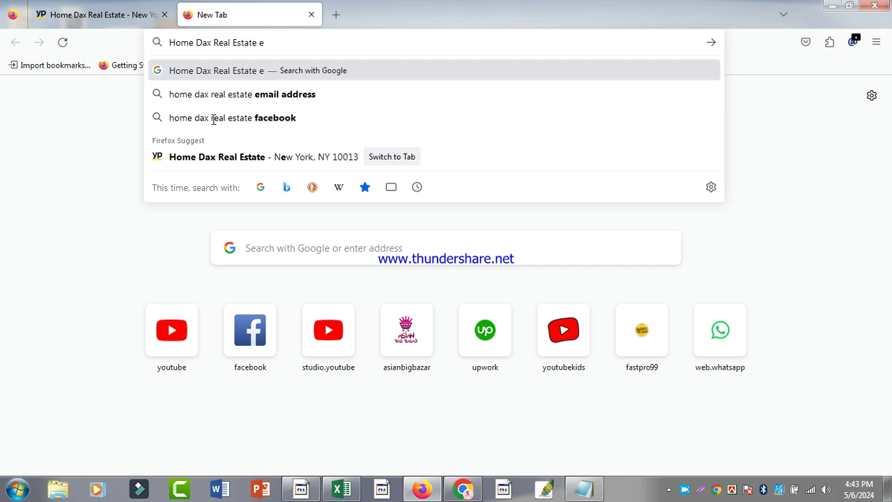
key("Return")
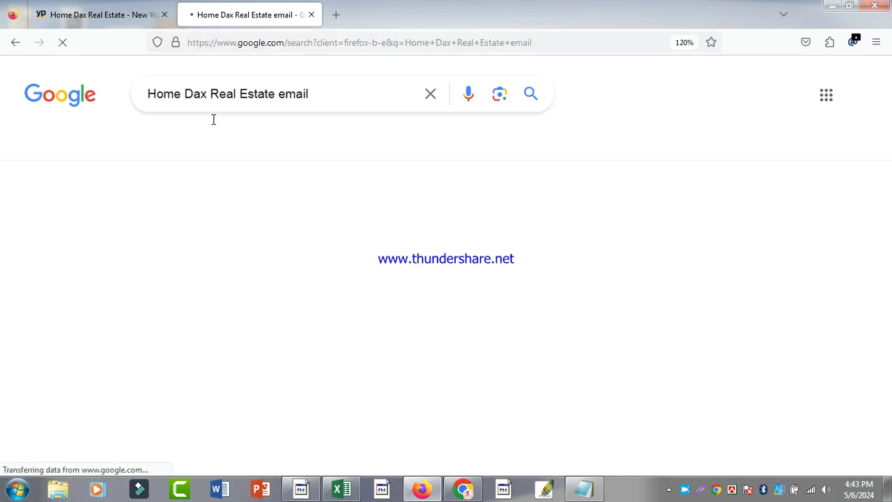
- Open the email extractor's list of addresses and compare it with the Google results to find Home Dax Real Estate's contact e-mail
left_click(853, 42)
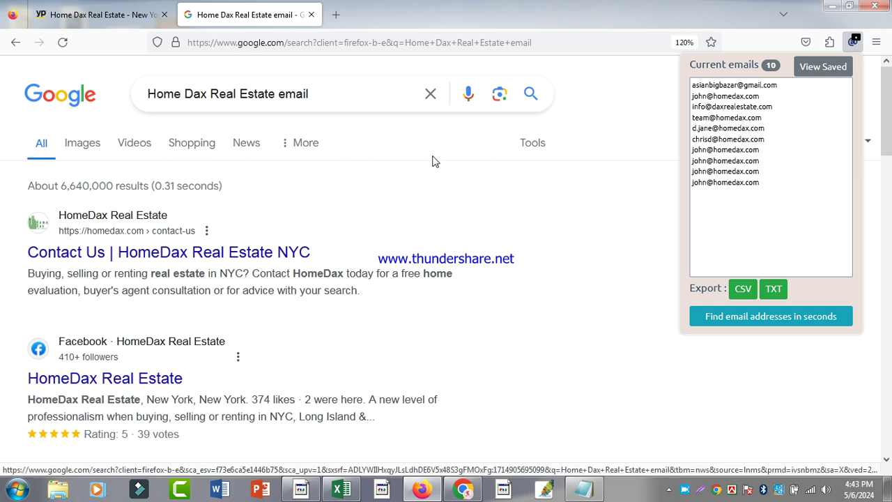
scroll(535, 196, "down", 3)
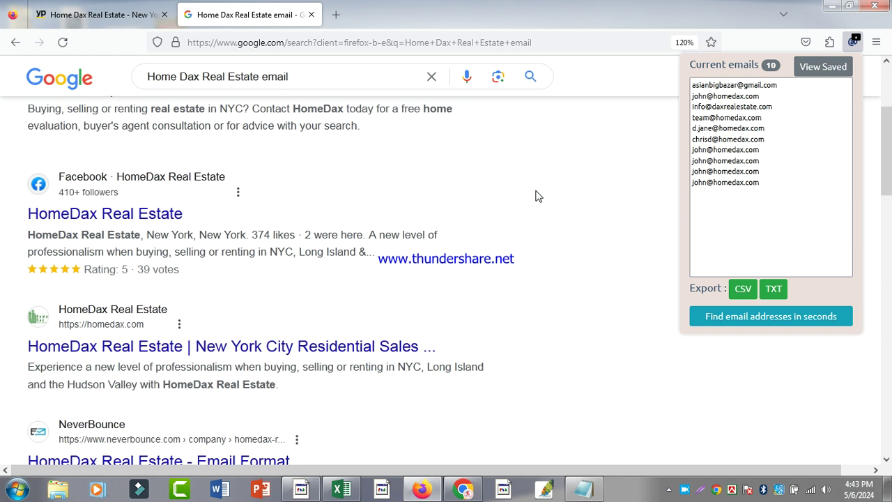
left_click(556, 187)
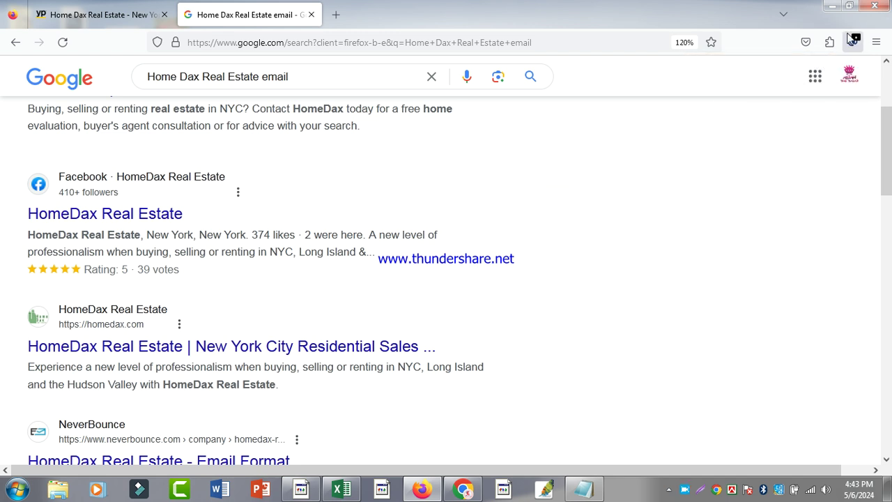
left_click(853, 41)
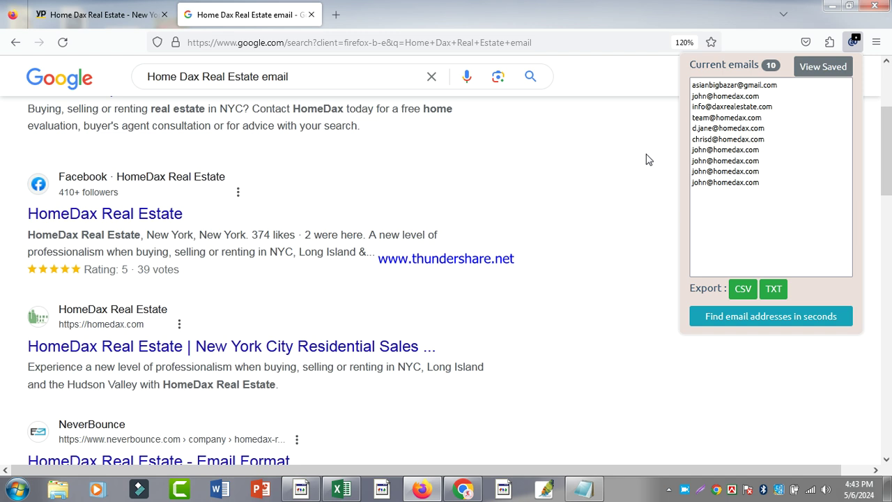
scroll(642, 172, "down", 3)
scroll(642, 173, "up", 5)
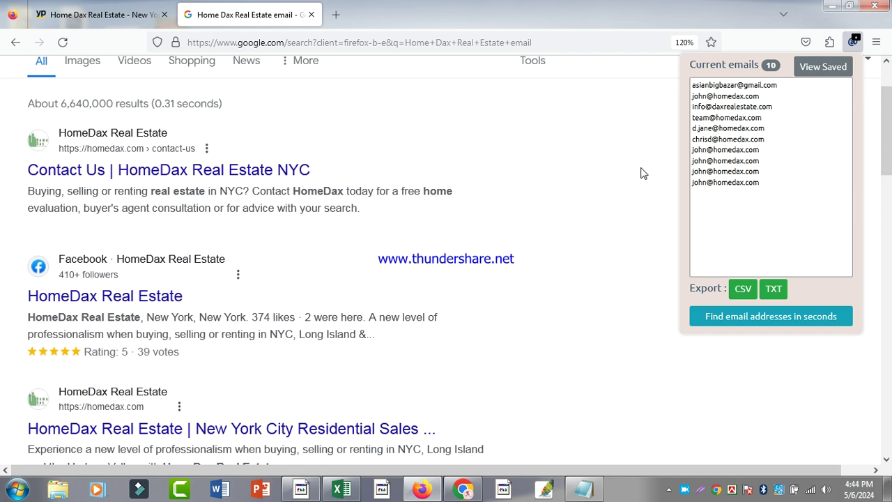
scroll(642, 173, "up", 2)
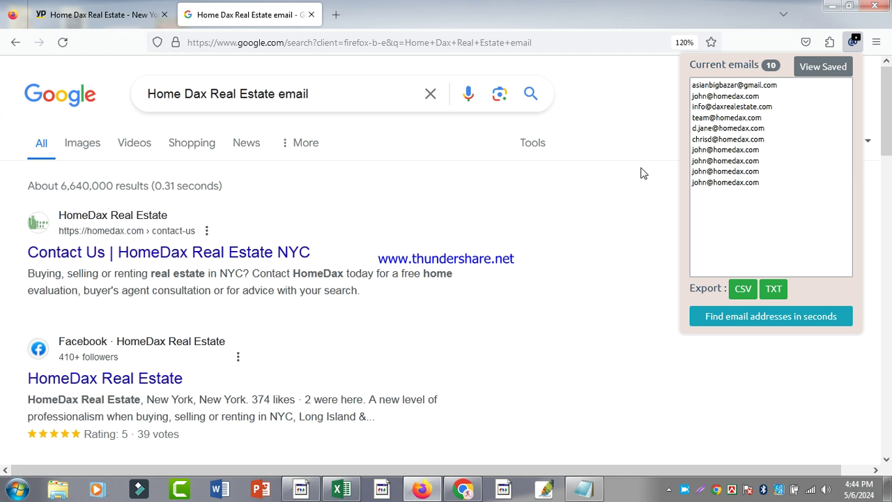
scroll(642, 173, "down", 12)
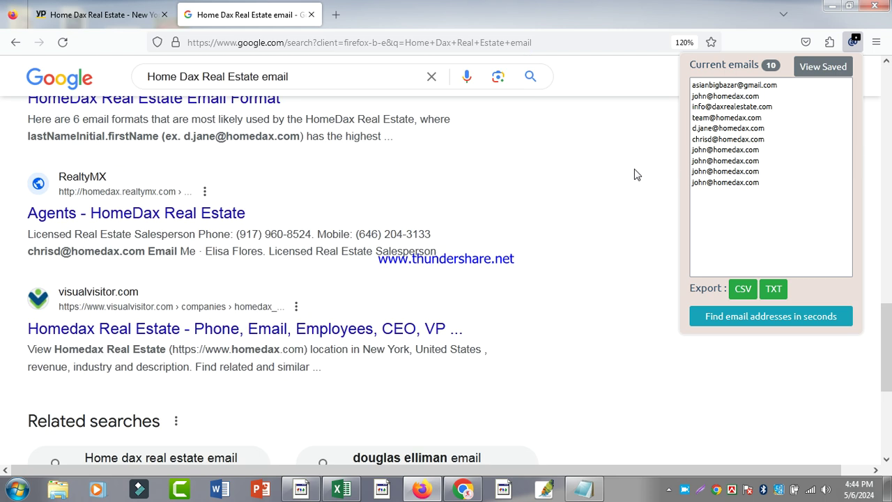
scroll(634, 174, "down", 4)
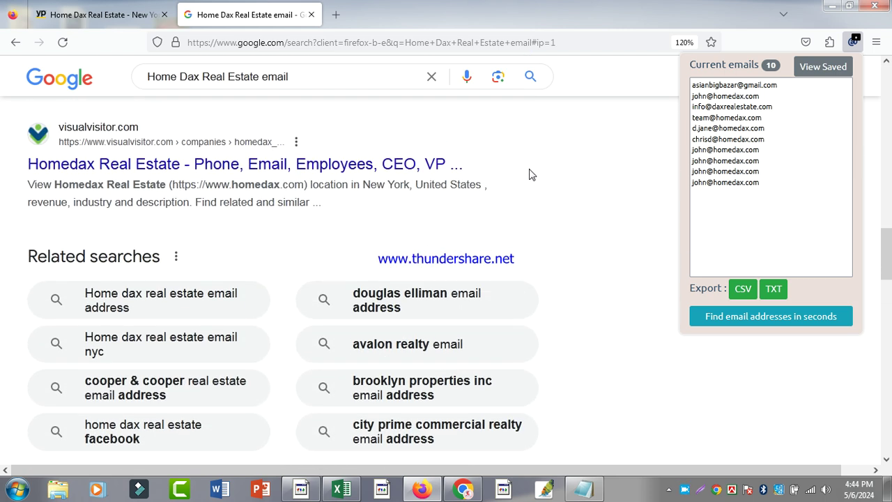
scroll(299, 230, "up", 6)
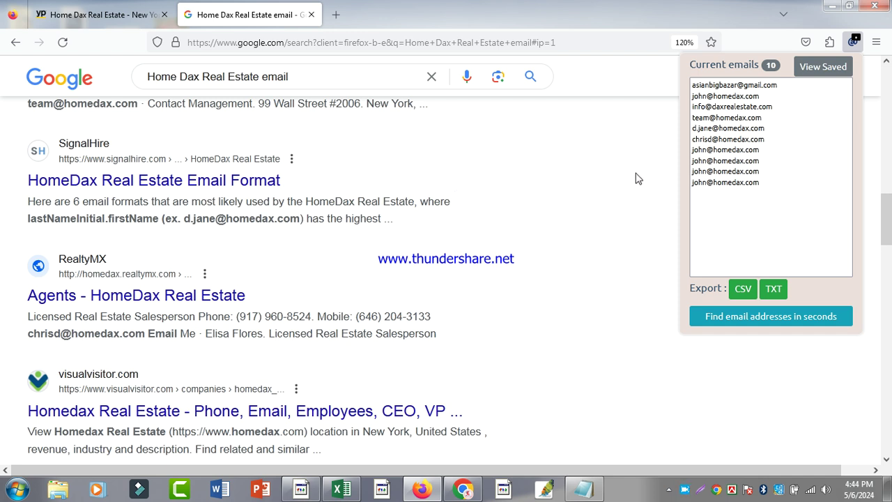
scroll(458, 203, "up", 2)
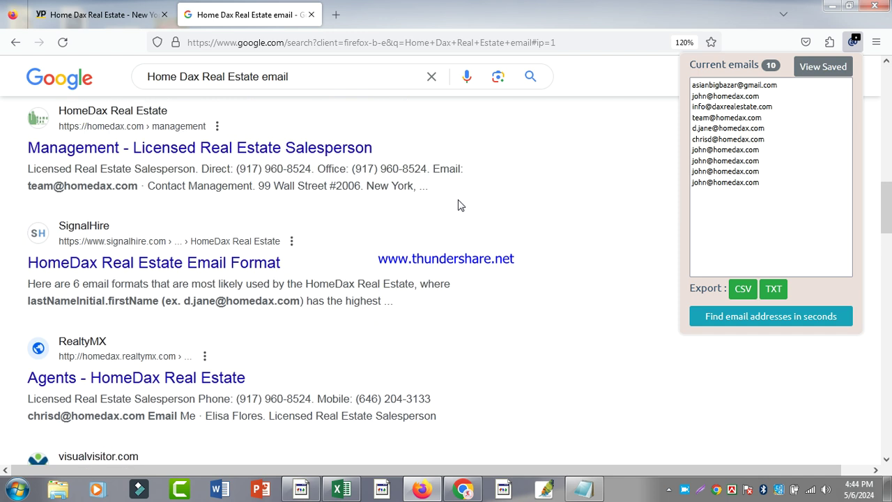
- Copy the company's team e-mail address from the extractor list and paste it into E-MAIL ADD cell C130 in Excel
left_click_drag(761, 118, 693, 118)
right_click(707, 119)
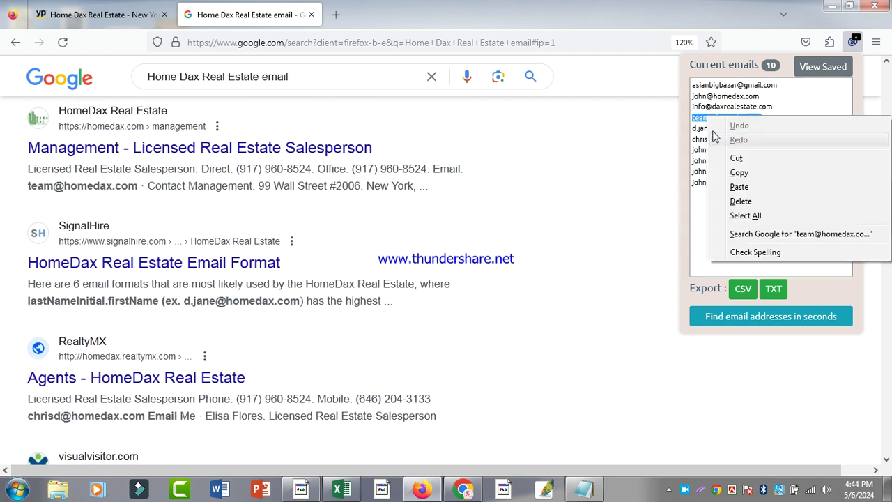
left_click(739, 172)
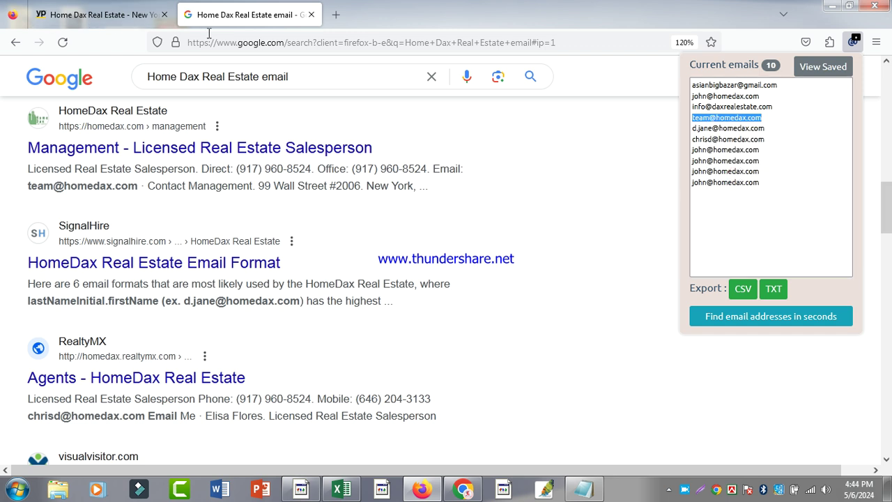
left_click(340, 489)
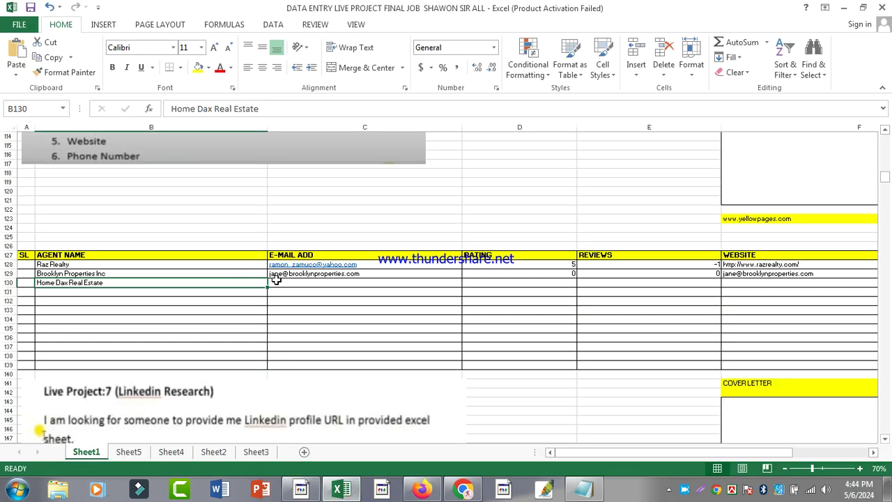
right_click(289, 281)
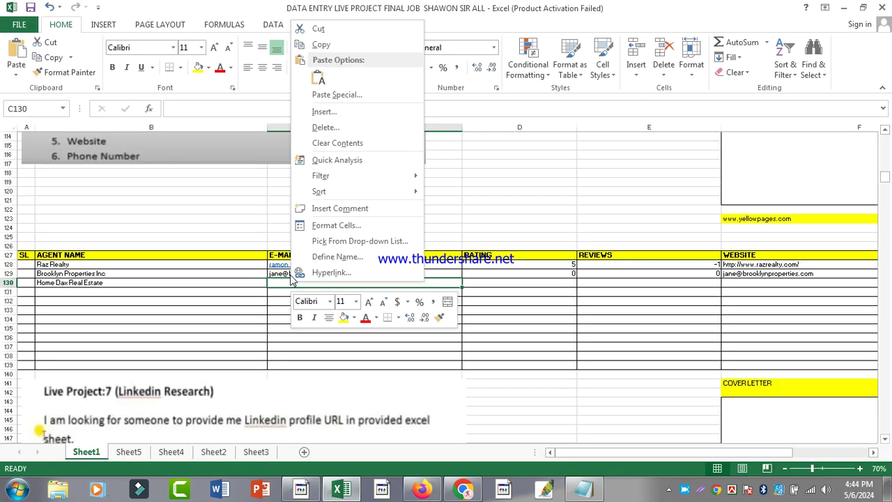
left_click(312, 79)
- Switch to Firefox, close the Google search and check the Home Dax Real Estate listing for its rating and reviews
left_click(339, 490)
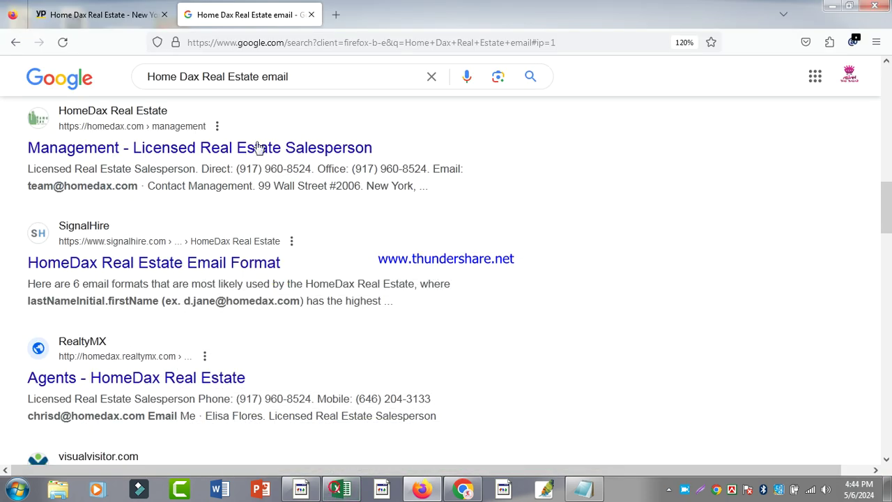
left_click(311, 15)
scroll(348, 239, "down", 3)
scroll(362, 239, "down", 7)
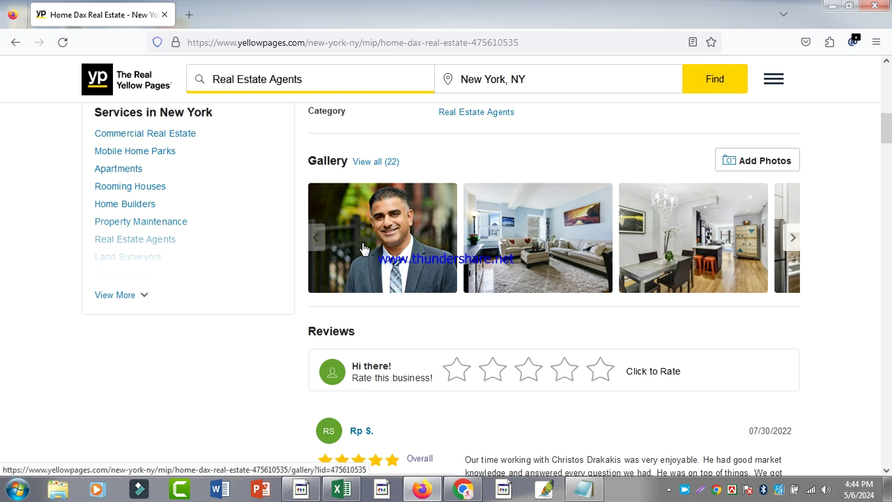
scroll(363, 251, "up", 10)
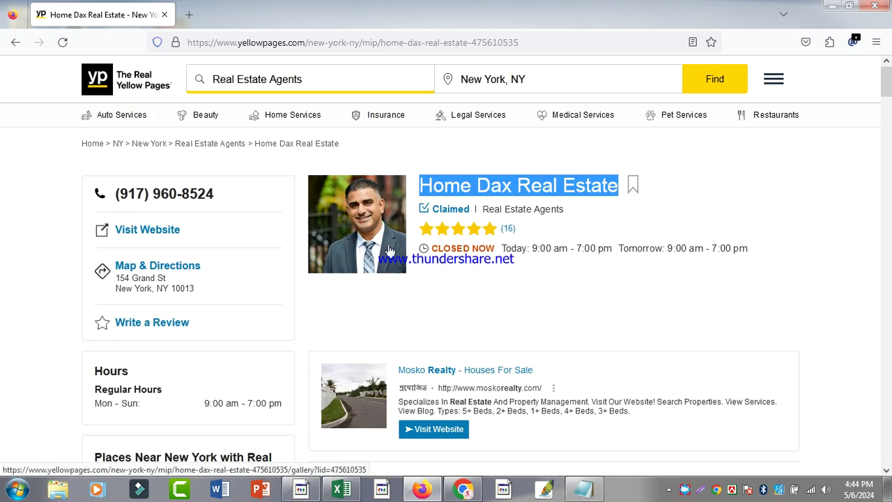
- Switch to Excel and enter 5 in RATING cell D130 for Home Dax Real Estate
left_click(342, 489)
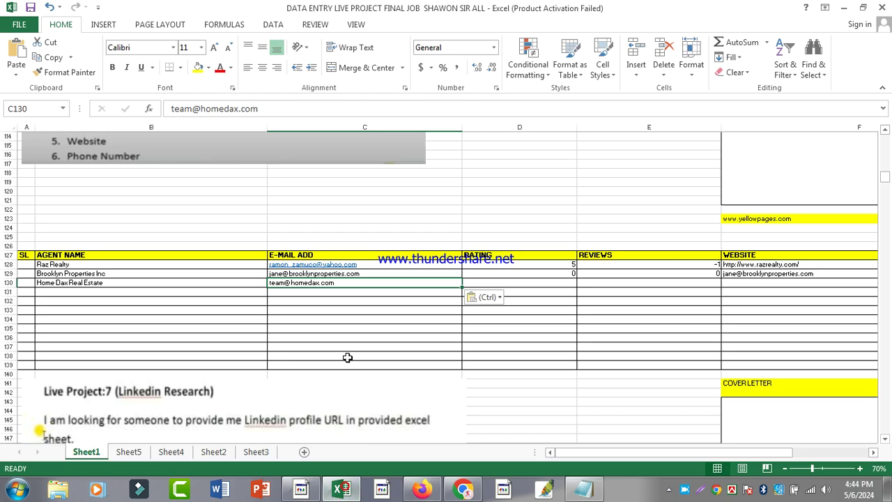
left_click(470, 285)
type("5")
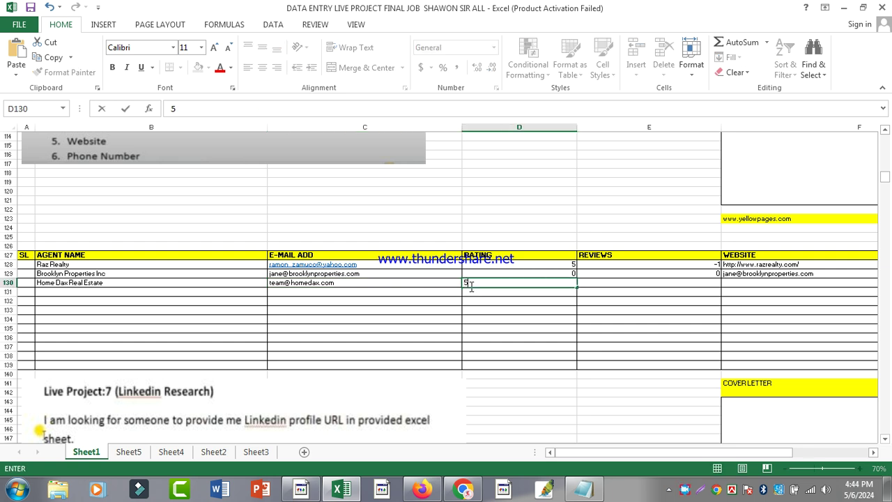
key("Tab")
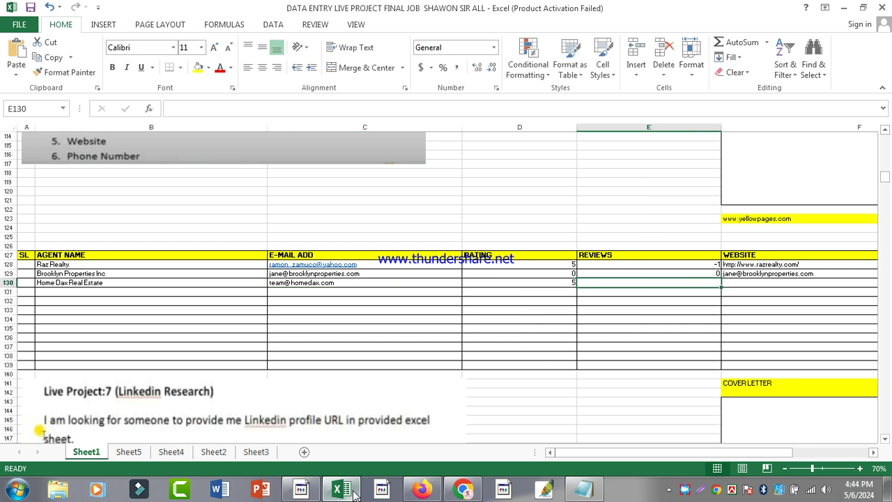
- Copy the review count (16) from the Firefox listing and paste it with destination formatting into REVIEWS cell E130 in Excel
left_click(345, 491)
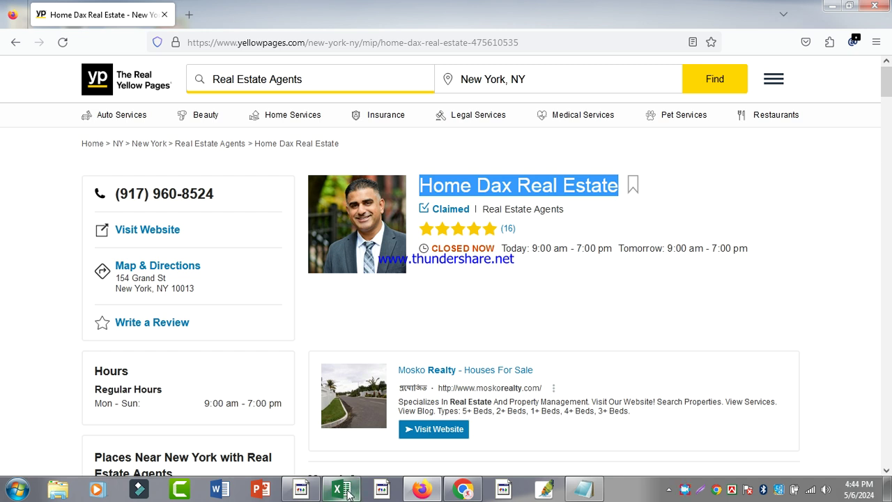
left_click_drag(530, 228, 501, 229)
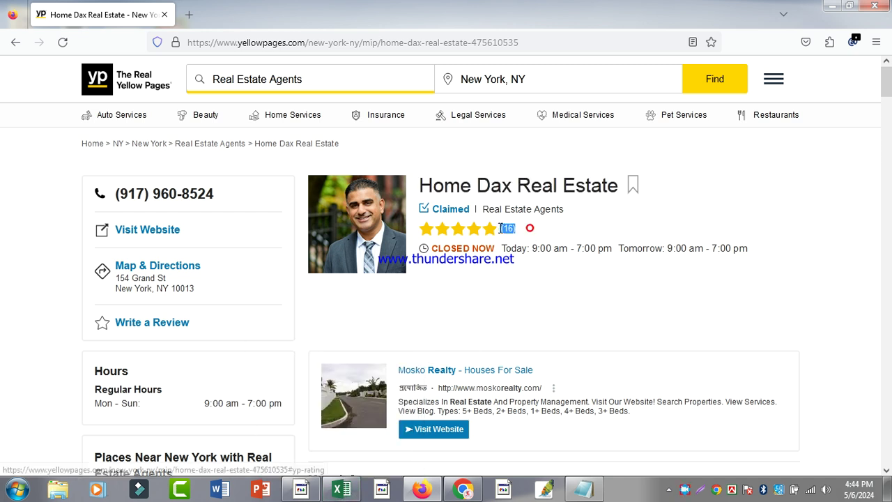
right_click(511, 230)
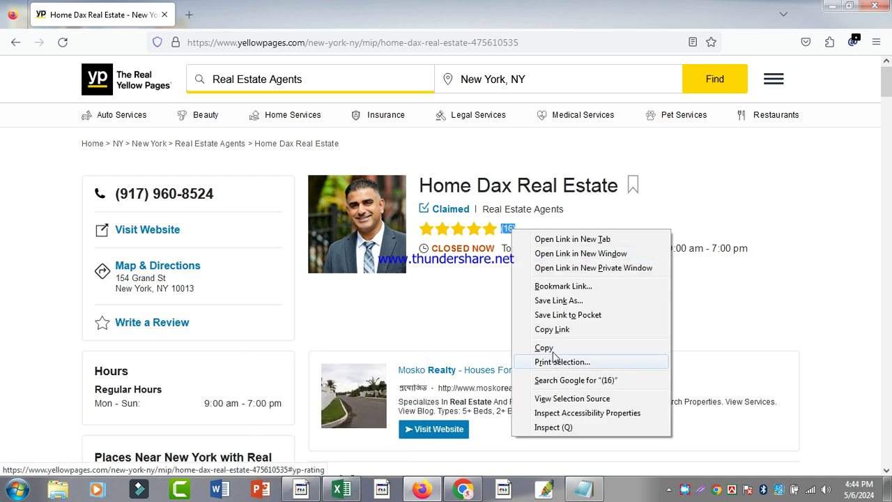
left_click(547, 348)
left_click(359, 490)
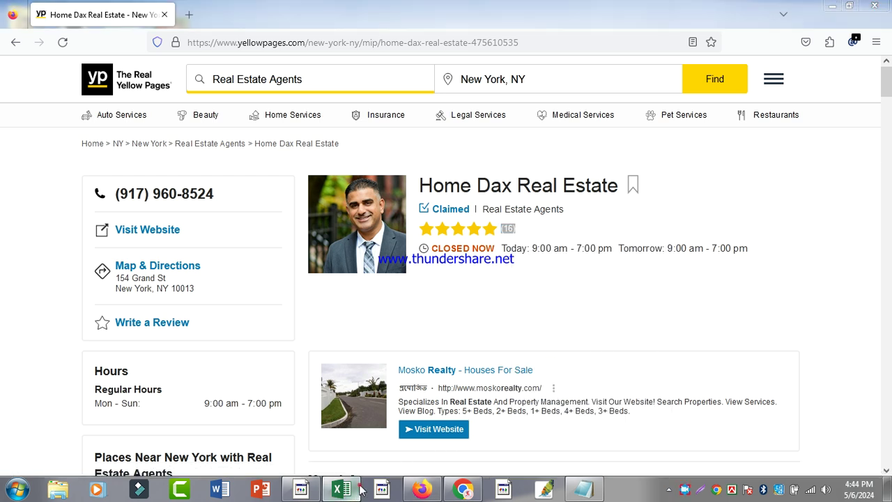
right_click(600, 282)
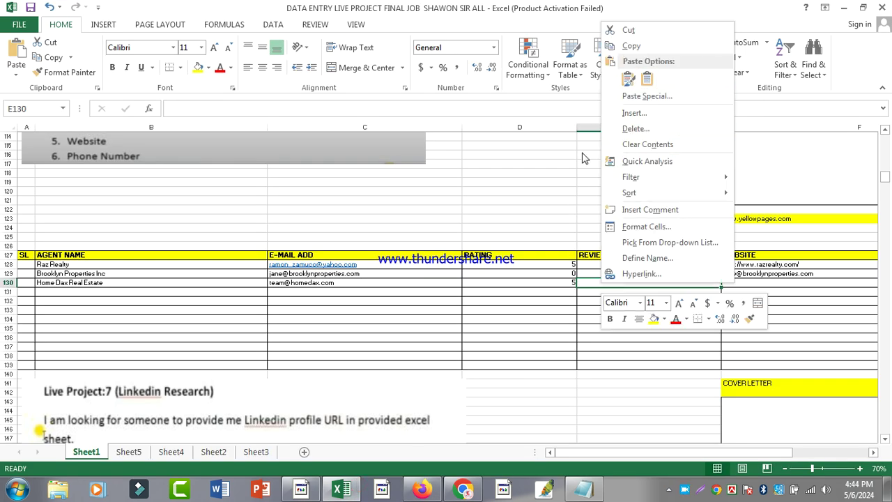
left_click(654, 81)
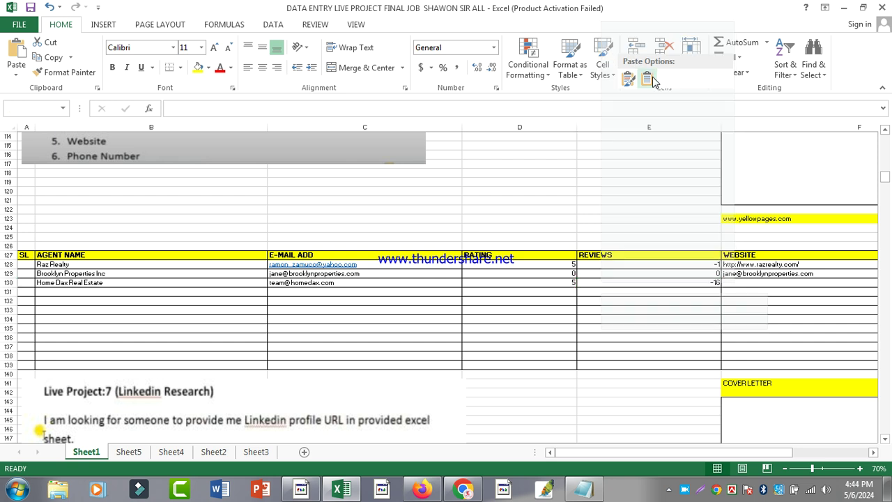
- Switch to Firefox, open Home Dax Real Estate's website from its Yellow Pages listing and copy the site's web address
left_click(335, 488)
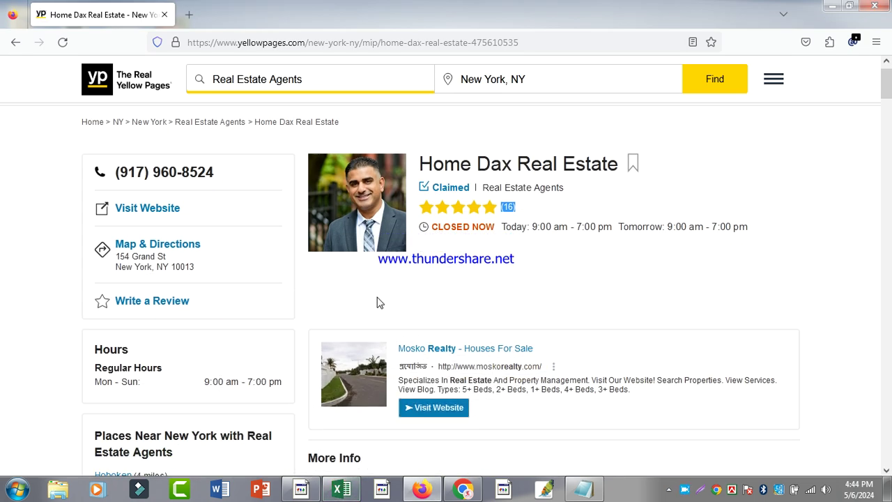
left_click(189, 163)
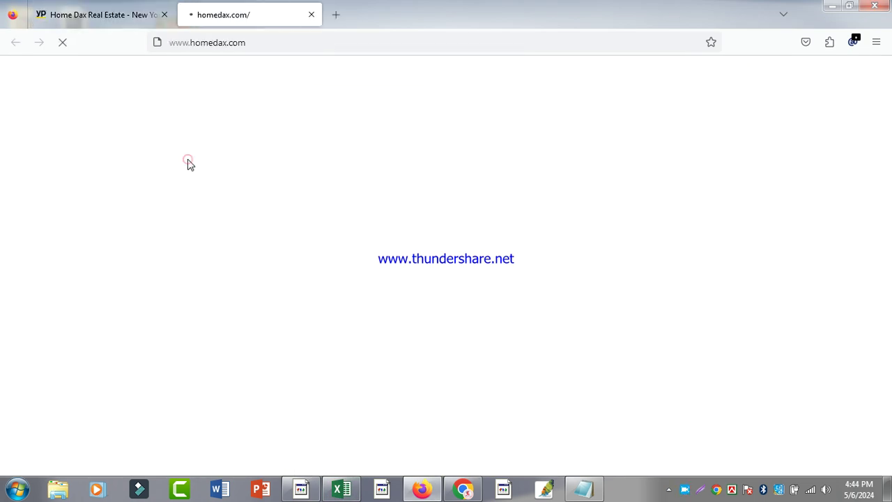
left_click(360, 44)
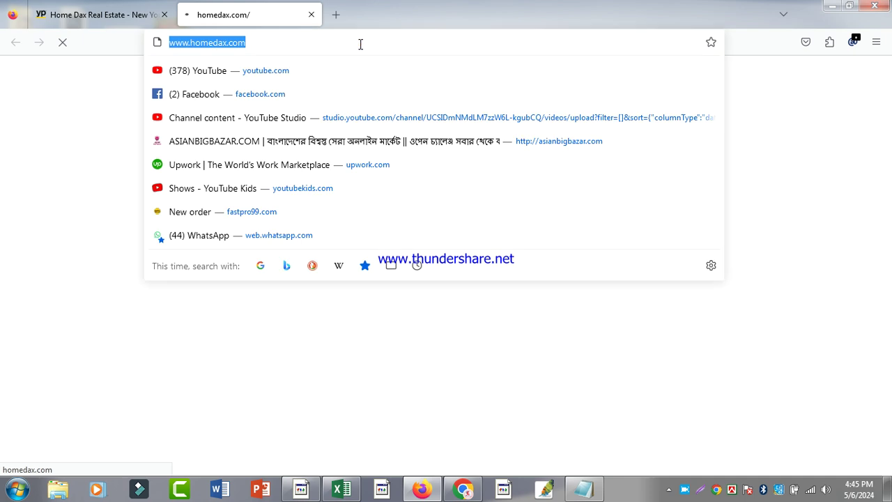
right_click(228, 40)
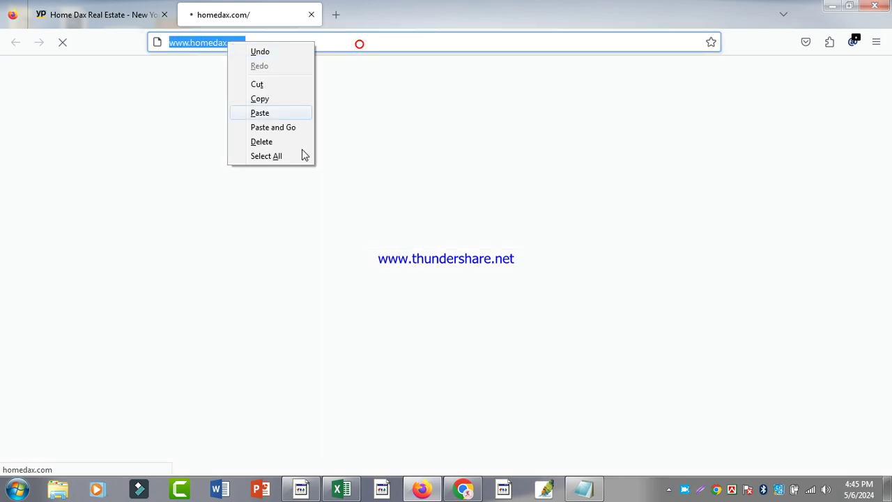
left_click(274, 101)
- Try to paste the copied web address into WEBSITE cell F130 in Excel and clear the wrong entry from the cell
key("alt+Tab")
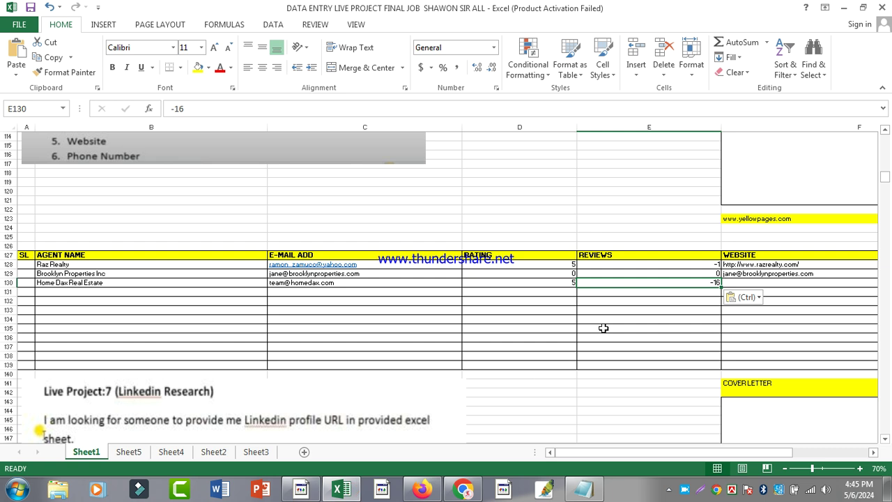
right_click(738, 282)
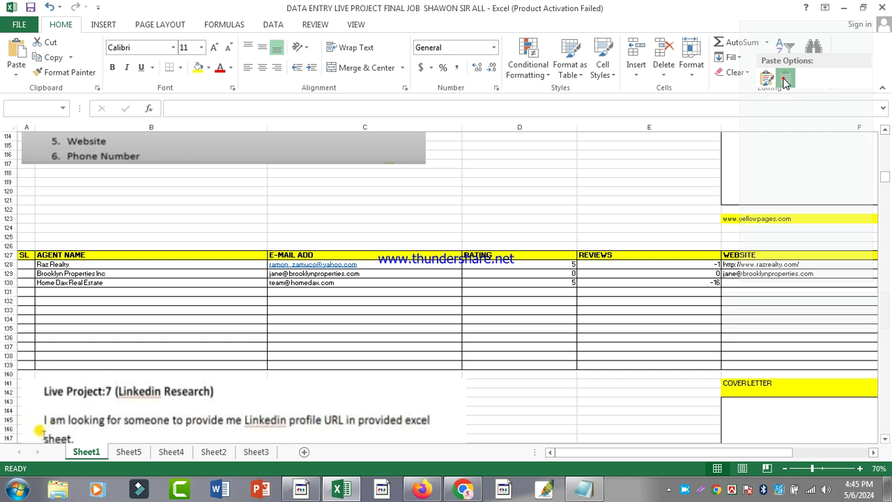
left_click(785, 81)
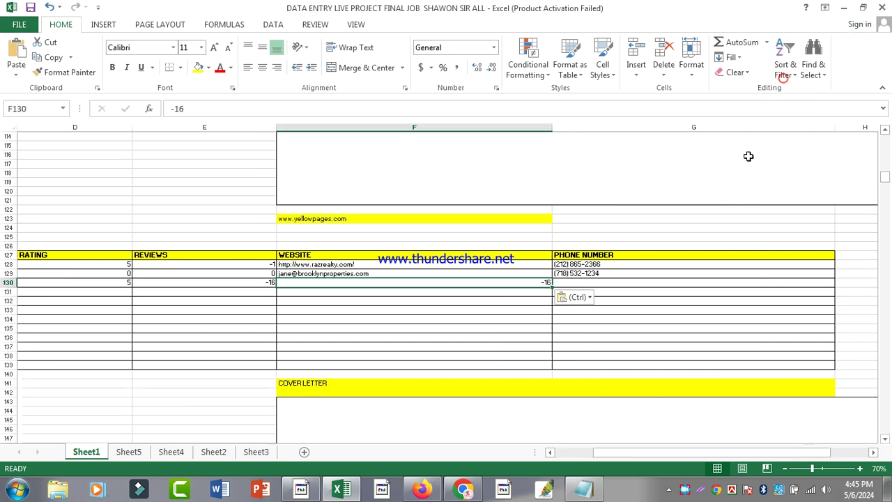
right_click(395, 282)
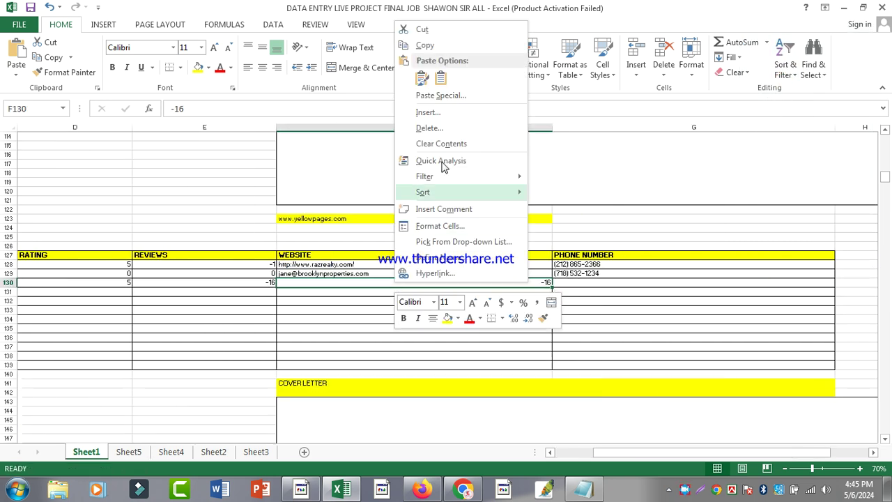
left_click(441, 79)
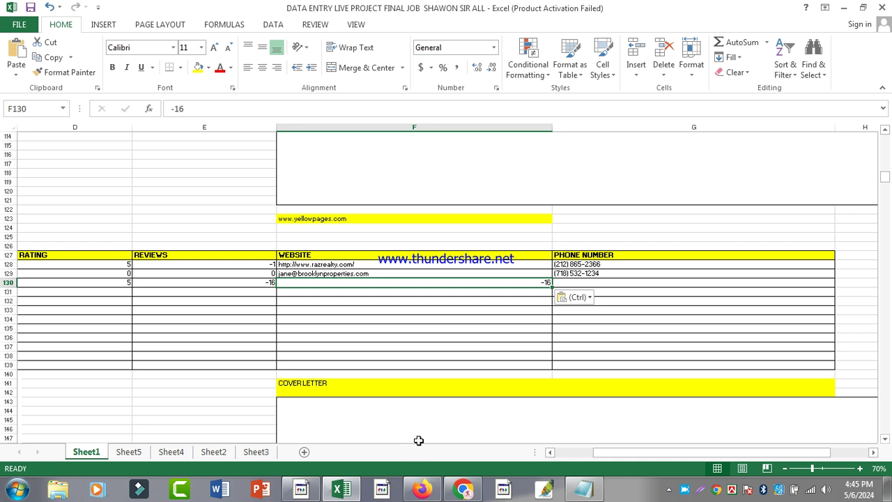
key("BackSpace")
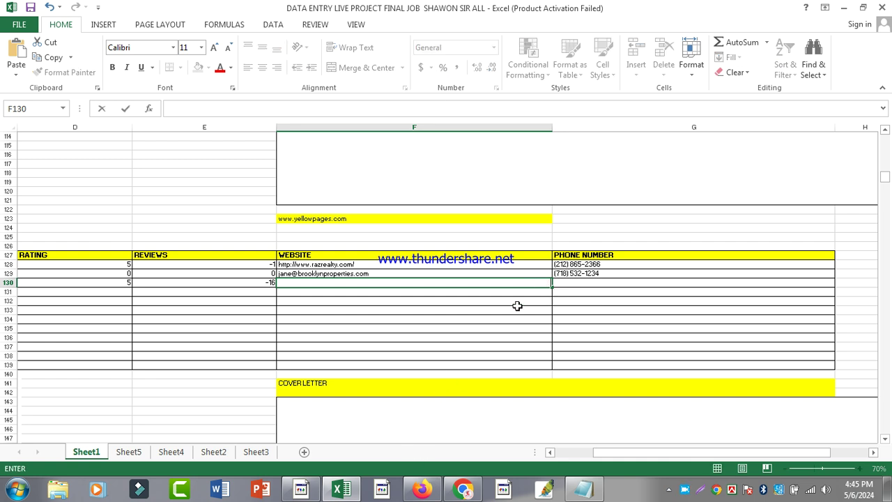
left_click(351, 492)
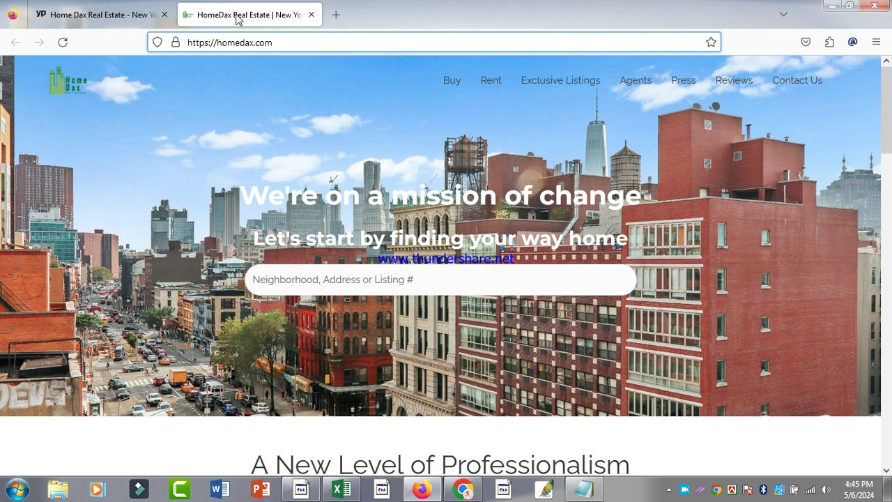
triple_click(276, 40)
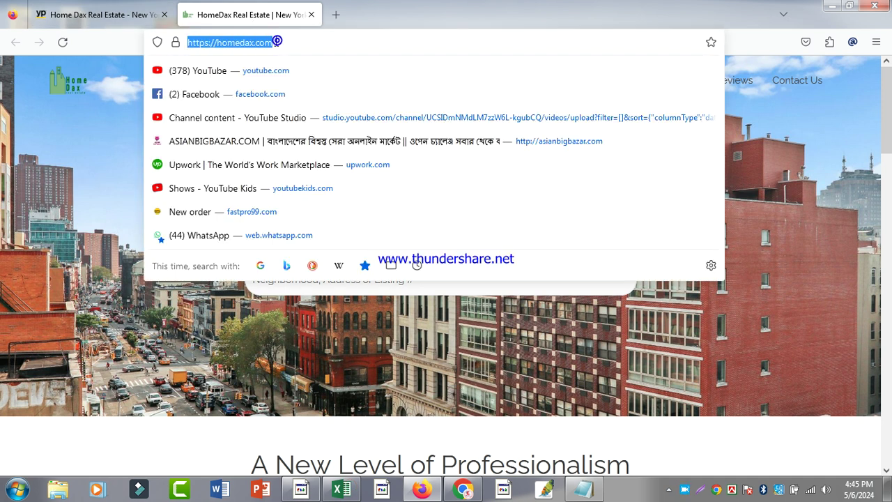
right_click(278, 42)
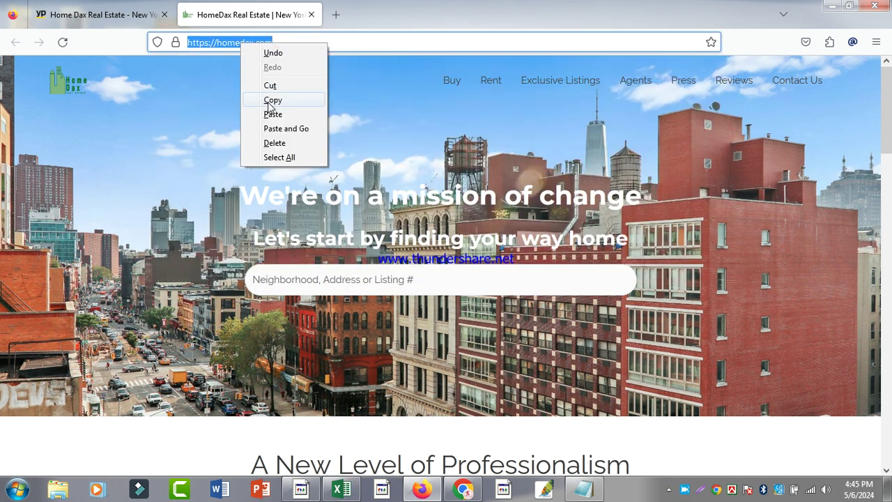
left_click(271, 100)
left_click(340, 489)
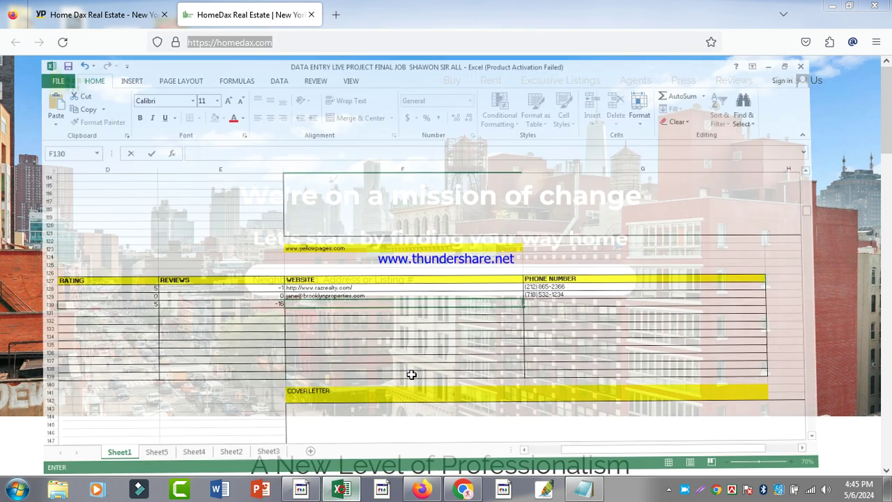
right_click(362, 281)
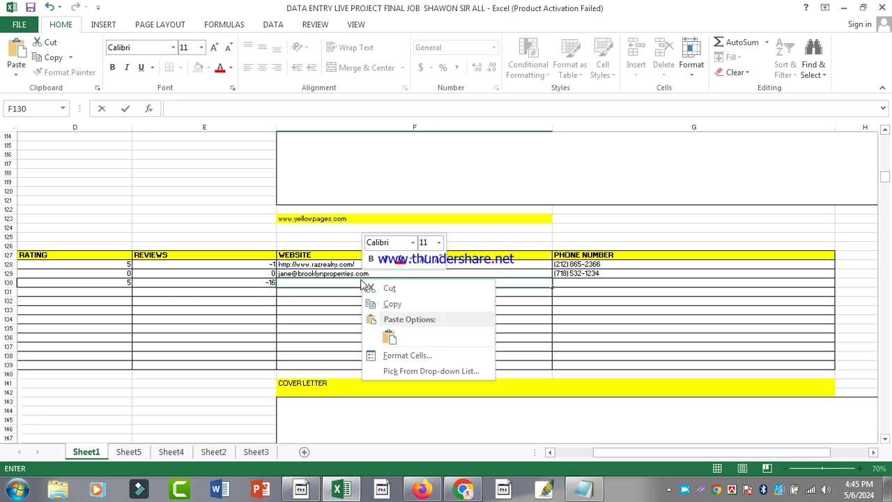
left_click(393, 337)
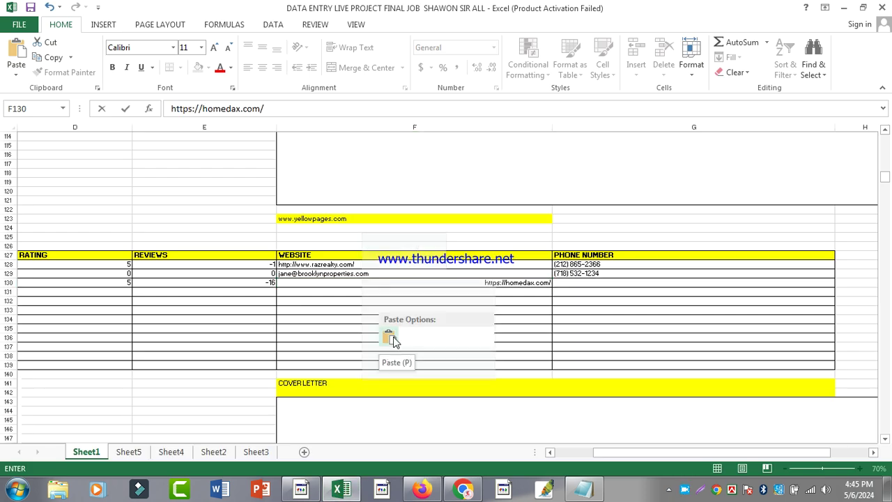
left_click(590, 285)
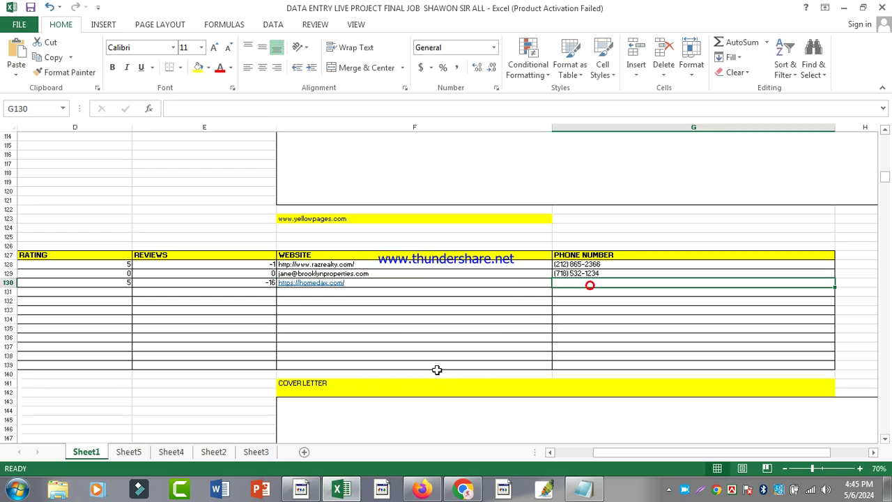
- Switch to Firefox, close the Home Dax website and copy the phone number from the Yellow Pages listing's Details section
mouse_move(341, 487)
left_click(341, 488)
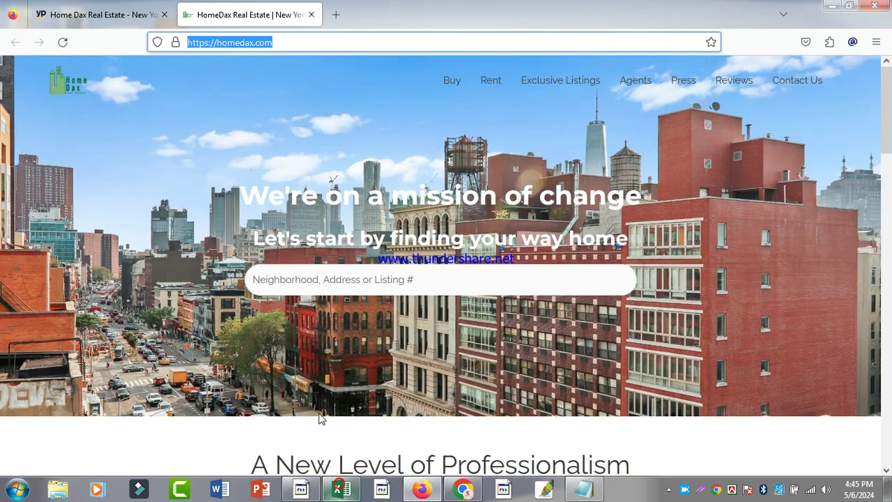
left_click(311, 18)
scroll(283, 322, "down", 5)
scroll(293, 317, "down", 10)
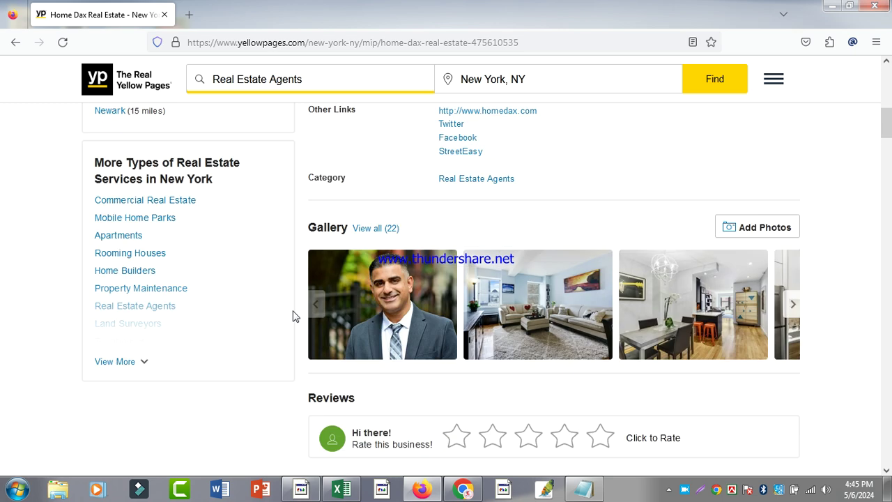
scroll(298, 334, "down", 12)
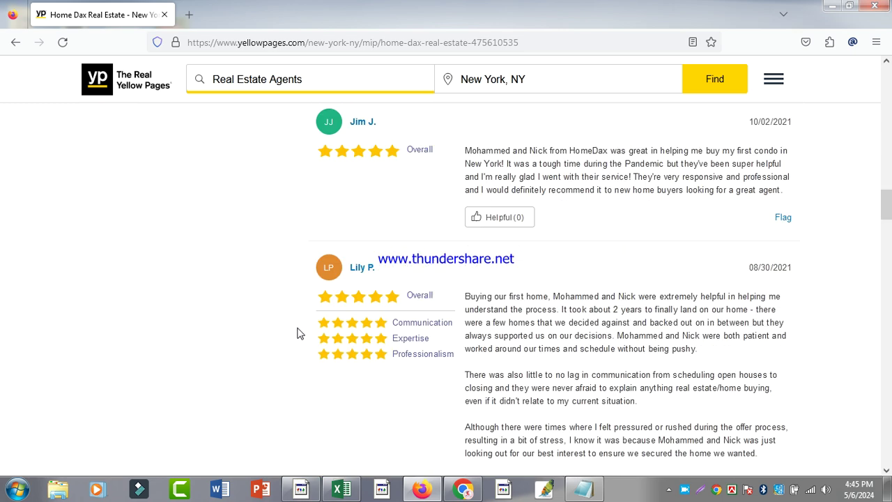
scroll(301, 341, "down", 15)
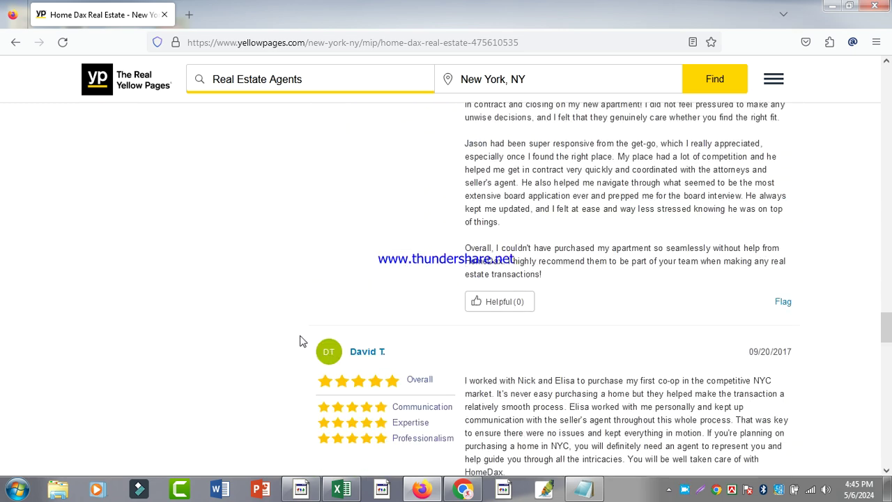
scroll(301, 341, "down", 1)
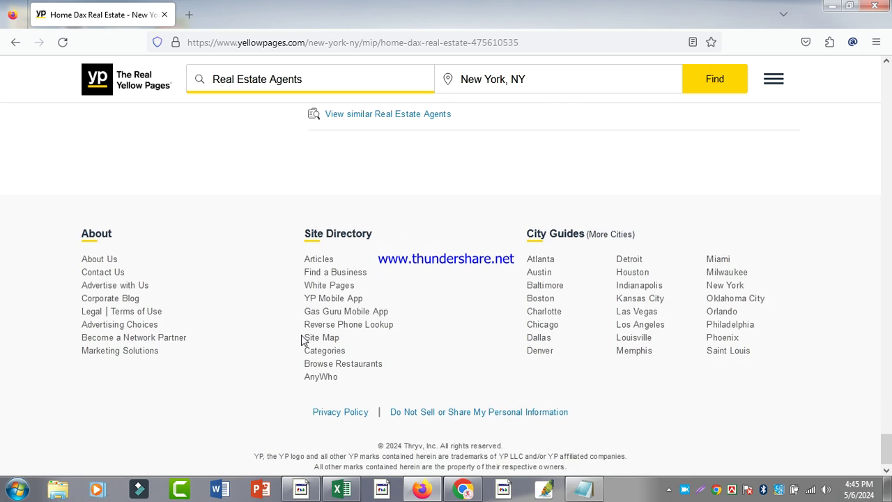
scroll(301, 340, "up", 4)
scroll(301, 341, "up", 7)
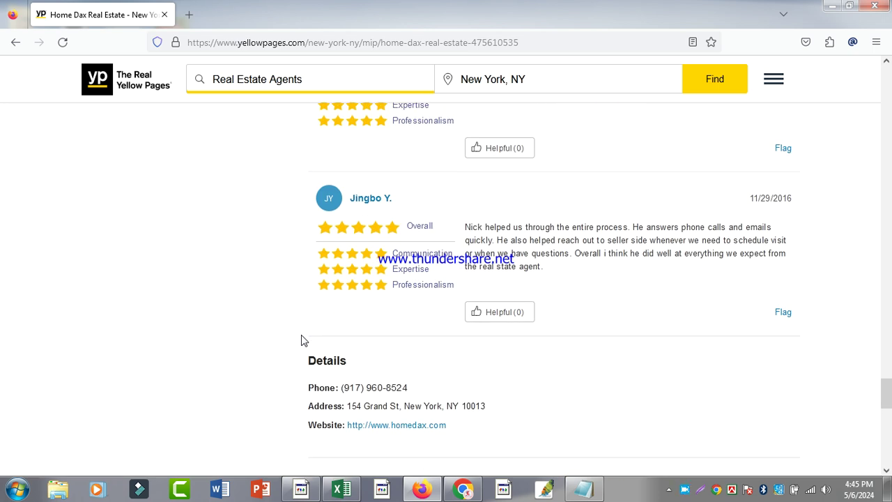
scroll(336, 363, "down", 1)
left_click_drag(340, 321, 409, 325)
right_click(398, 321)
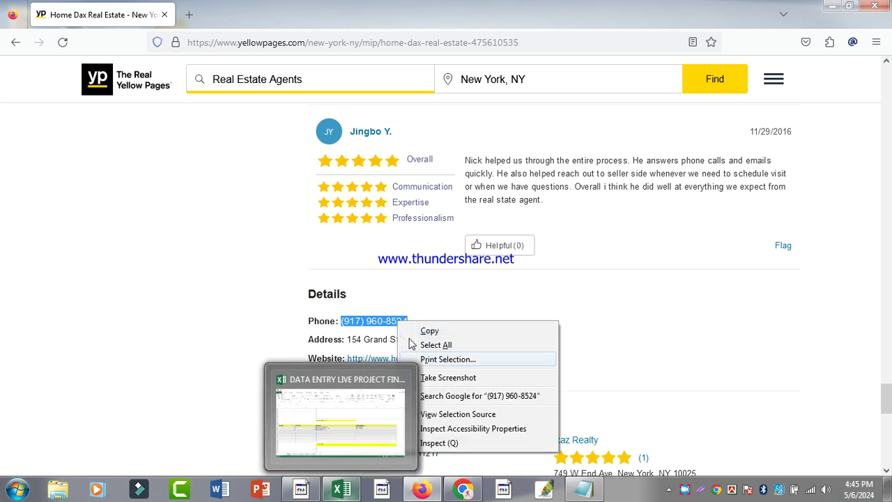
left_click(421, 330)
- Switch to Excel and try to paste the copied phone number into PHONE NUMBER cell G130
left_click(341, 490)
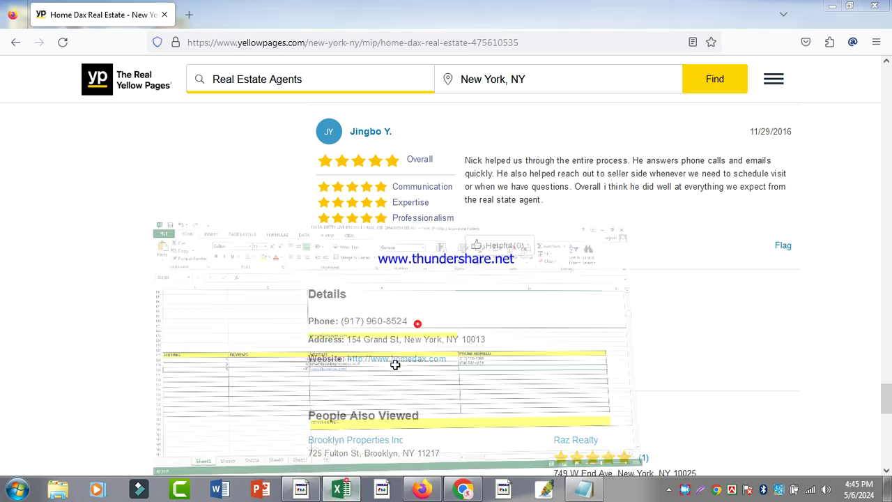
right_click(564, 283)
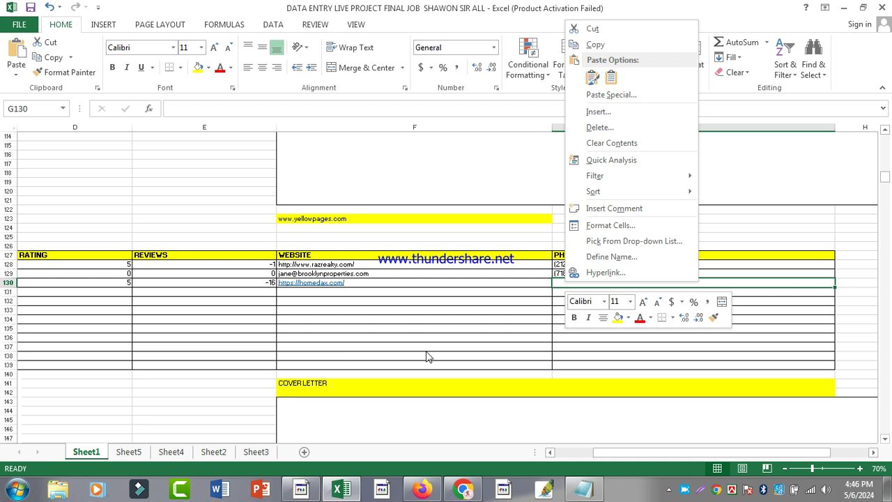
key("Escape")
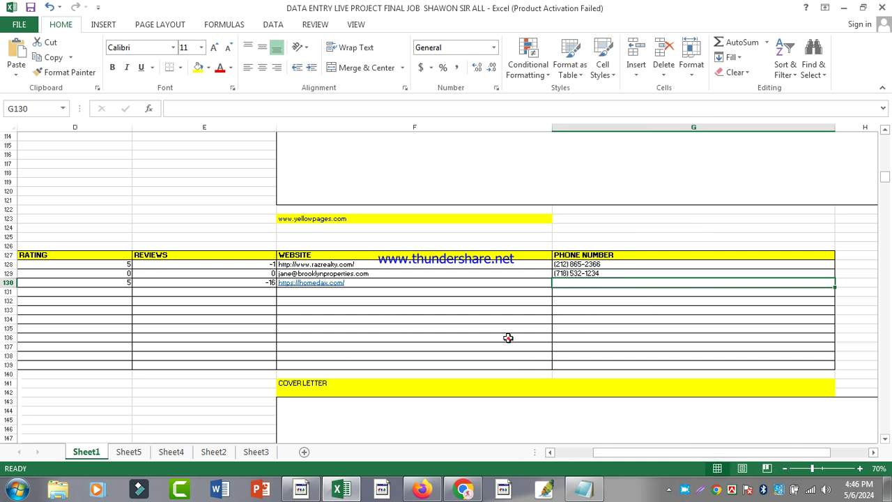
scroll(307, 315, "up", 3)
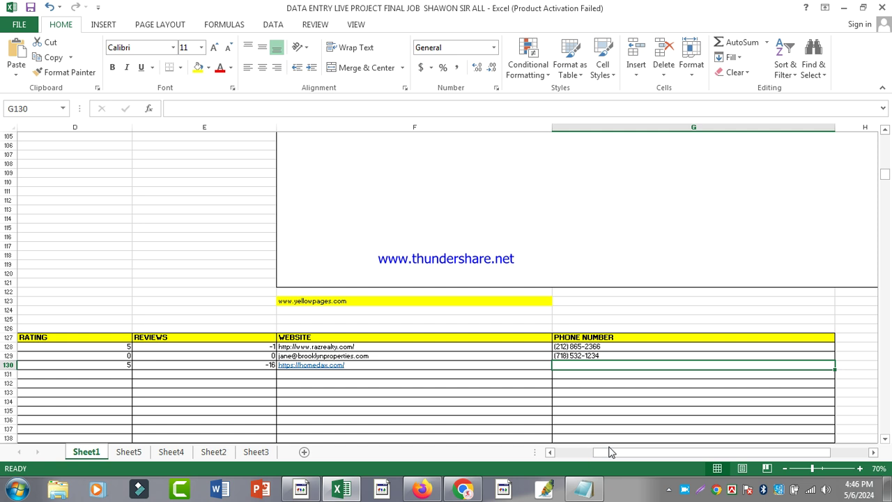
left_click_drag(608, 457, 534, 446)
scroll(476, 360, "down", 3)
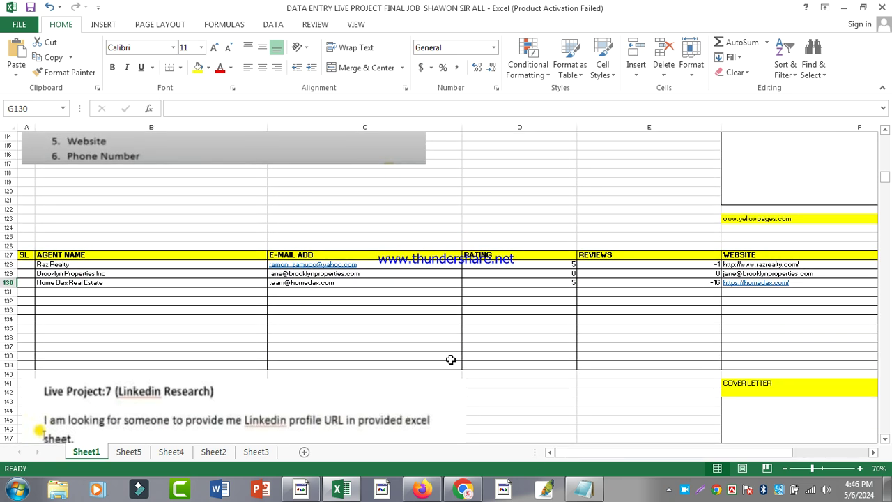
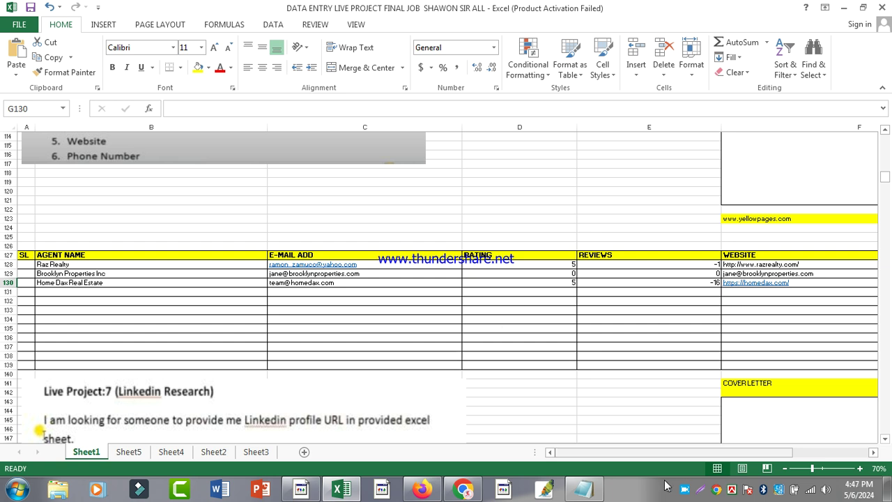
right_click(686, 489)
left_click(722, 392)
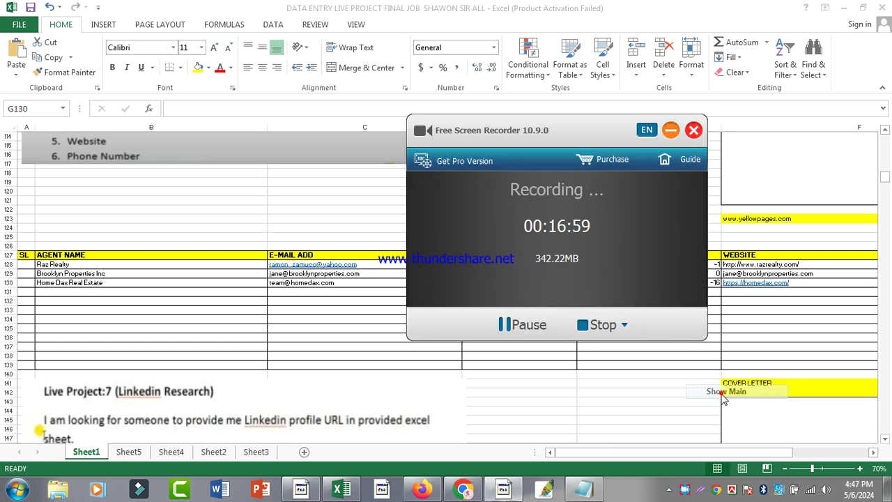